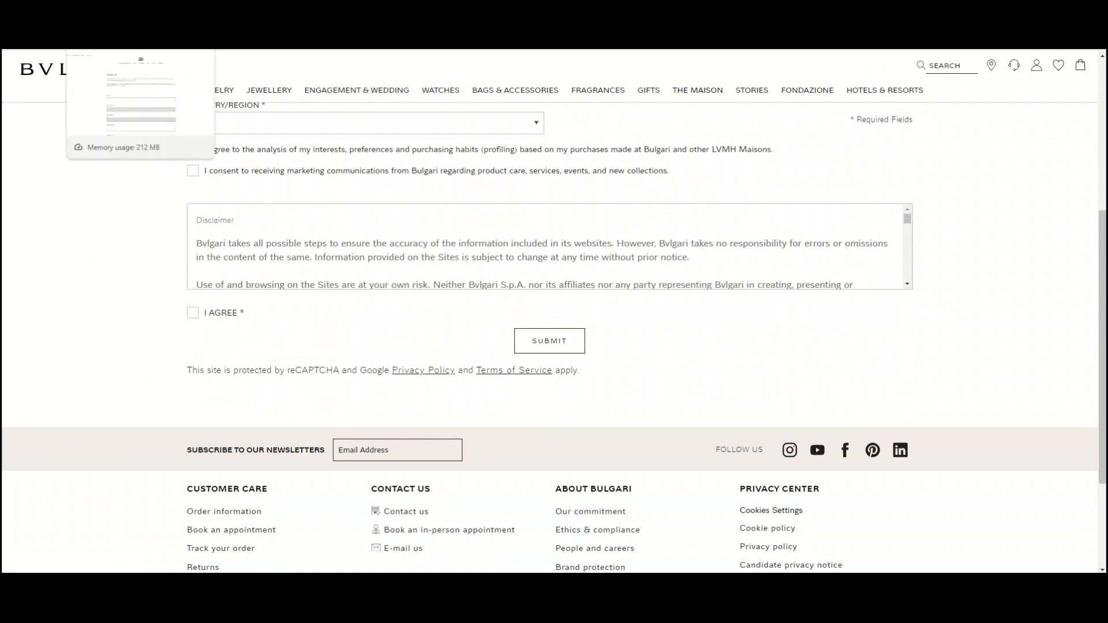
- Examine the example contact forms on the Bvlgari and Dolce & Gabbana websites
left_click(110, 11)
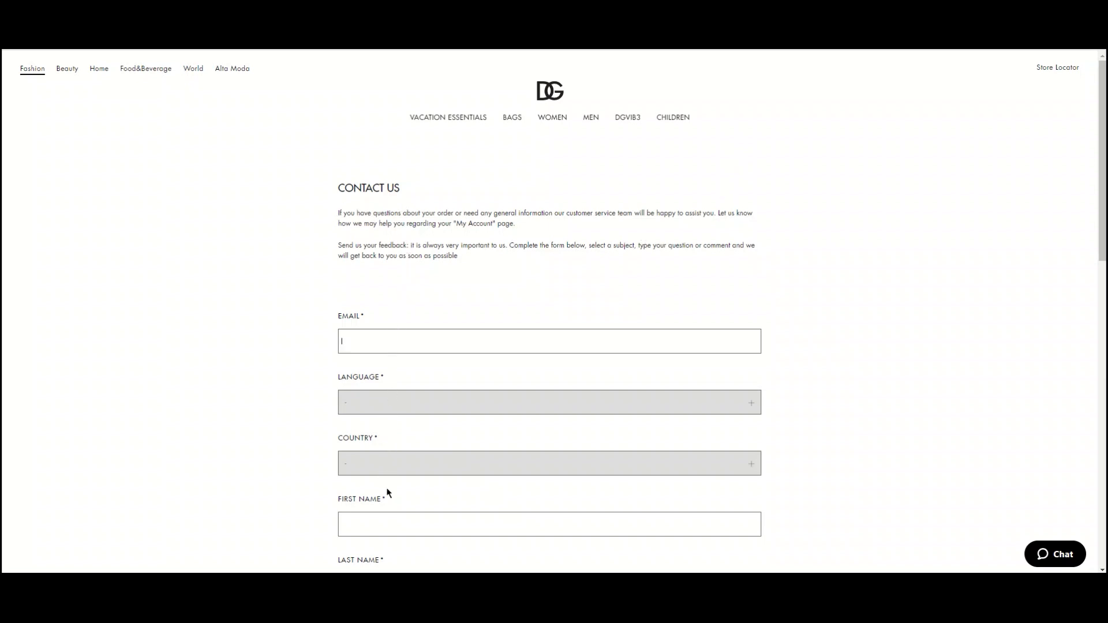
scroll(388, 496, "down", 2)
scroll(388, 504, "down", 1)
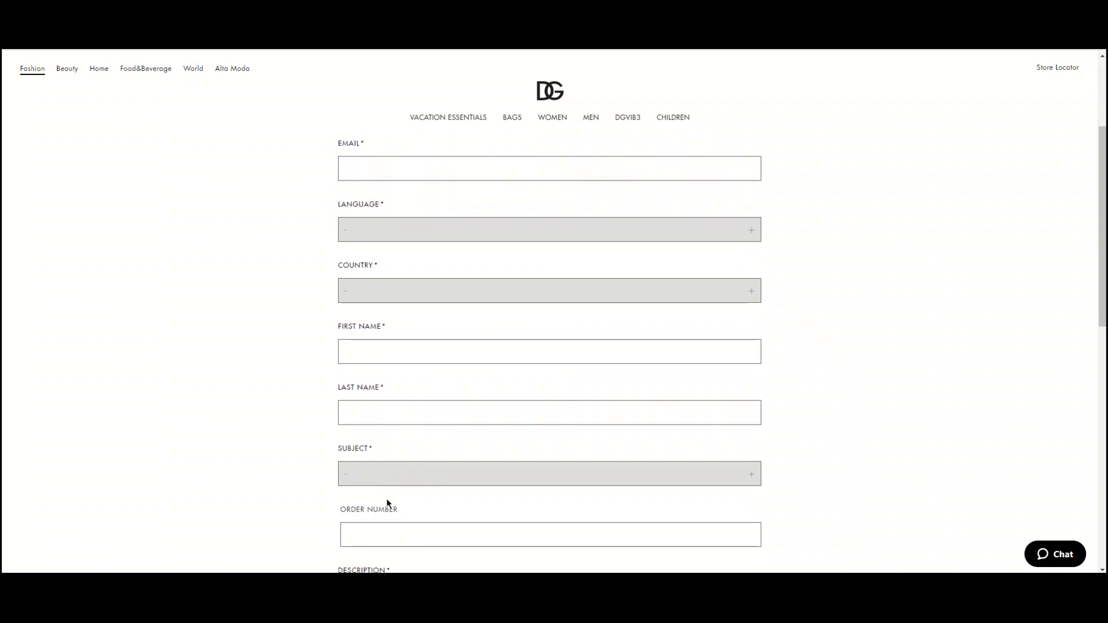
scroll(389, 504, "down", 1)
scroll(388, 504, "down", 3)
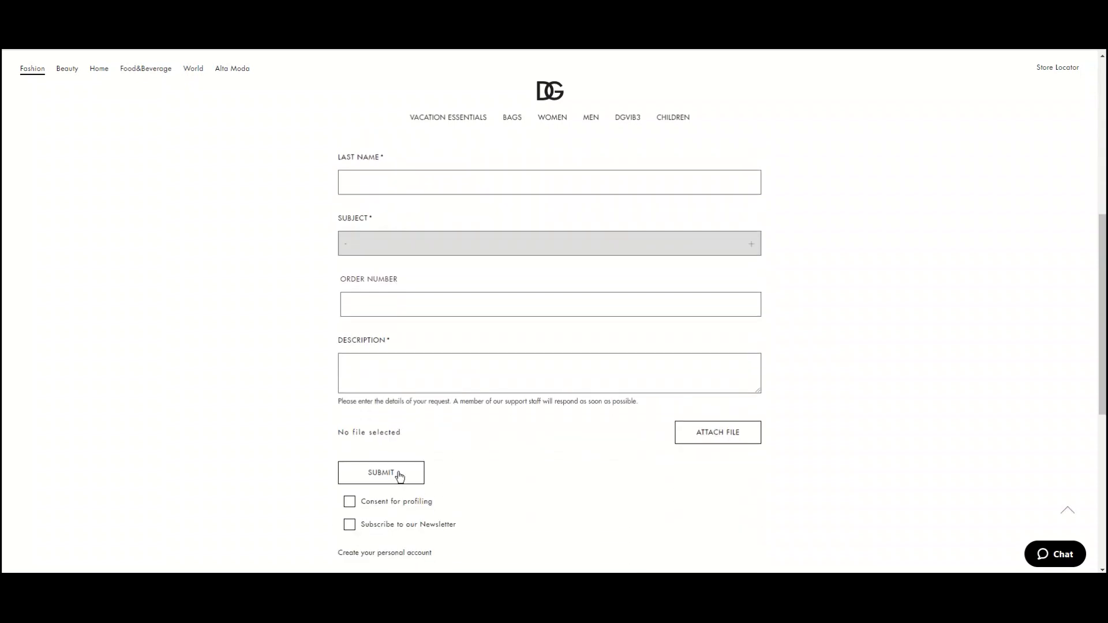
scroll(397, 478, "up", 3)
scroll(400, 473, "up", 4)
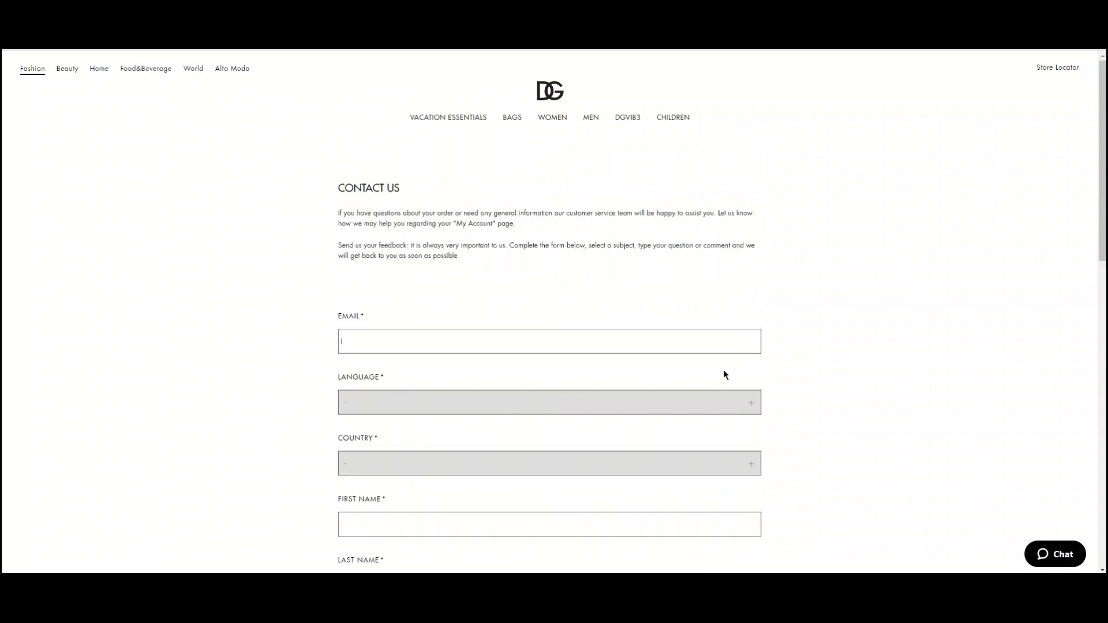
left_click(362, 331)
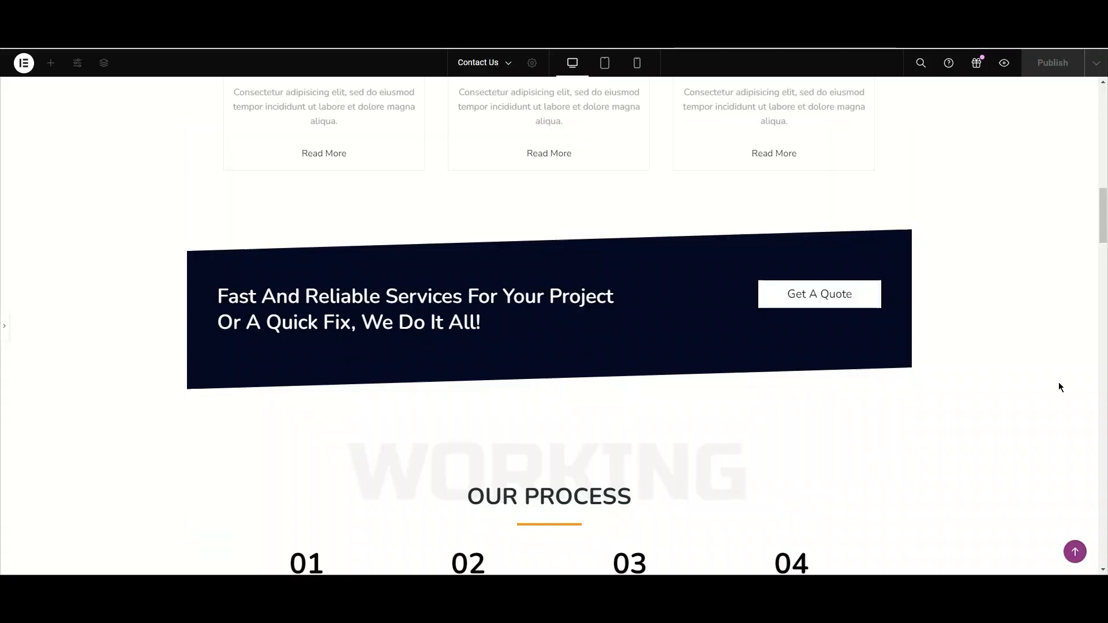
- Scroll through the construction page in the Elementor editor to find the Contact Us section
scroll(1059, 347, "up", 10)
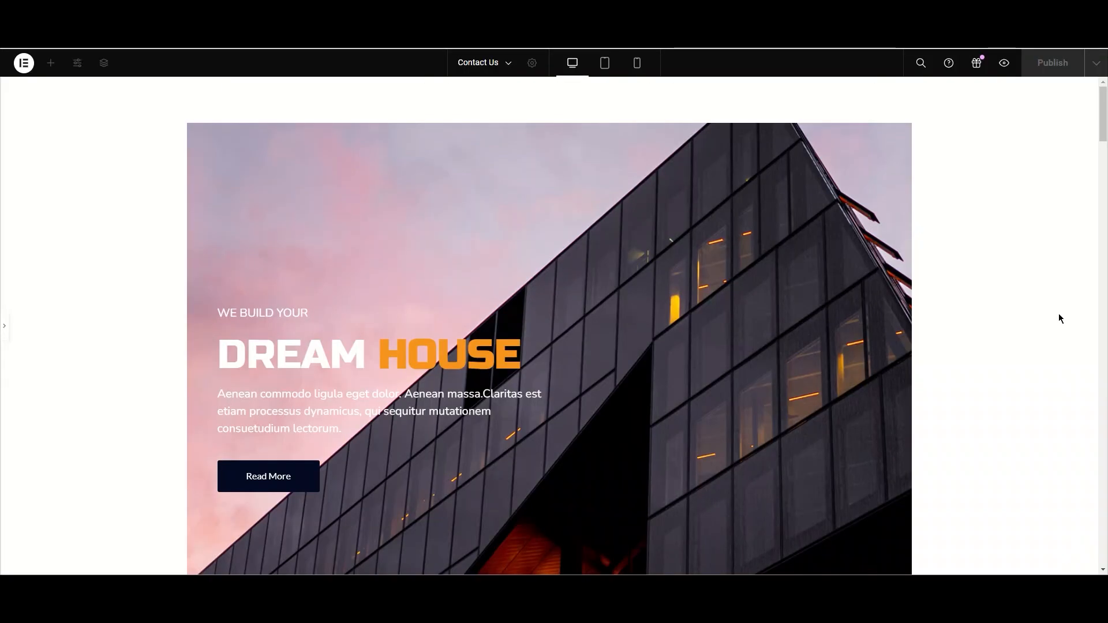
scroll(1060, 319, "down", 8)
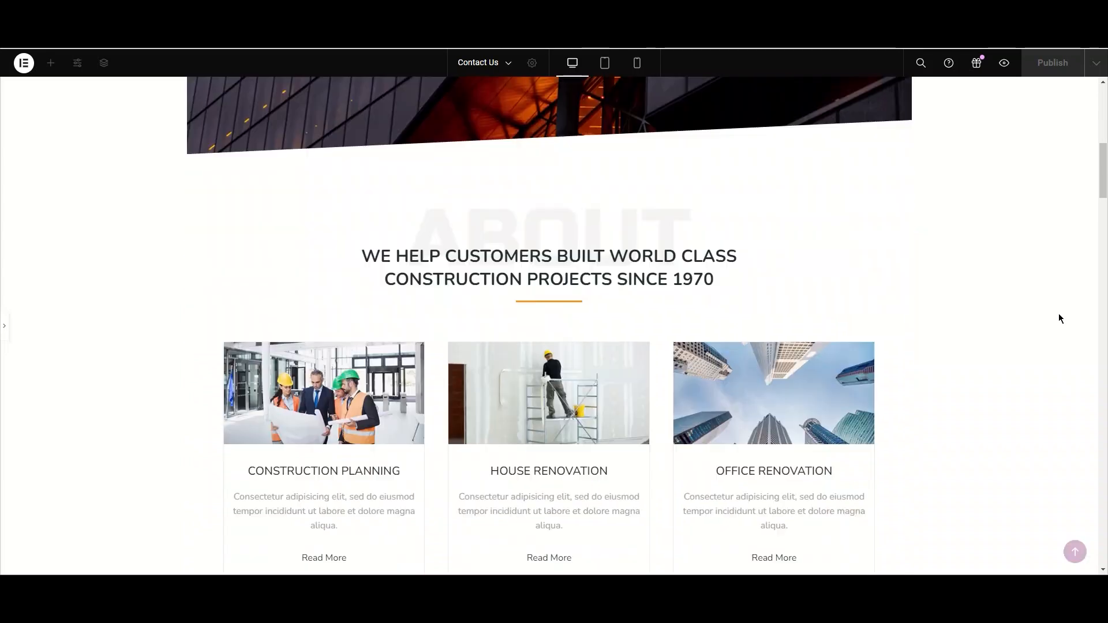
scroll(1059, 319, "down", 5)
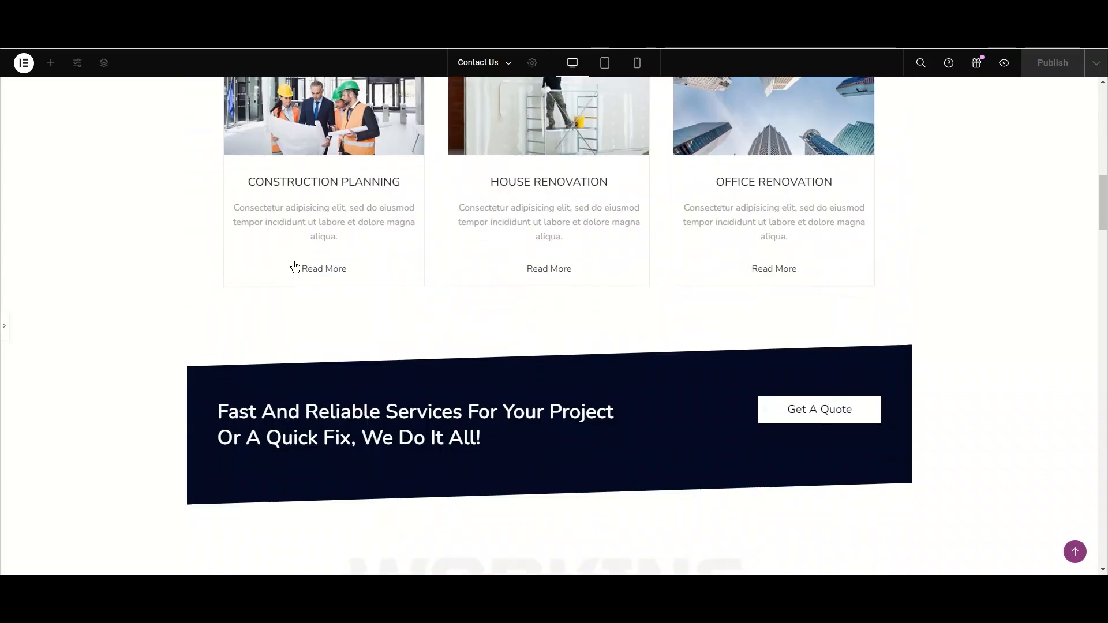
scroll(463, 294, "down", 10)
scroll(701, 391, "down", 11)
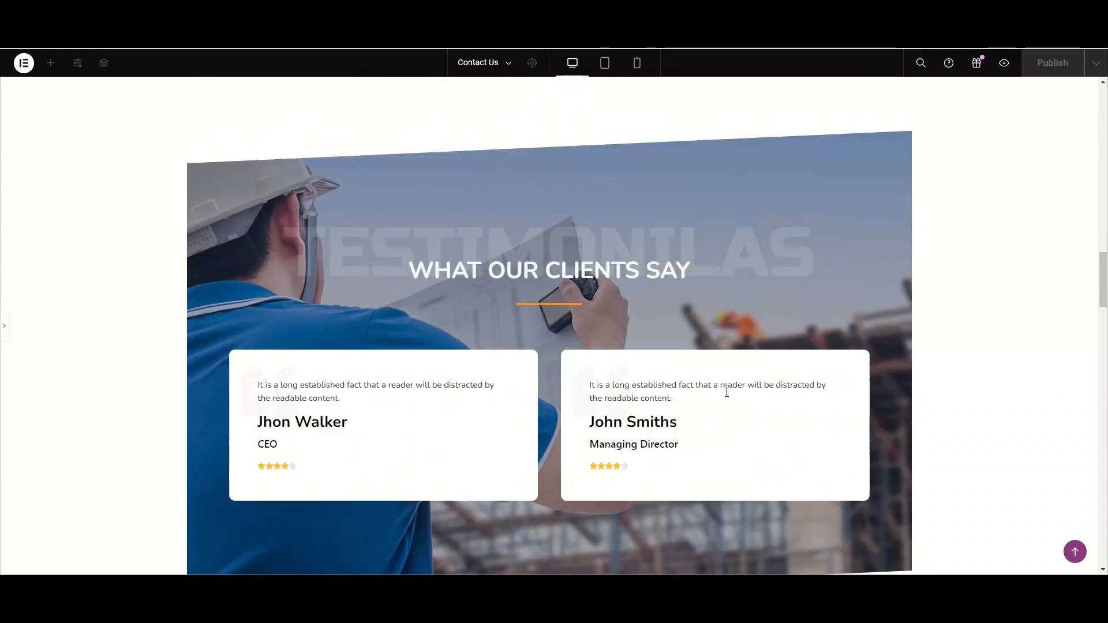
scroll(765, 394, "down", 13)
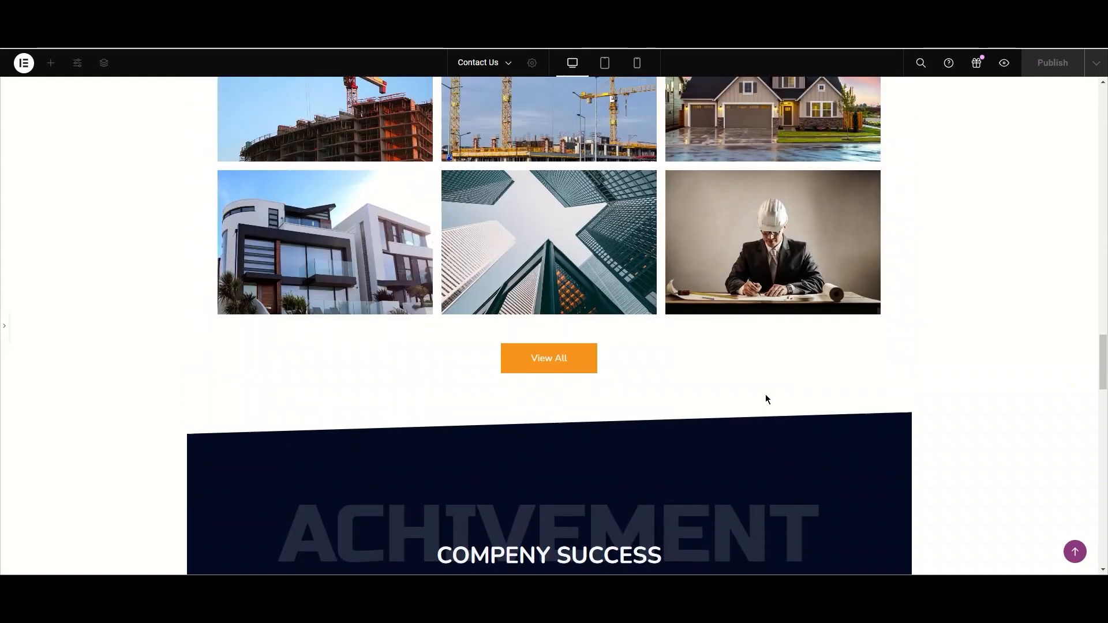
scroll(766, 398, "down", 10)
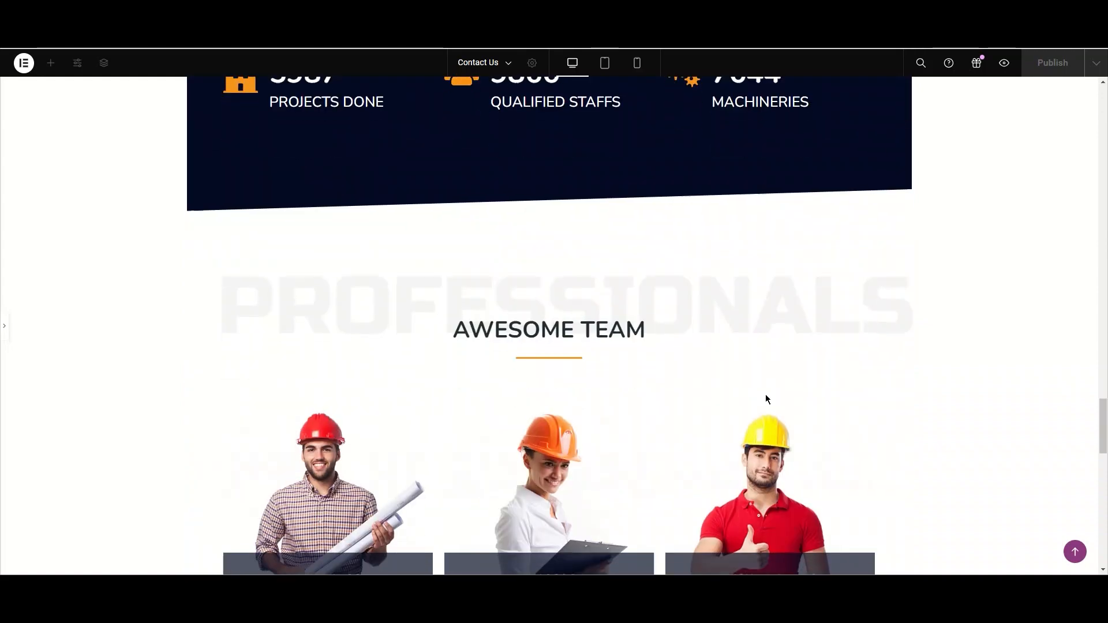
scroll(766, 398, "down", 2)
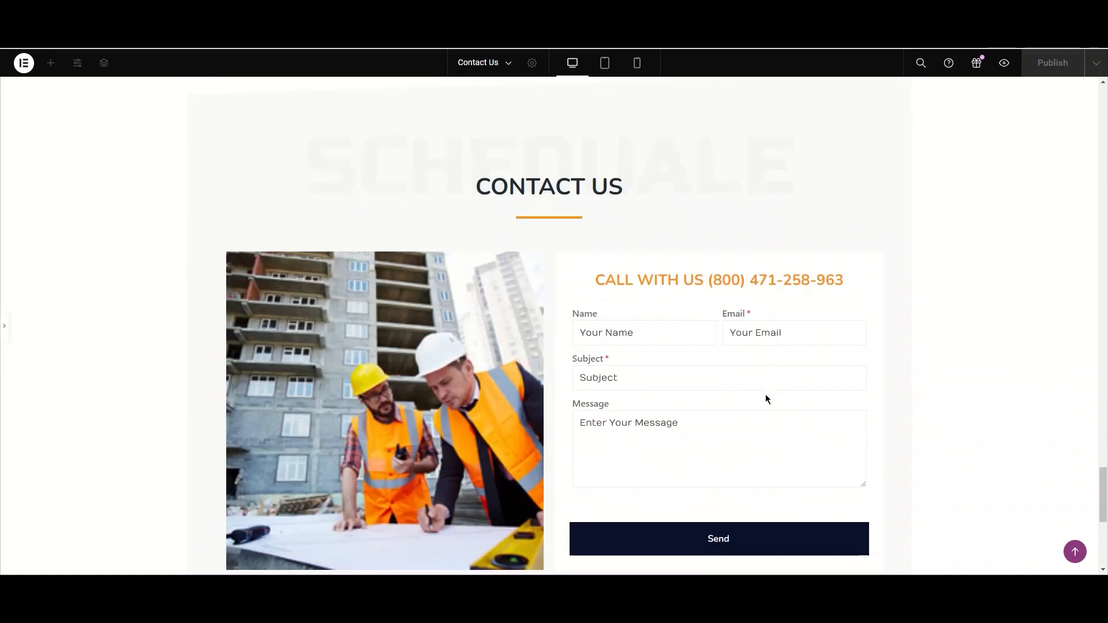
scroll(765, 398, "down", 1)
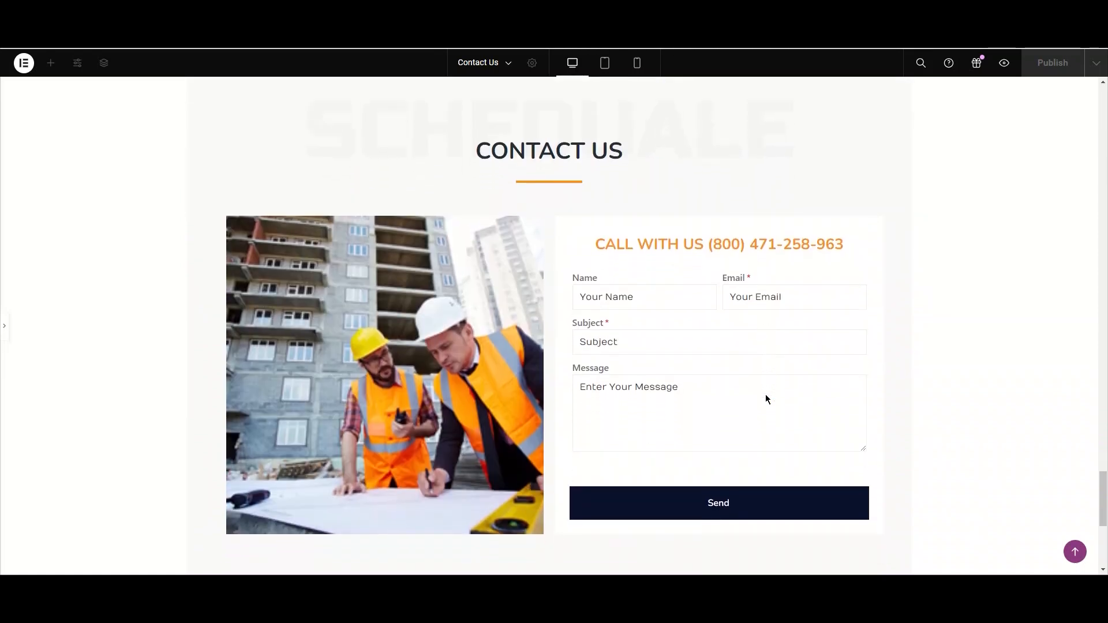
scroll(765, 399, "down", 1)
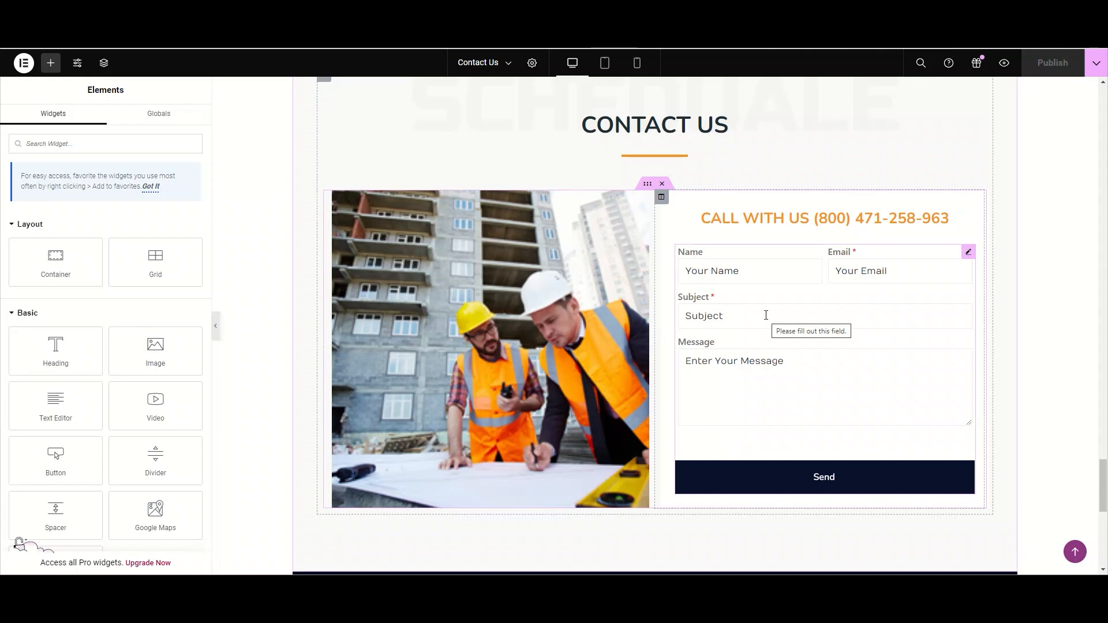
- Delete the existing contact form widget from the Contact Us section
right_click(767, 315)
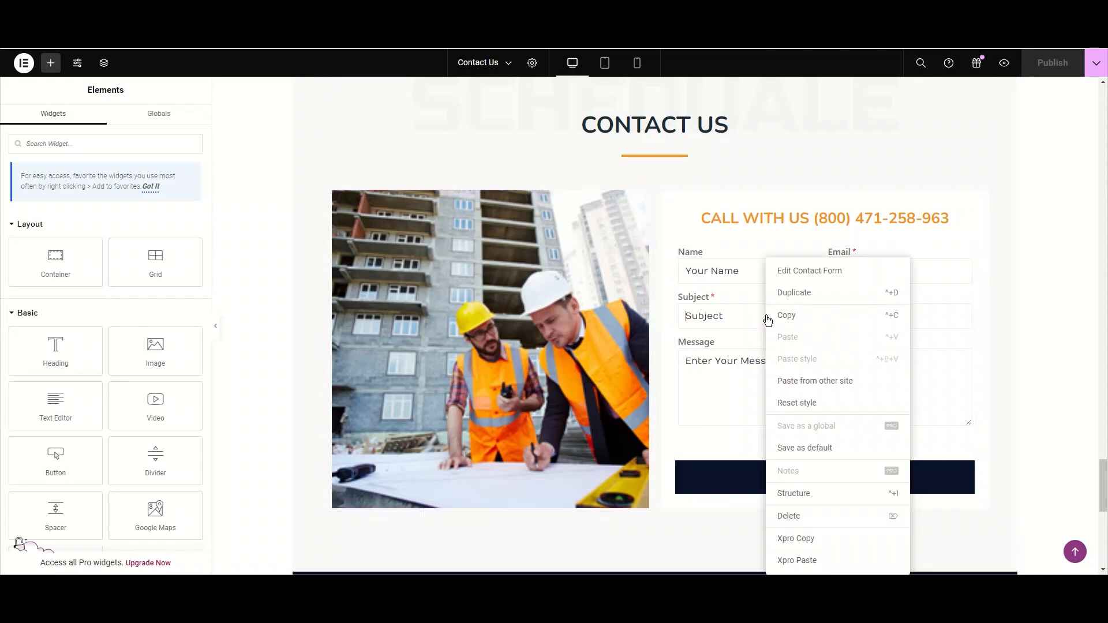
left_click(818, 517)
- Search widgets for "contact" and add the Contact Form widget into the column beside the image
left_click(142, 152)
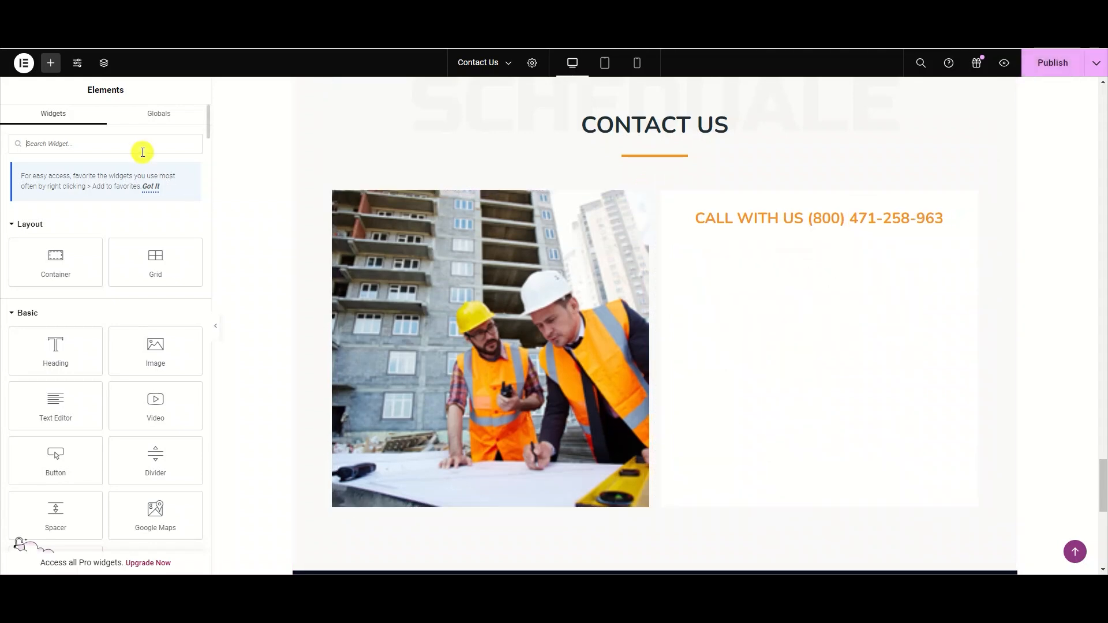
type("contact")
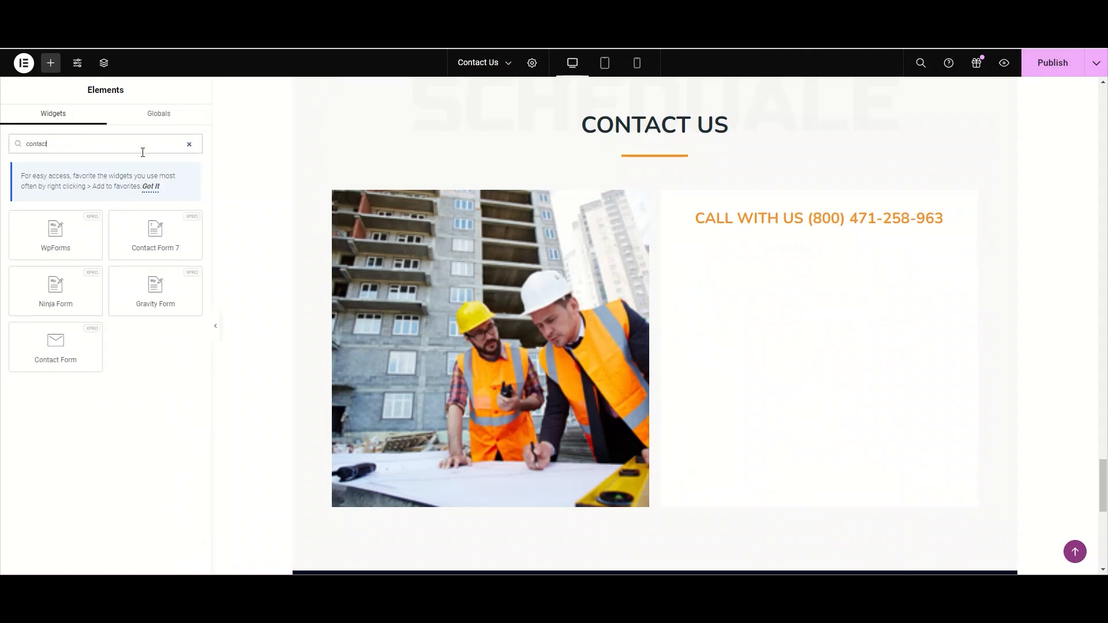
left_click_drag(56, 341, 835, 227)
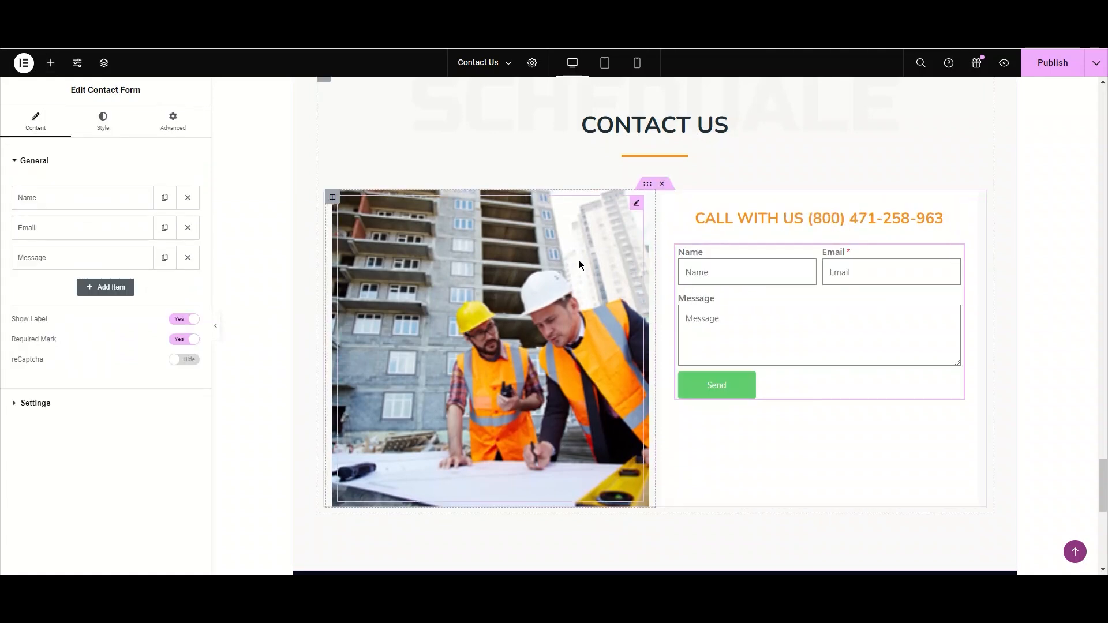
- Expand the form's General settings and open the Name field item to review its type options
left_click(35, 162)
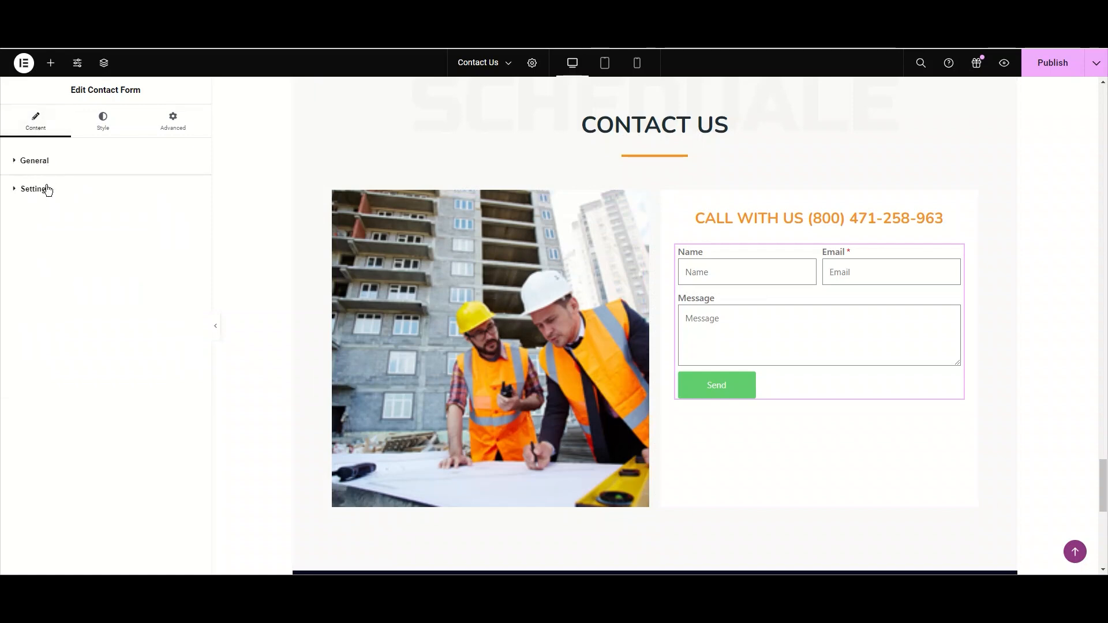
left_click(46, 162)
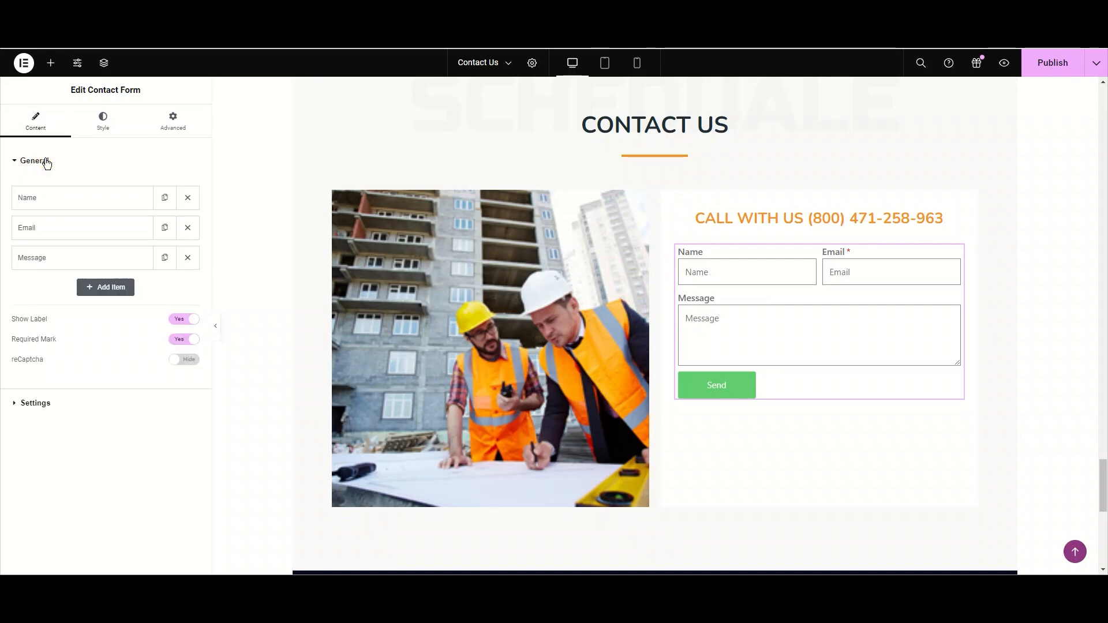
left_click(125, 209)
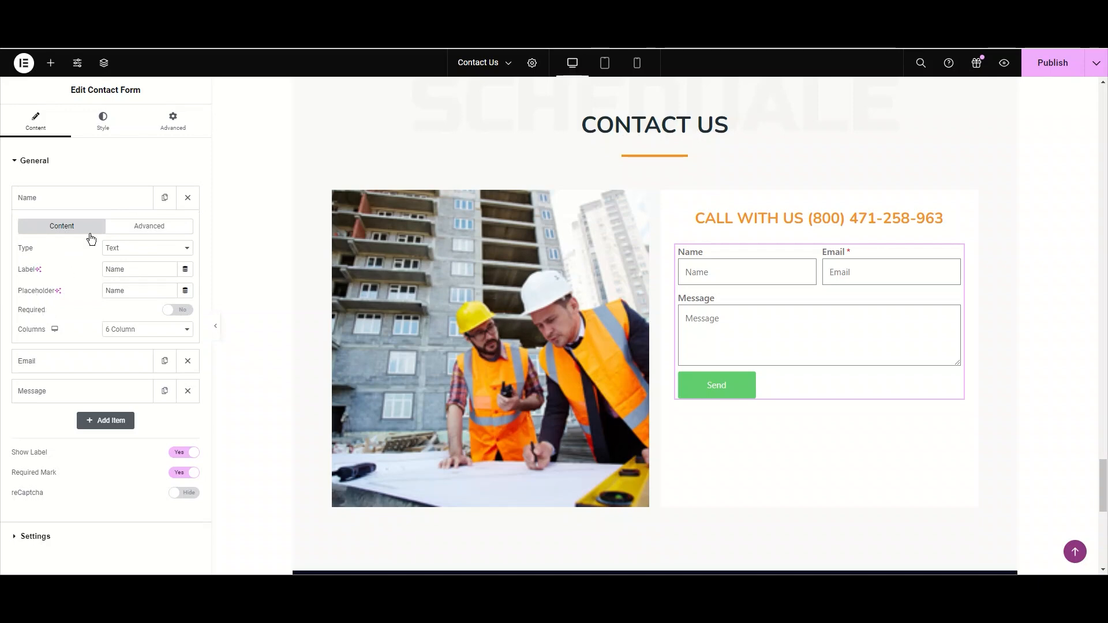
left_click(141, 250)
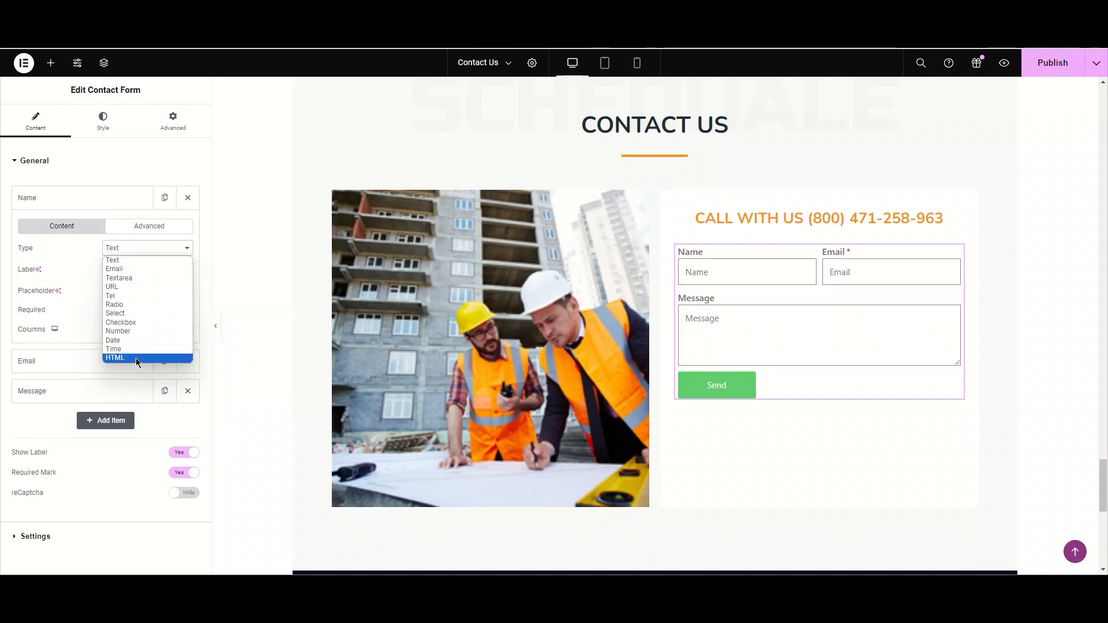
left_click(147, 260)
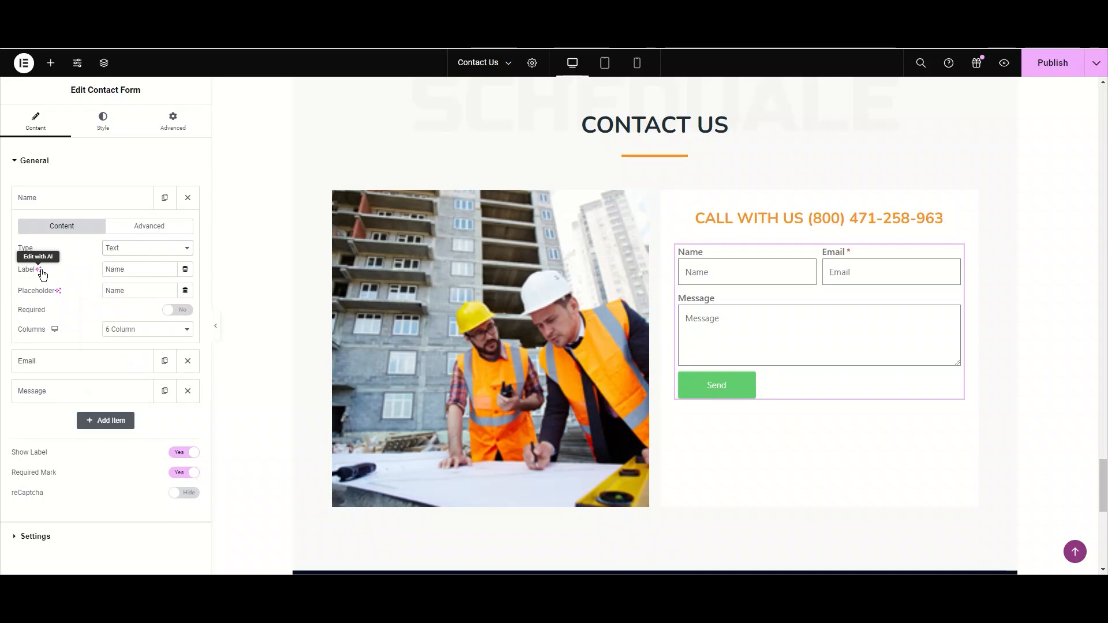
- Change the Name field's label to "full name"
left_click(135, 272)
double_click(136, 272)
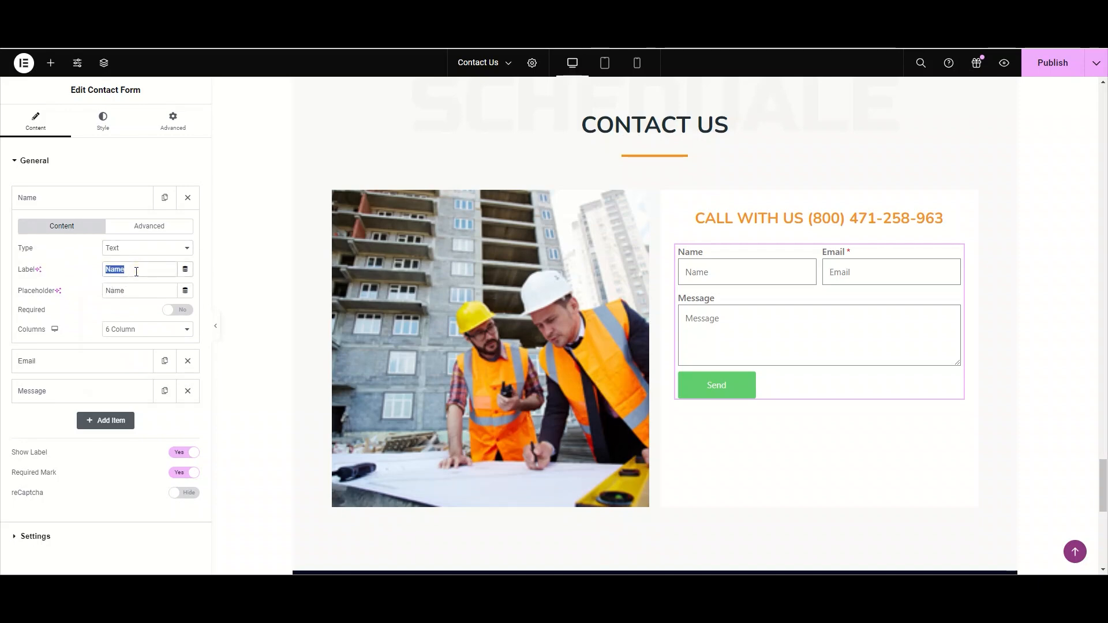
key("BackSpace")
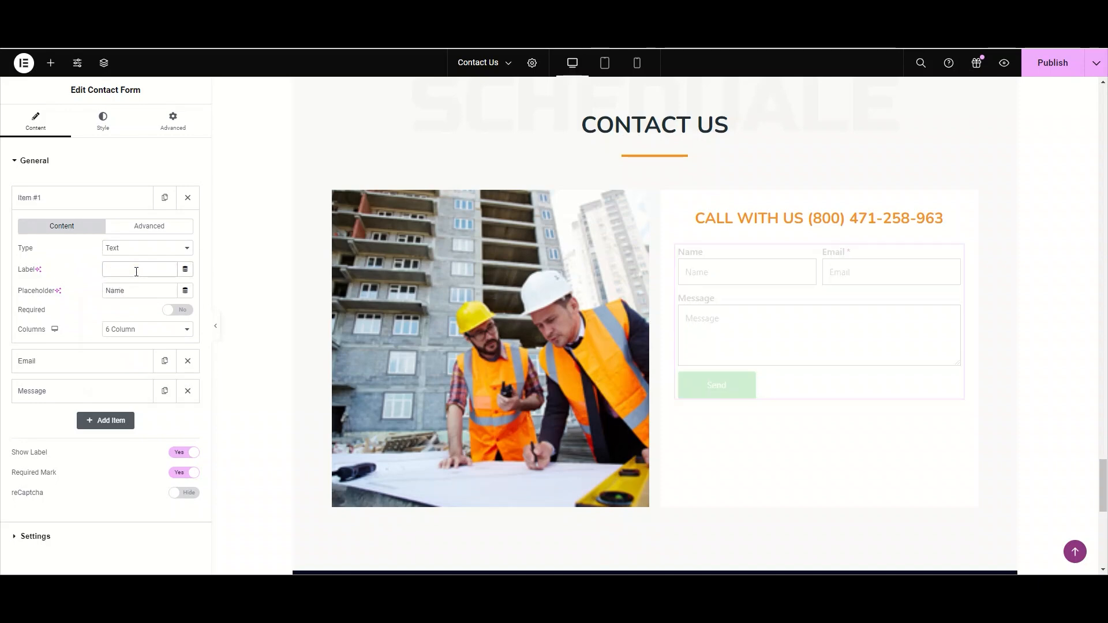
type("full")
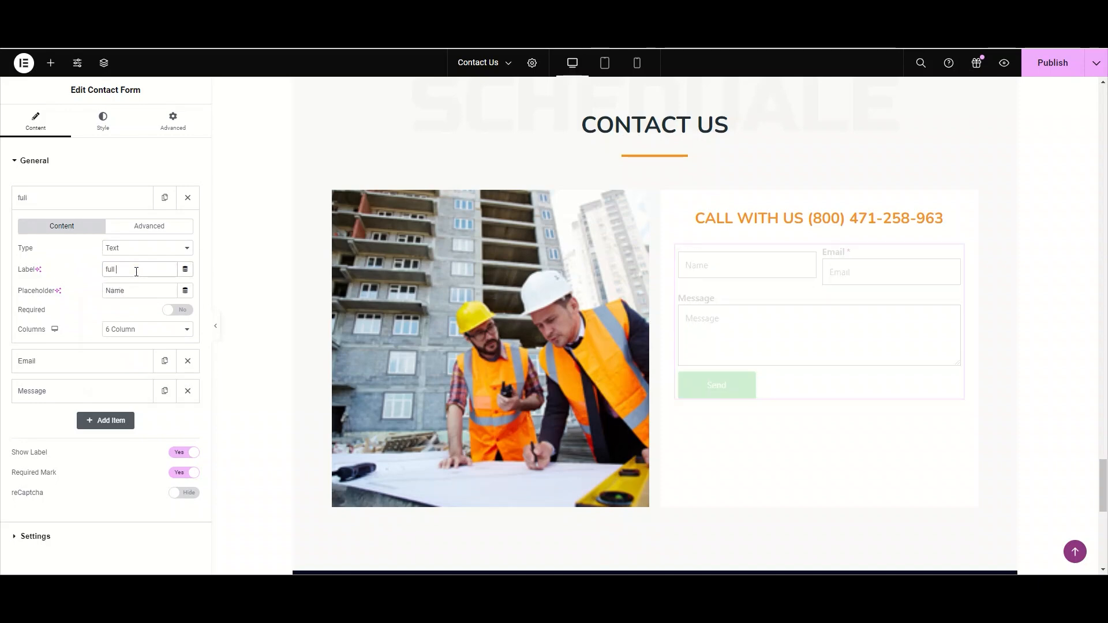
type(" name")
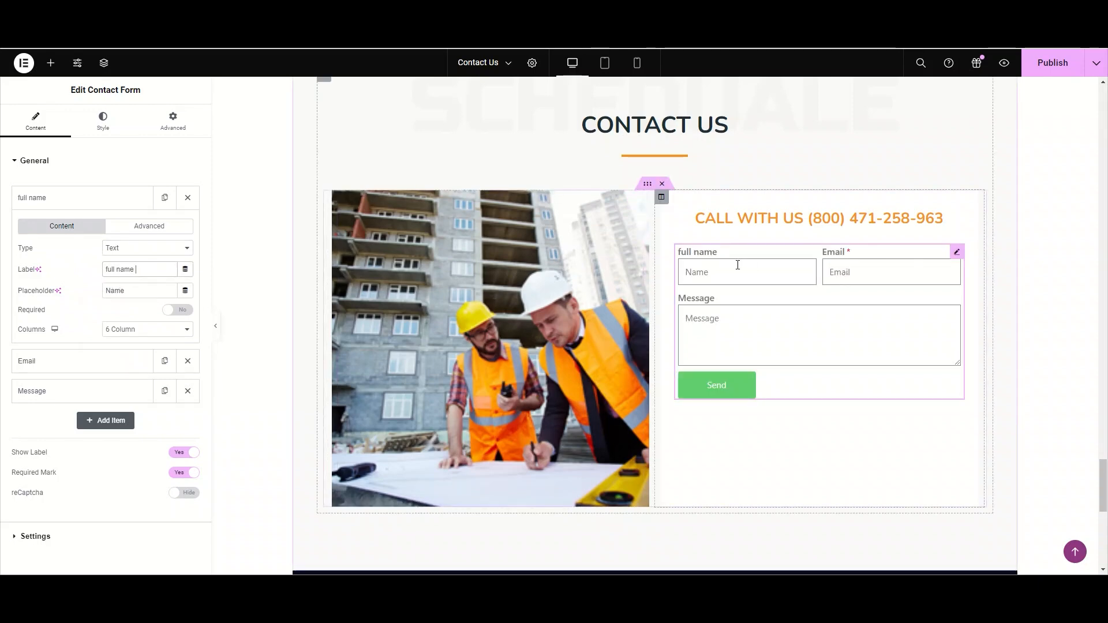
- Set the Name field's label back to "Name"
triple_click(139, 269)
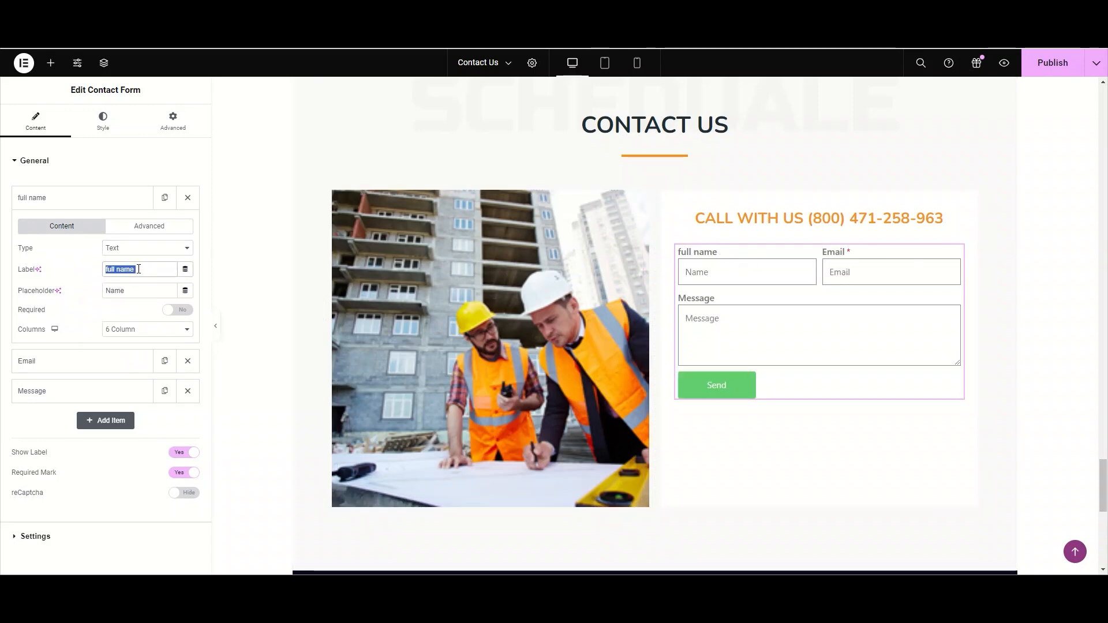
type("B")
key("BackSpace")
type("Name")
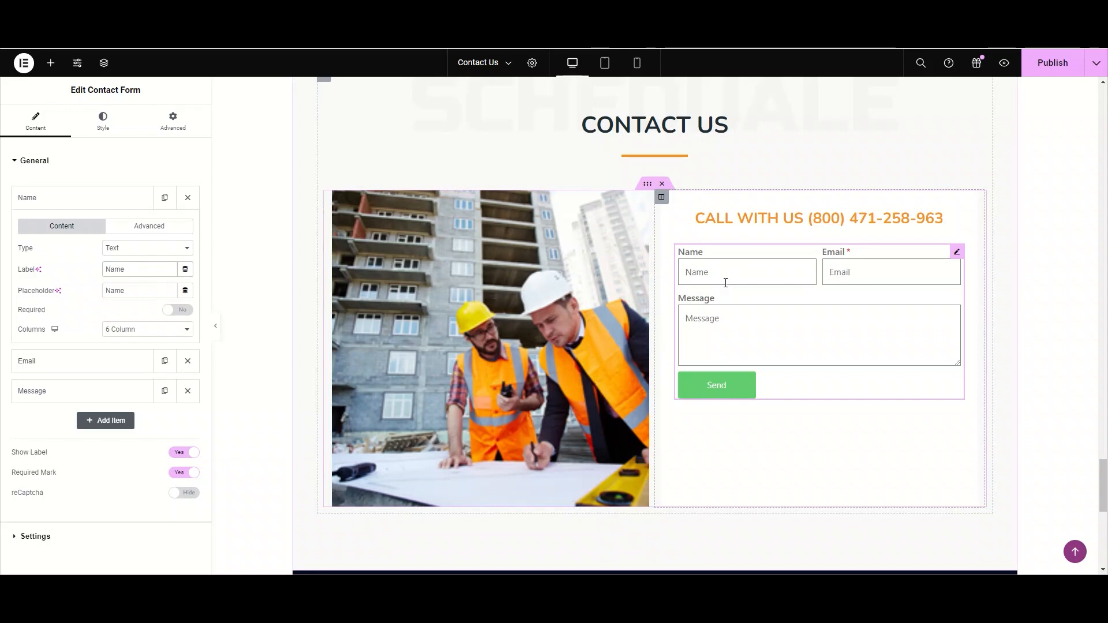
- Set the Name field's placeholder to "Your Name"
double_click(139, 290)
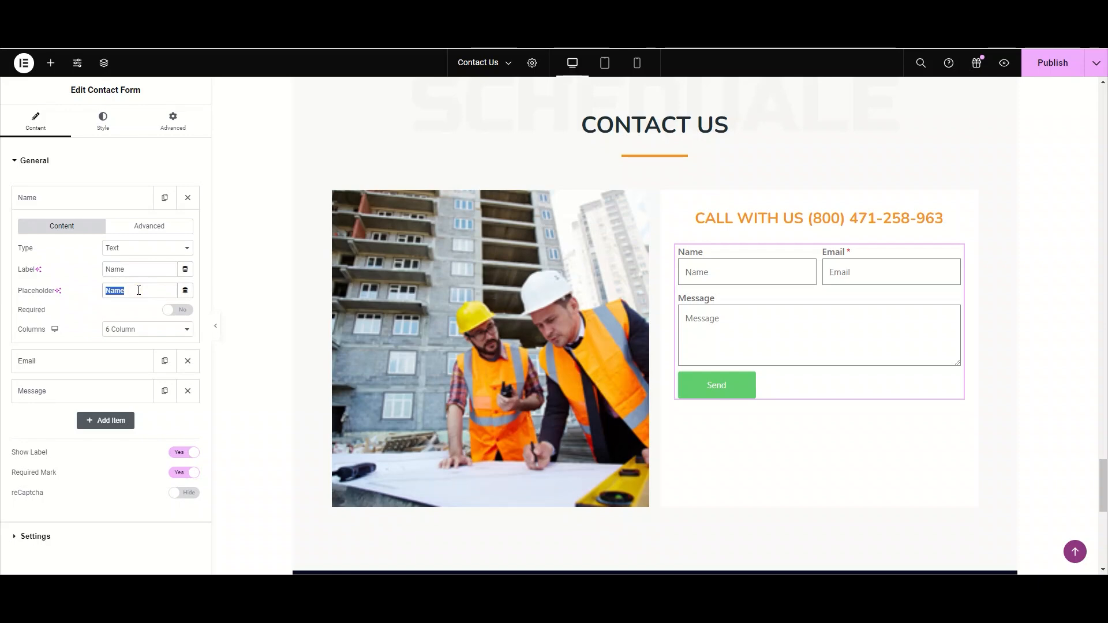
type("Your Name")
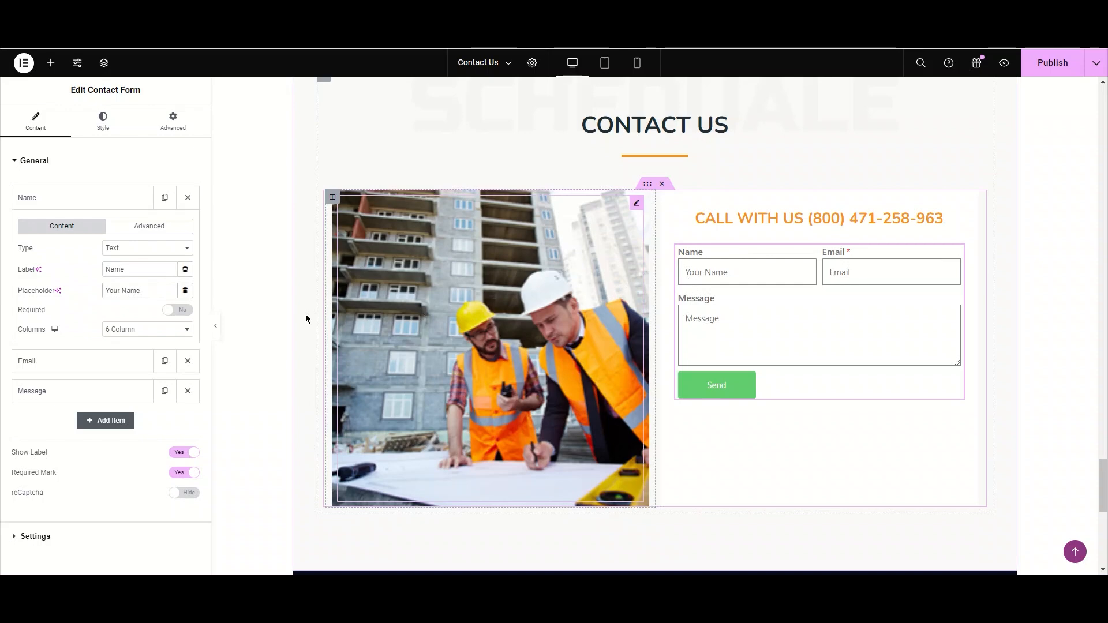
- Toggle the Name field's Required option on and back off
left_click(186, 312)
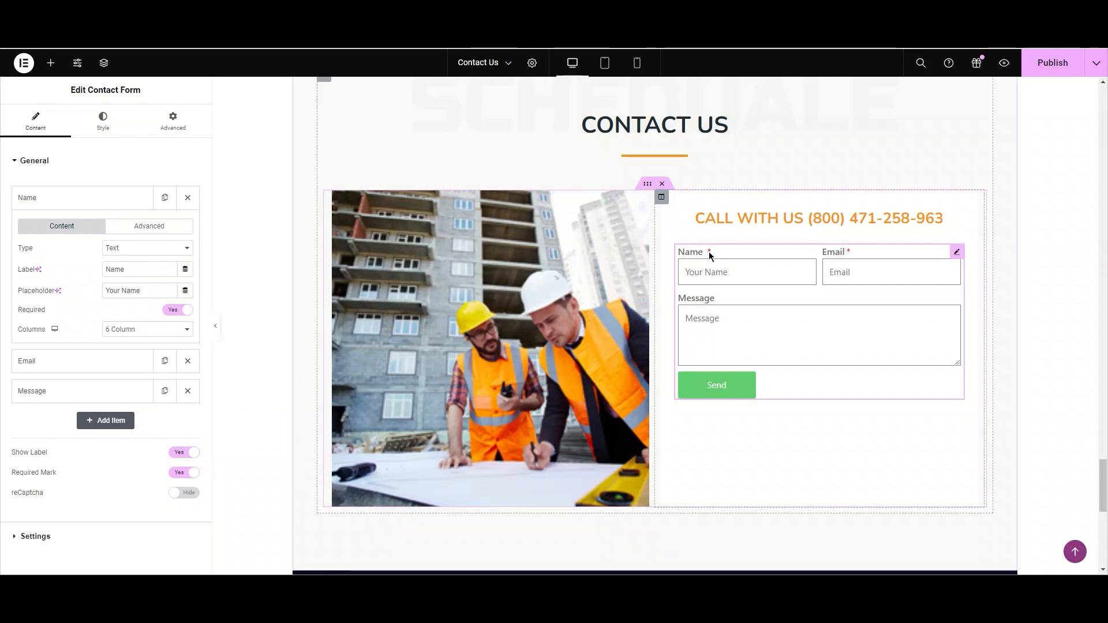
left_click(175, 311)
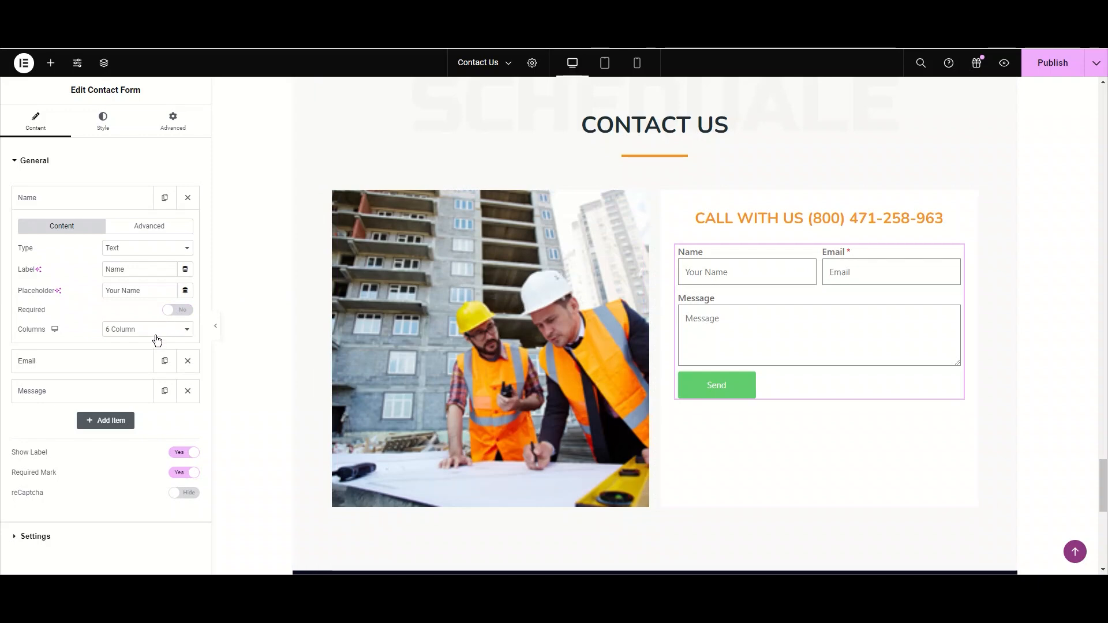
- Set the Name field's width to 4 columns
left_click(156, 331)
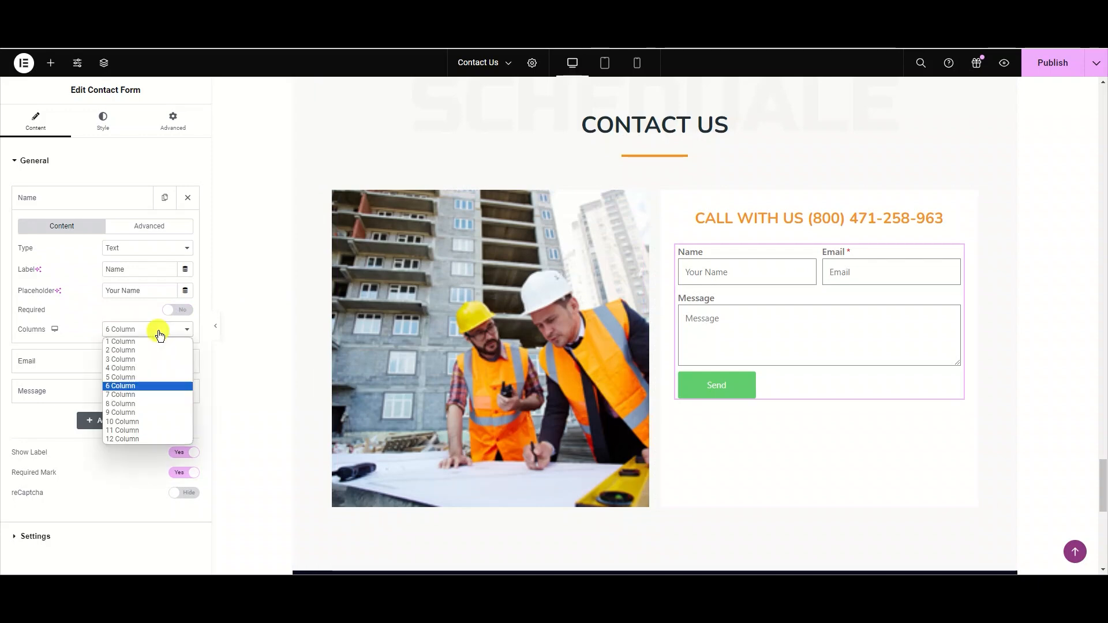
left_click(157, 368)
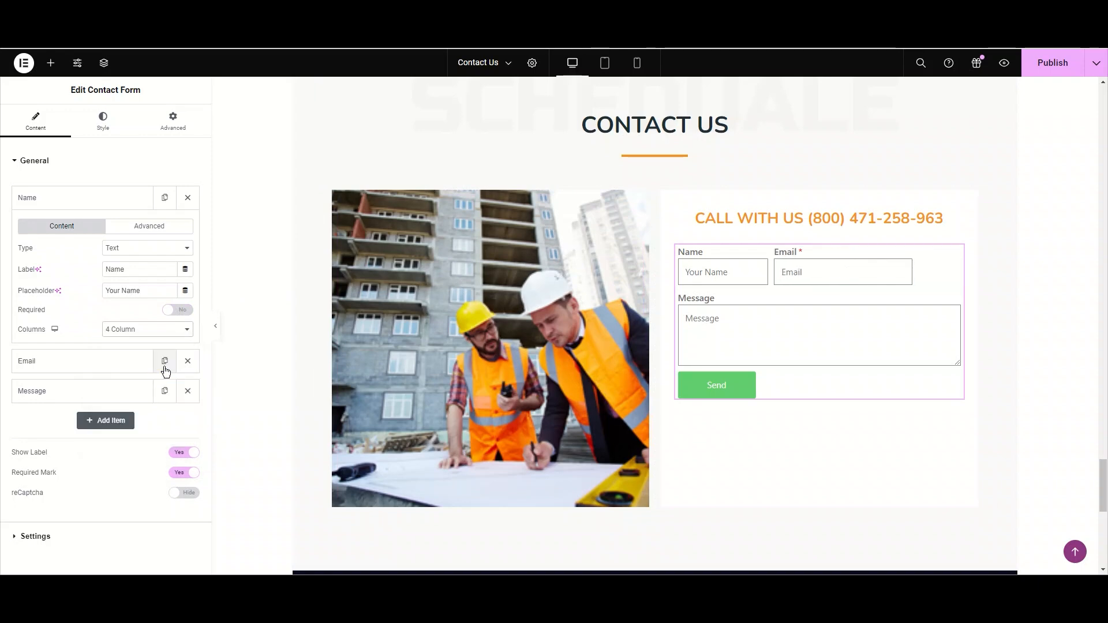
- Try the Name field's width at 8 columns and then at 12 columns
left_click(165, 330)
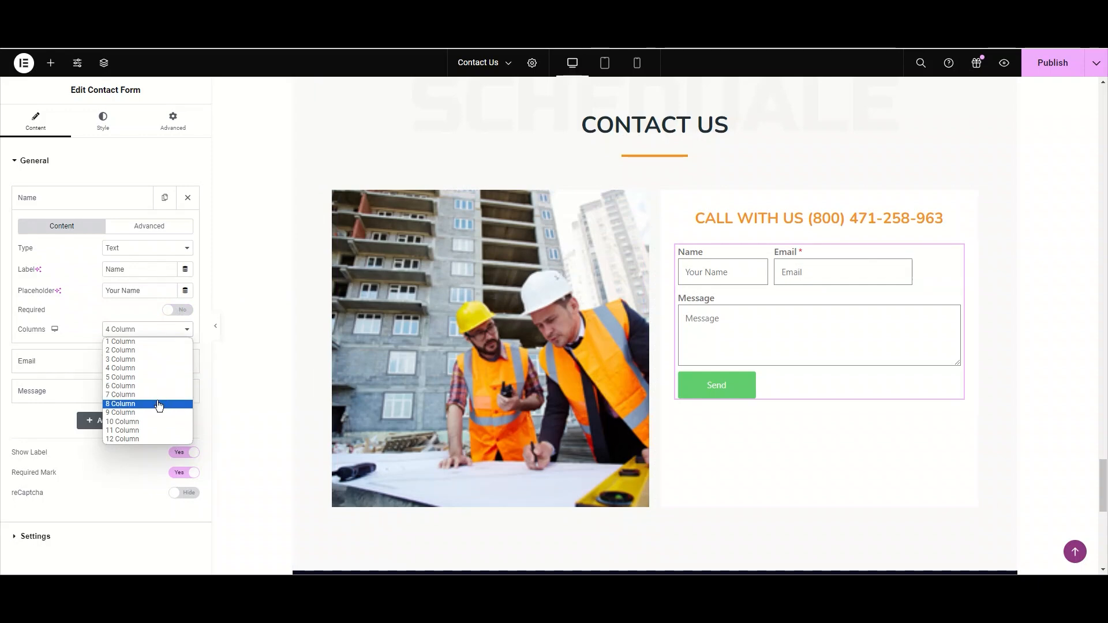
left_click(157, 404)
left_click(175, 331)
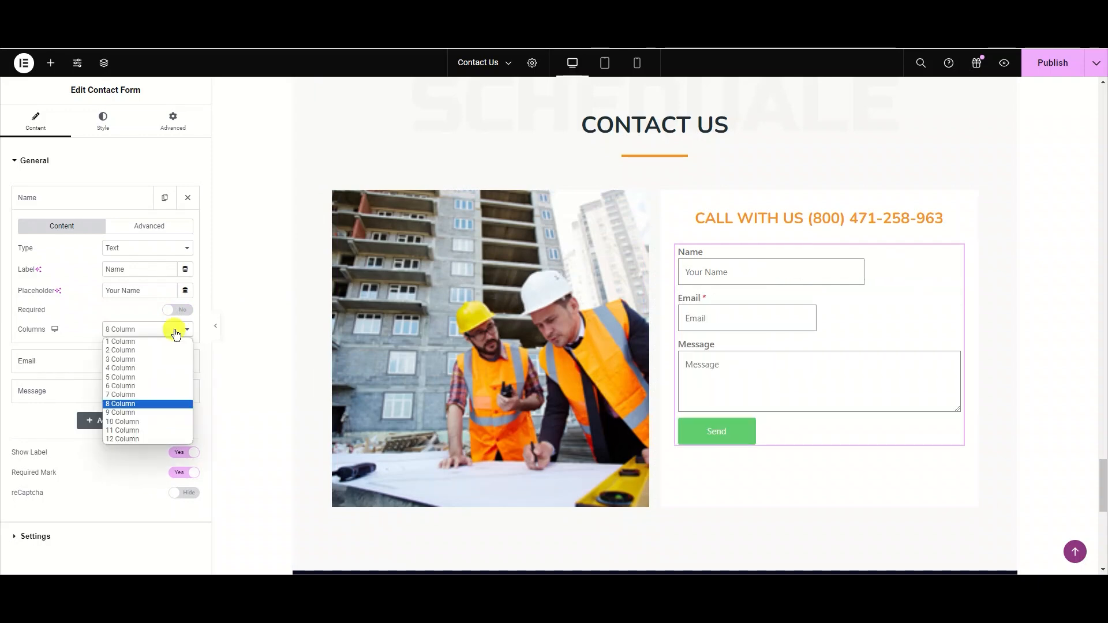
left_click(168, 439)
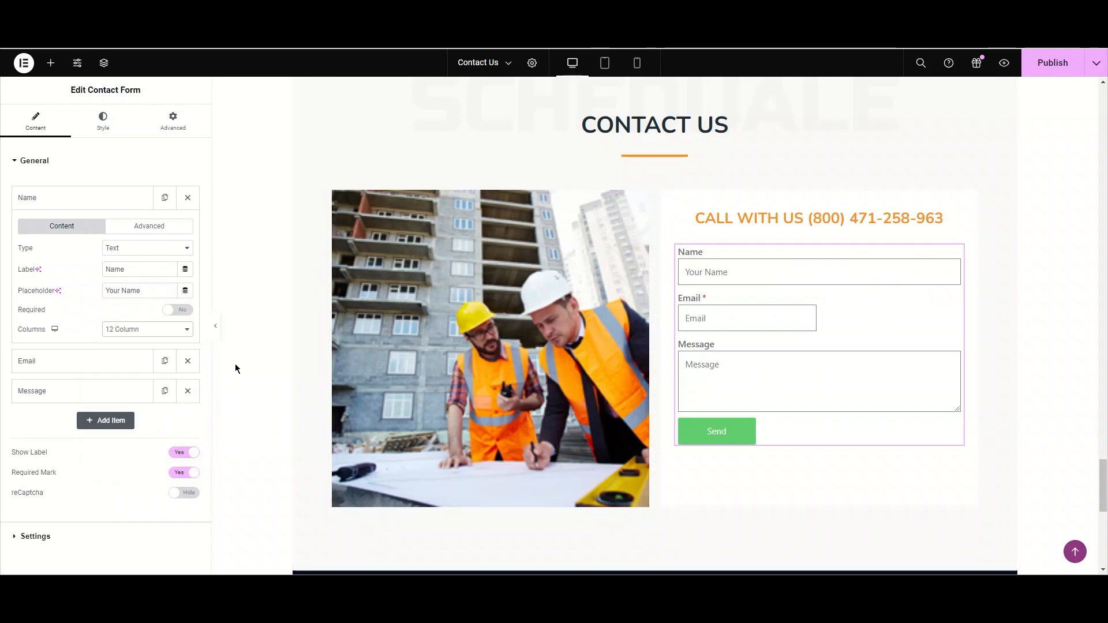
- Set the Name field's width to 6 columns and collapse its item
left_click(154, 329)
left_click(143, 387)
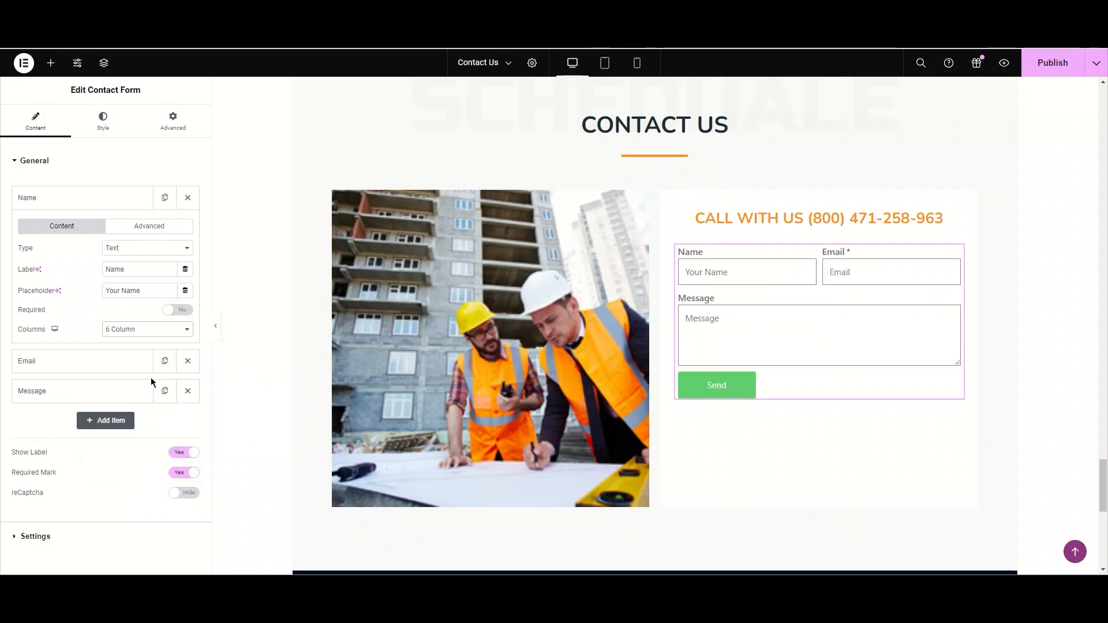
left_click(115, 207)
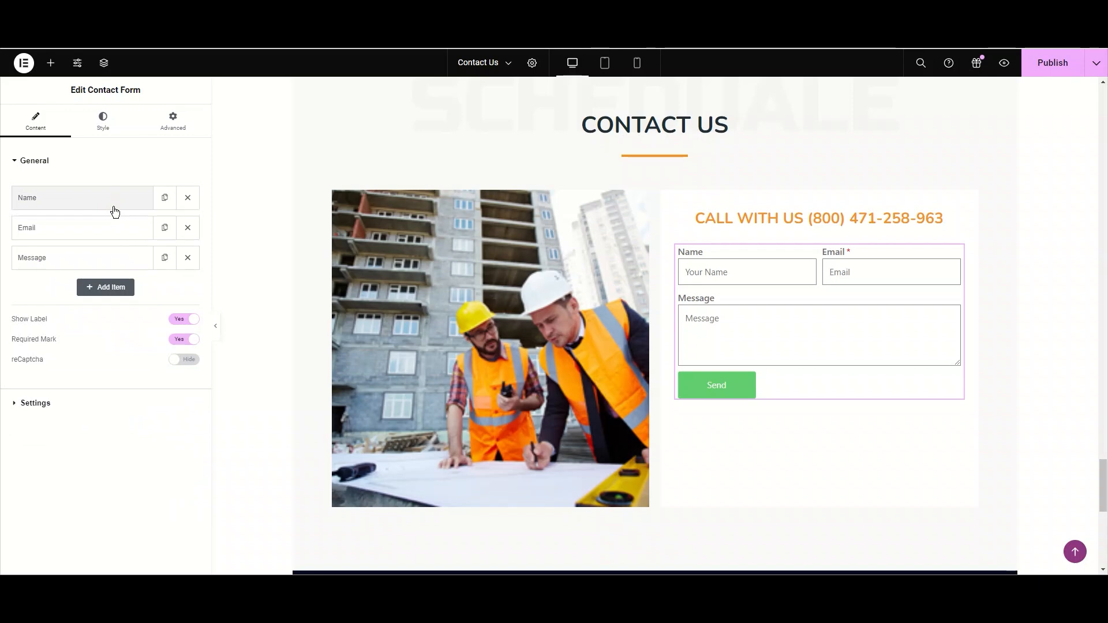
- Add a new fourth field item to the form
left_click(116, 293)
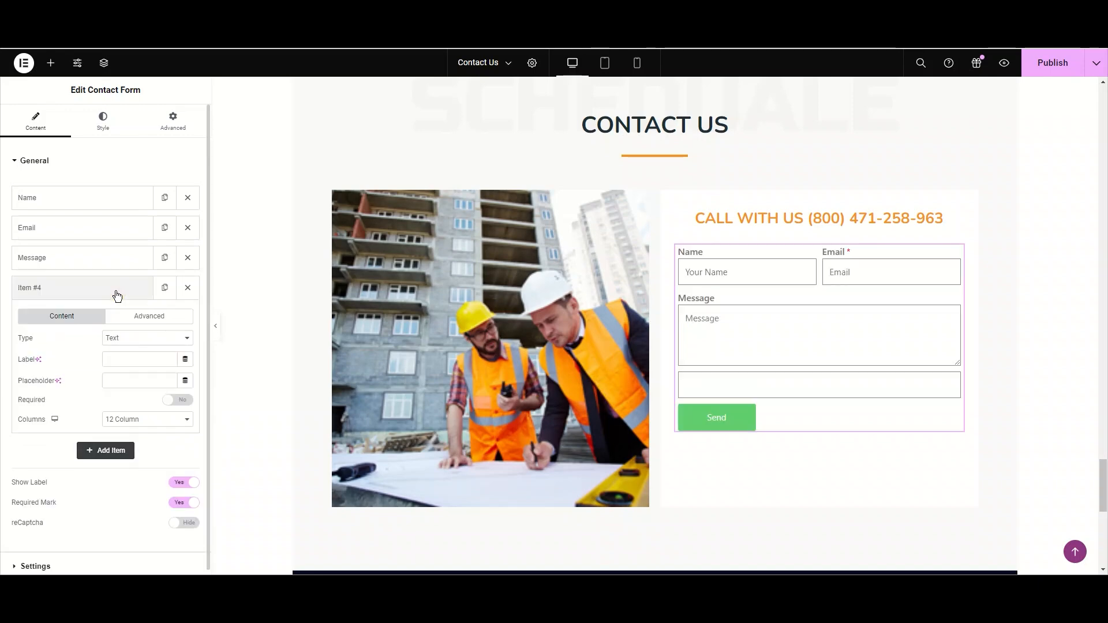
left_click(117, 294)
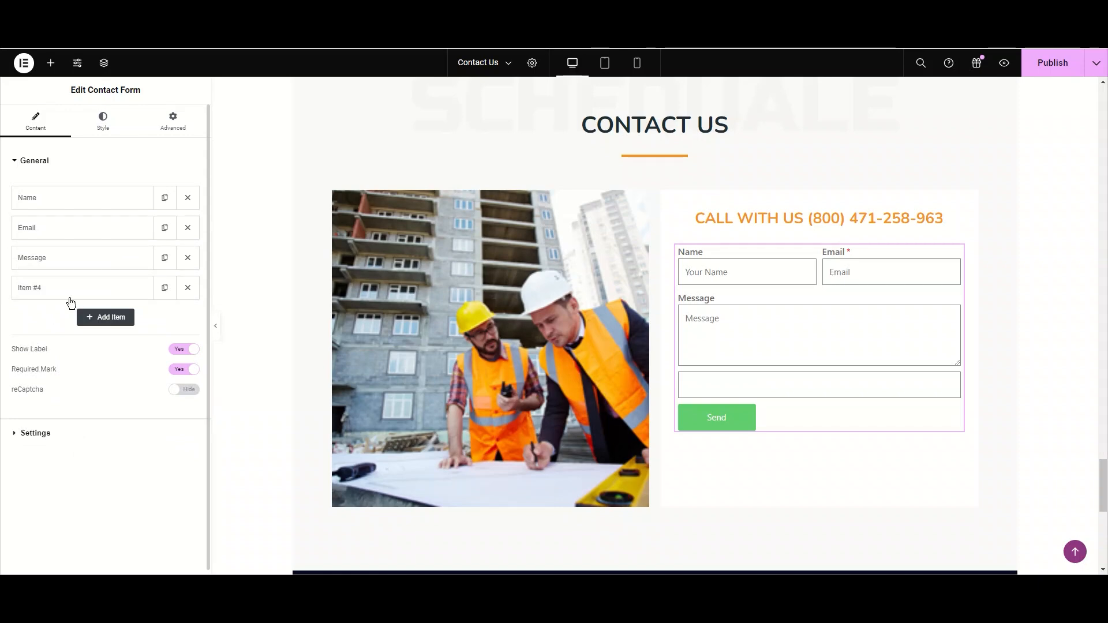
- Change the Email field's label to "Your Email"
left_click(86, 231)
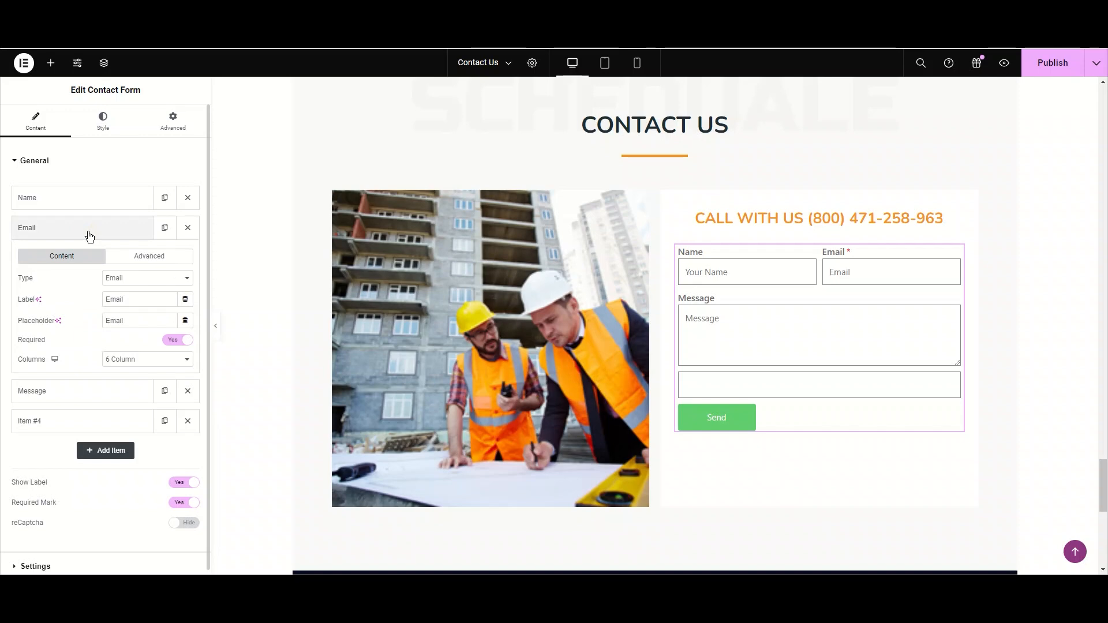
double_click(142, 299)
left_click(139, 301)
left_click(107, 300)
type("Your E")
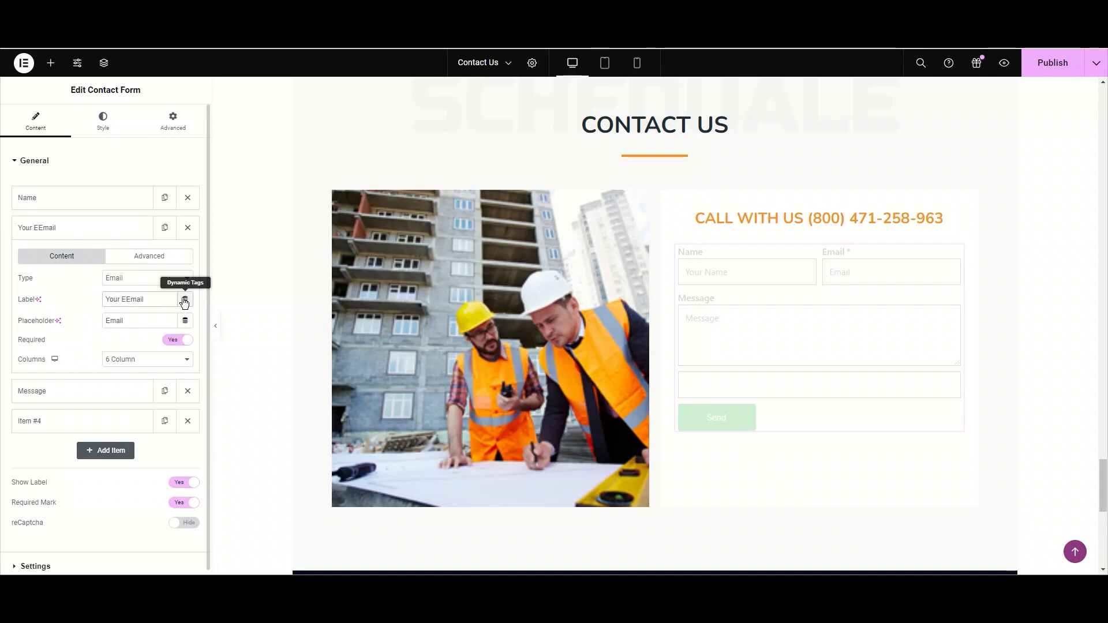
key("BackSpace")
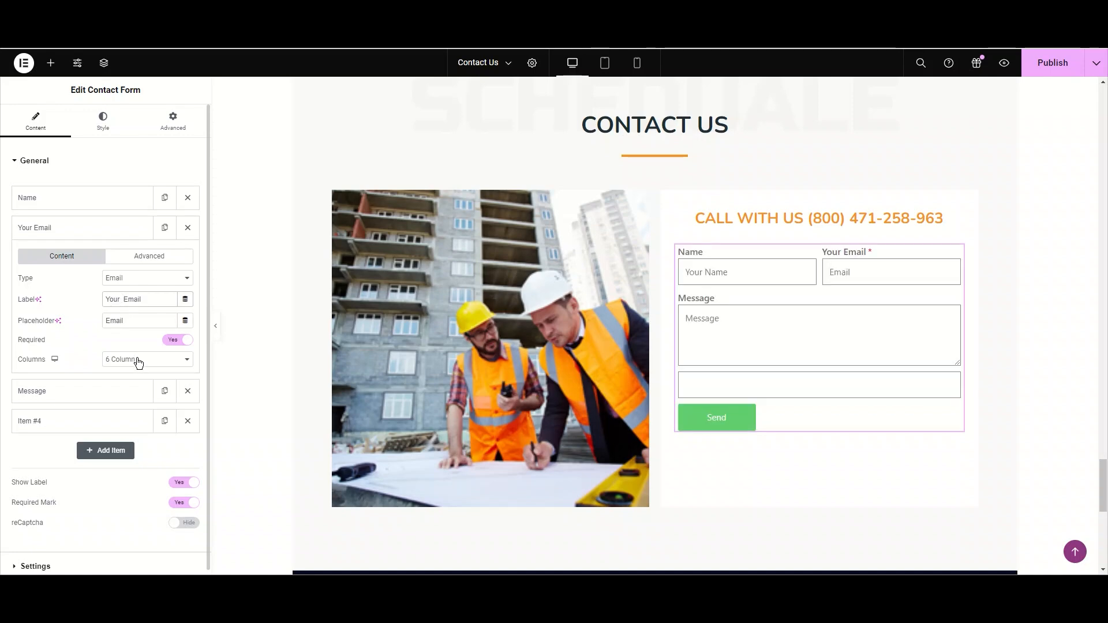
left_click(106, 230)
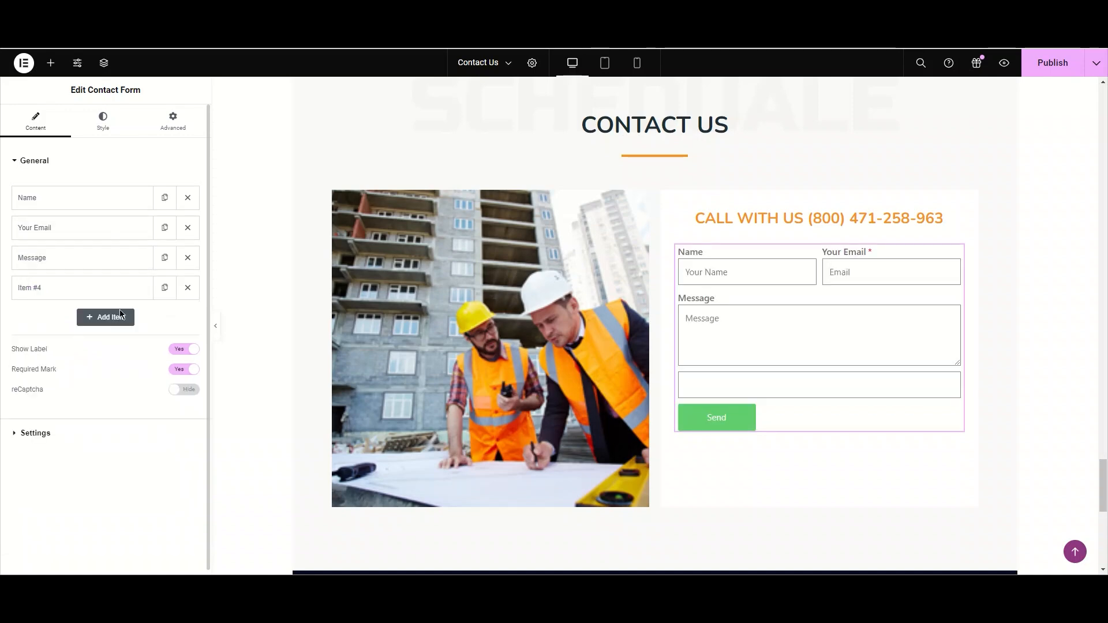
- Label the new field "Subject" and set its placeholder to "Your Subject"
left_click(106, 287)
left_click(129, 338)
left_click(130, 340)
left_click(128, 353)
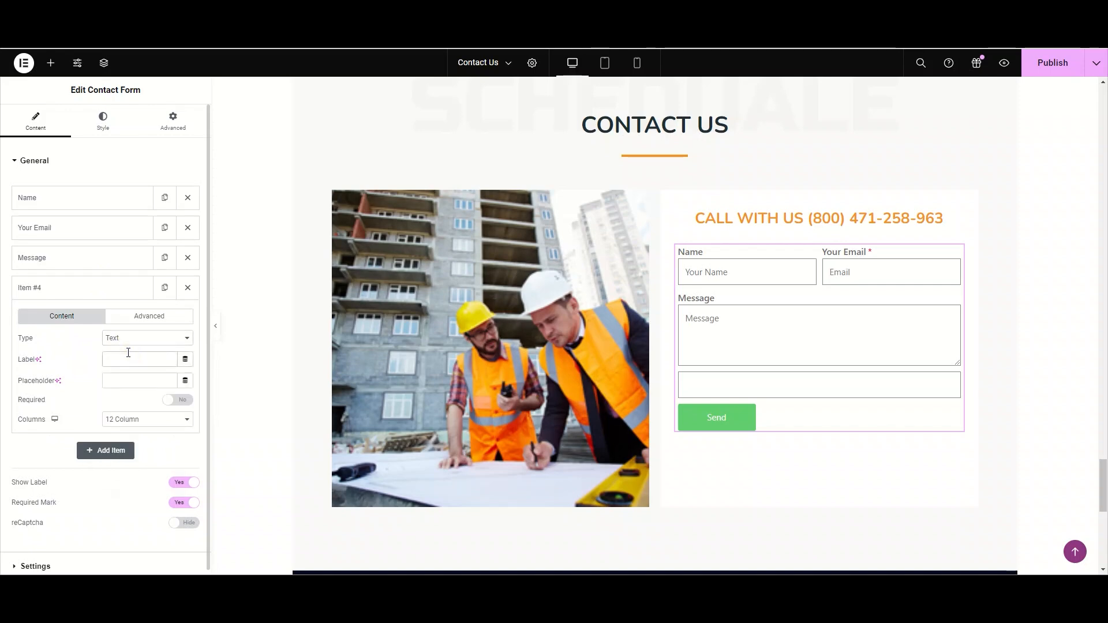
type("Su")
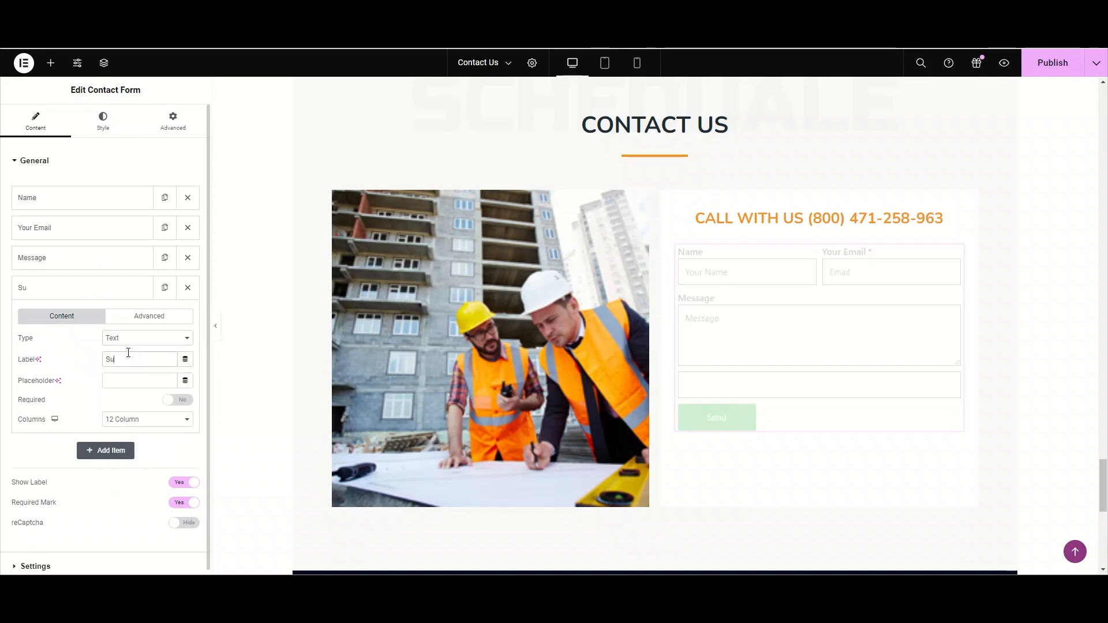
type("bject")
left_click(133, 382)
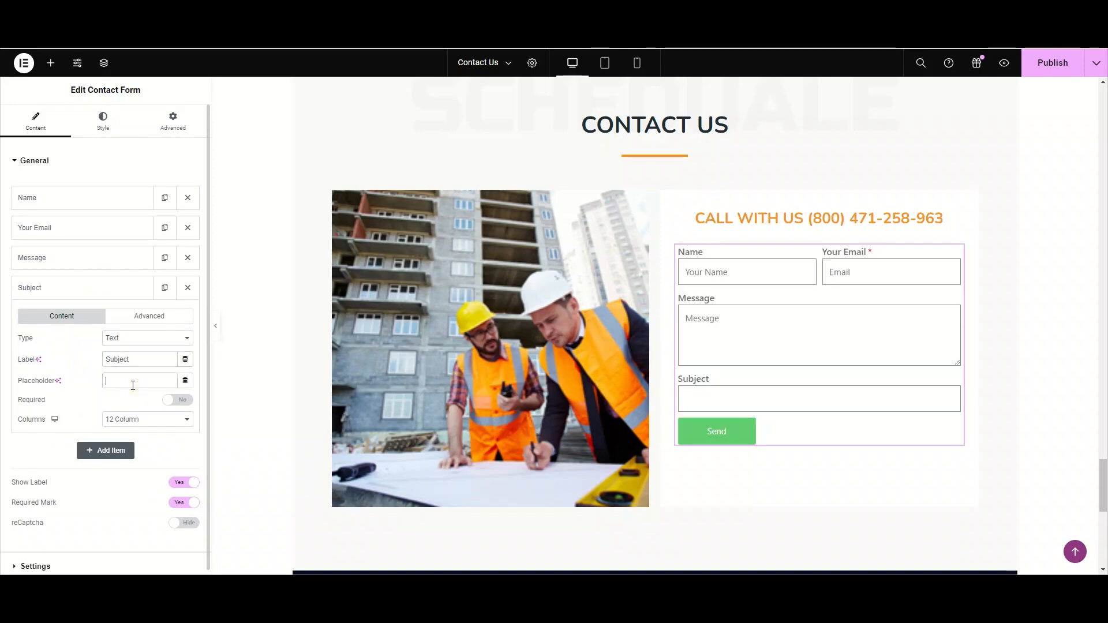
type("Your Subject")
- Move the Subject field above the Message field
left_click(110, 289)
left_click_drag(104, 263, 110, 296)
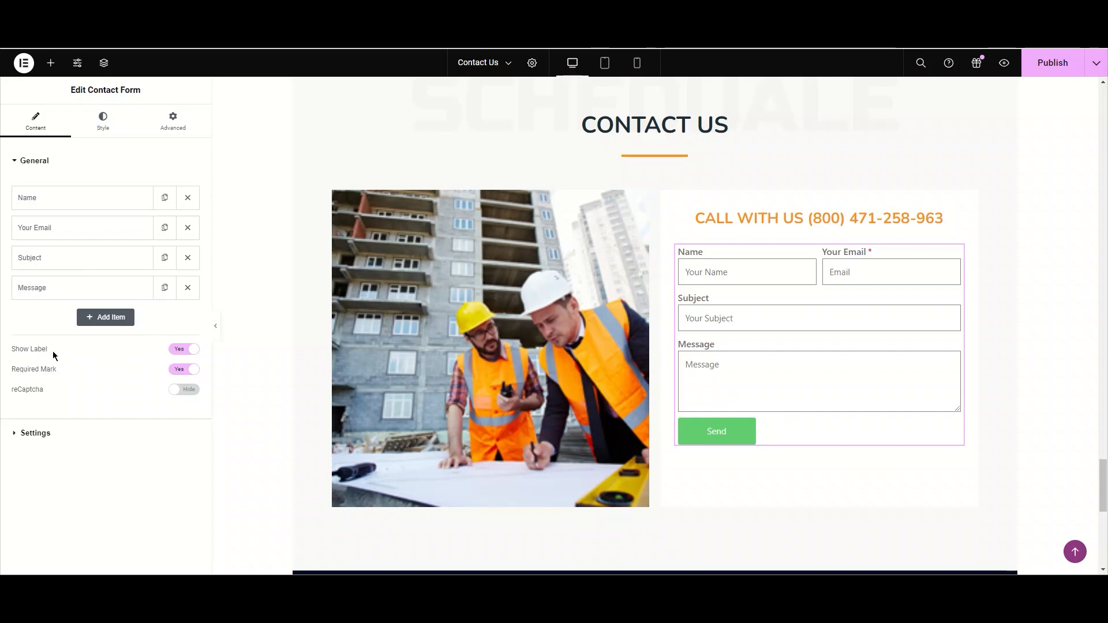
- Toggle the form's Show Label and Required Mark options off and back on
left_click(184, 351)
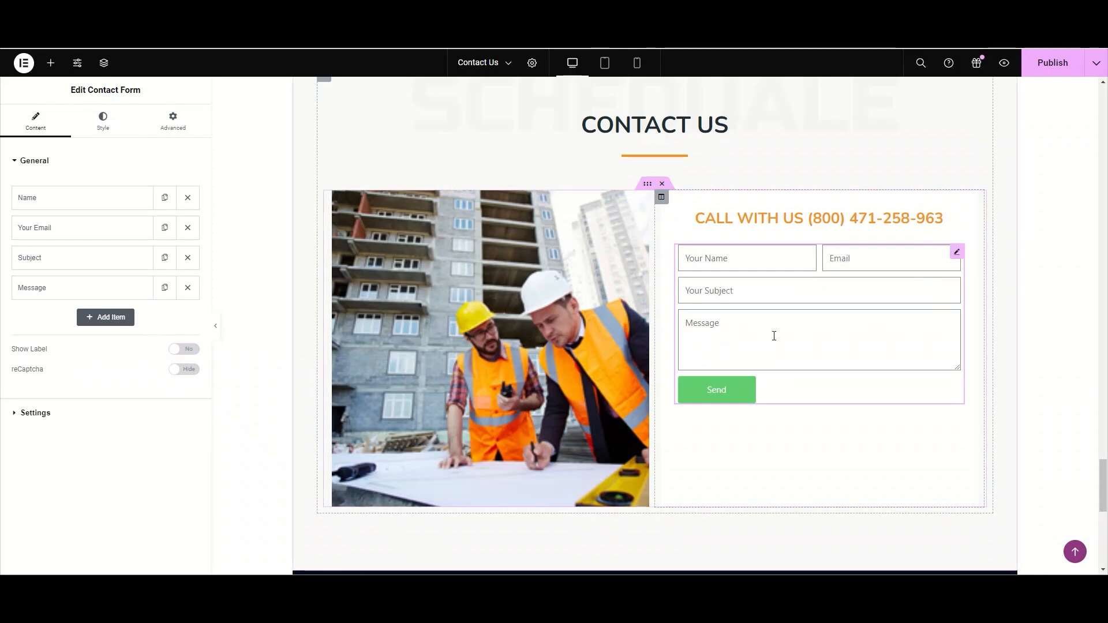
left_click(704, 267)
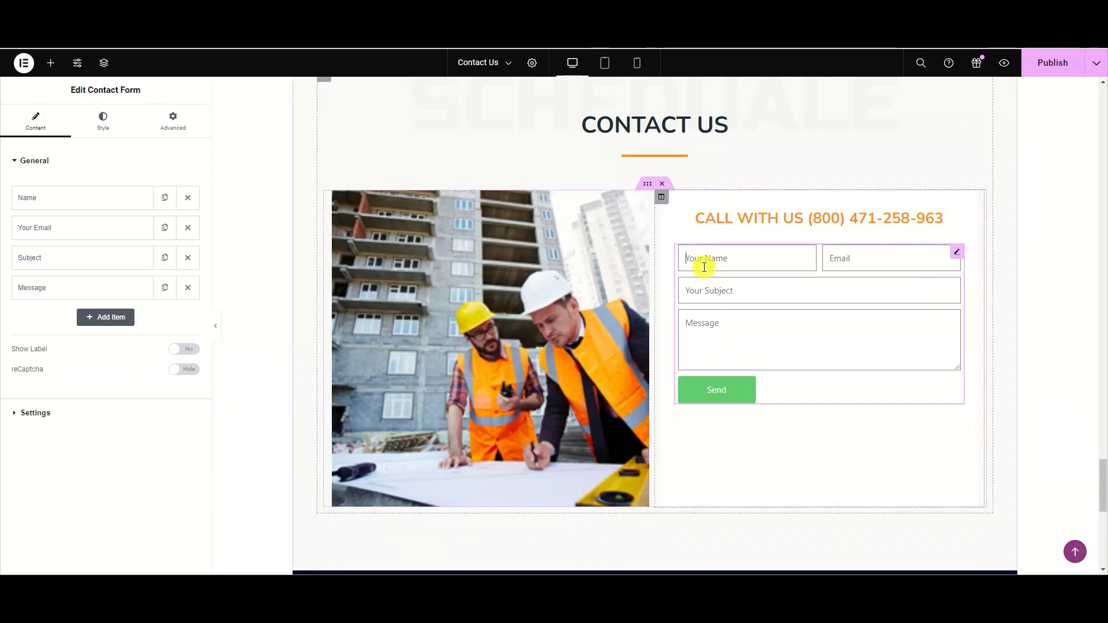
left_click(780, 290)
left_click(189, 349)
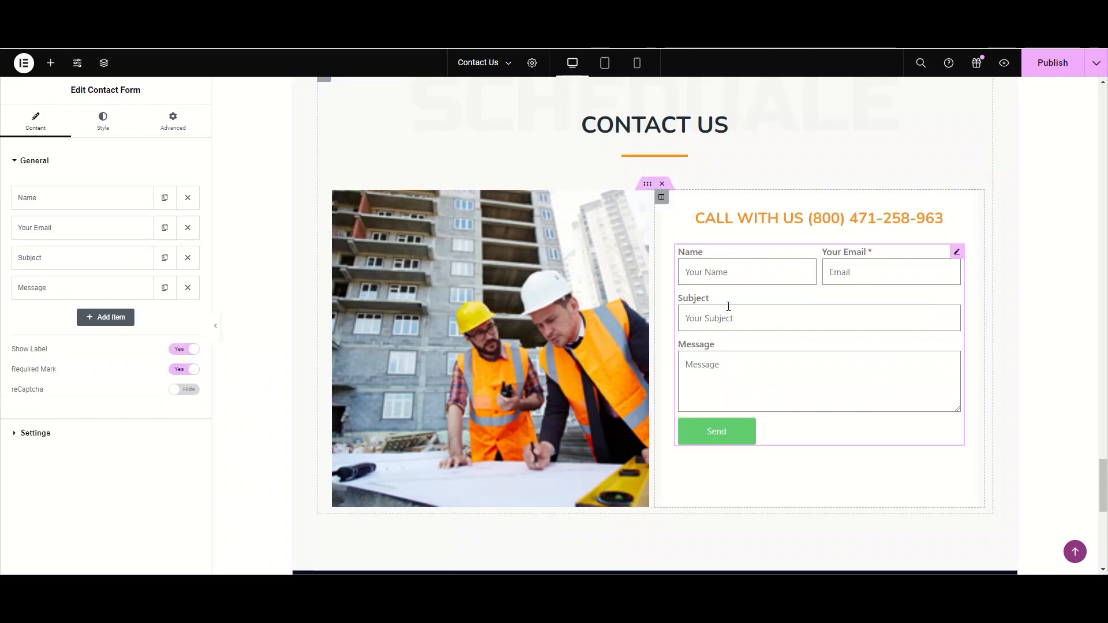
left_click(708, 277)
left_click(709, 277)
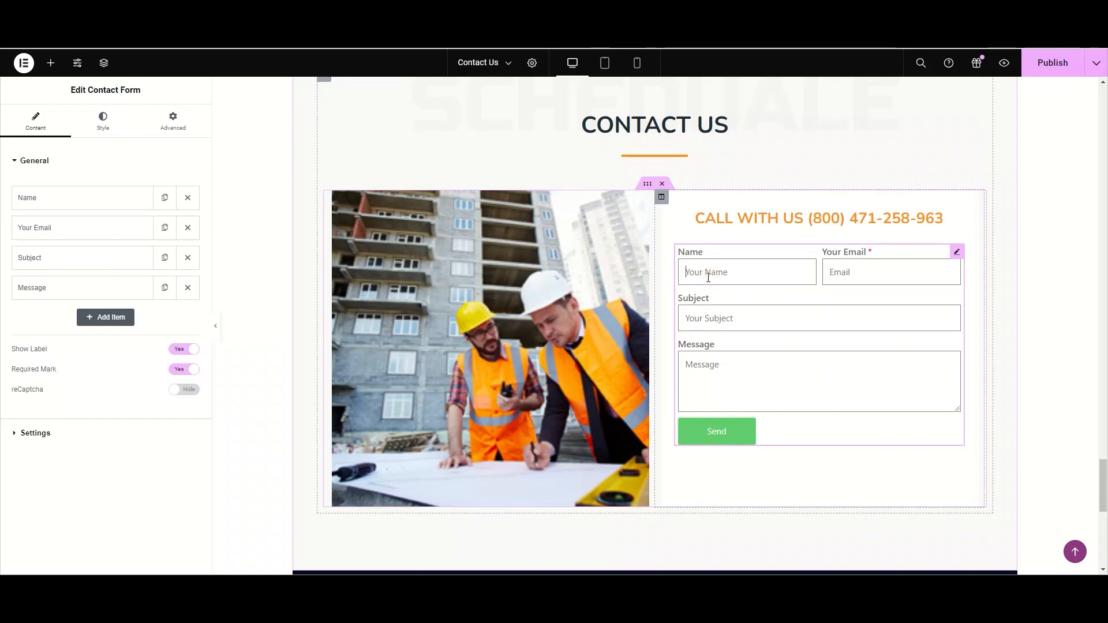
left_click(188, 370)
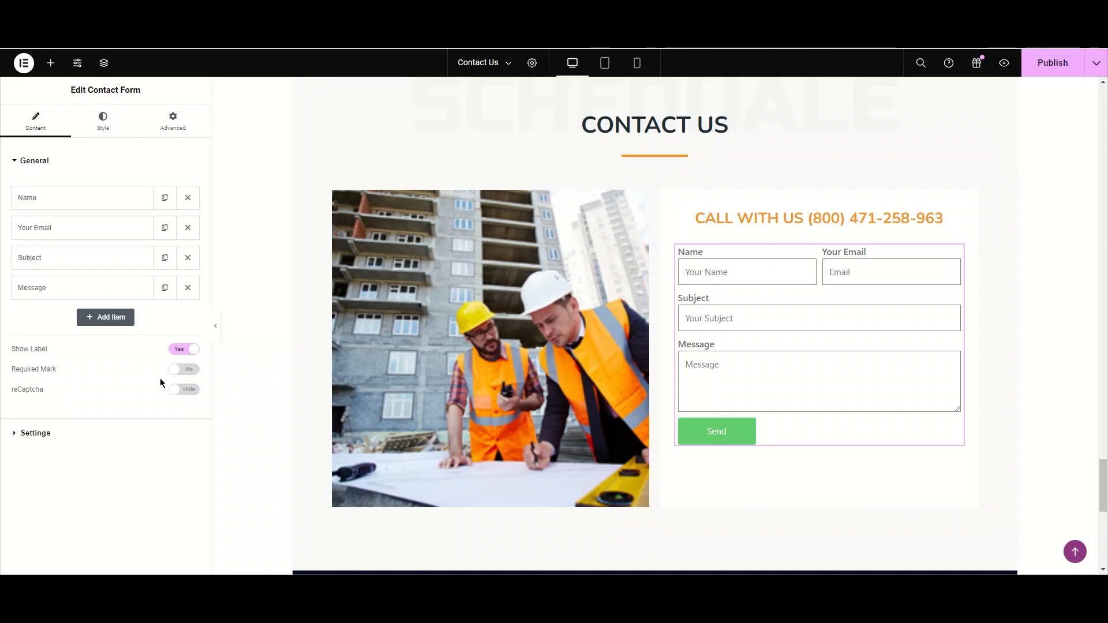
left_click(180, 370)
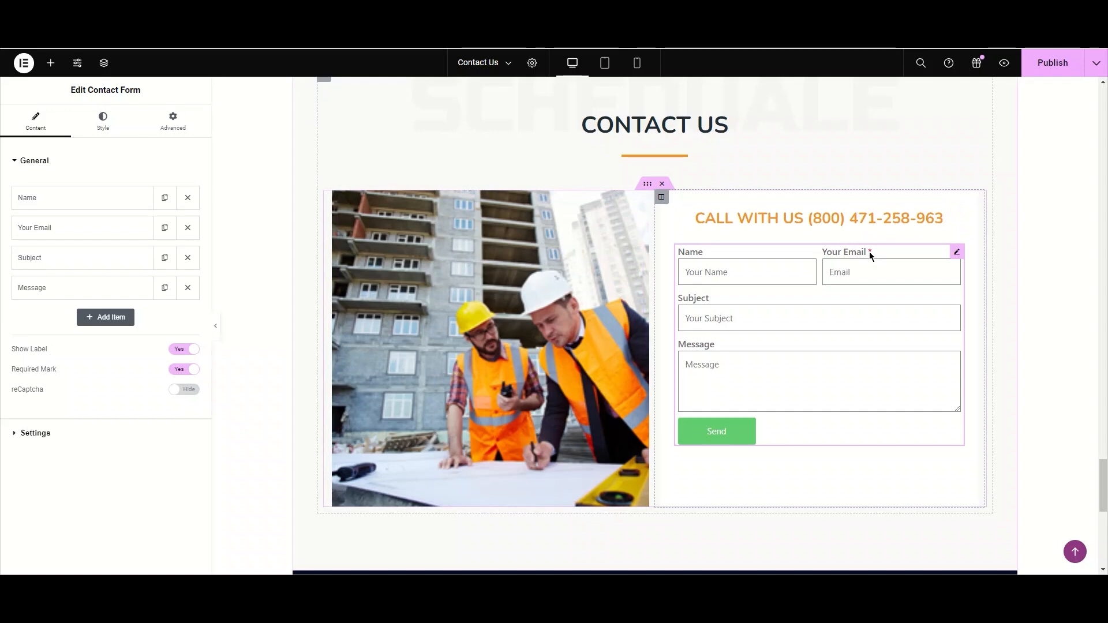
left_click(191, 371)
left_click(180, 370)
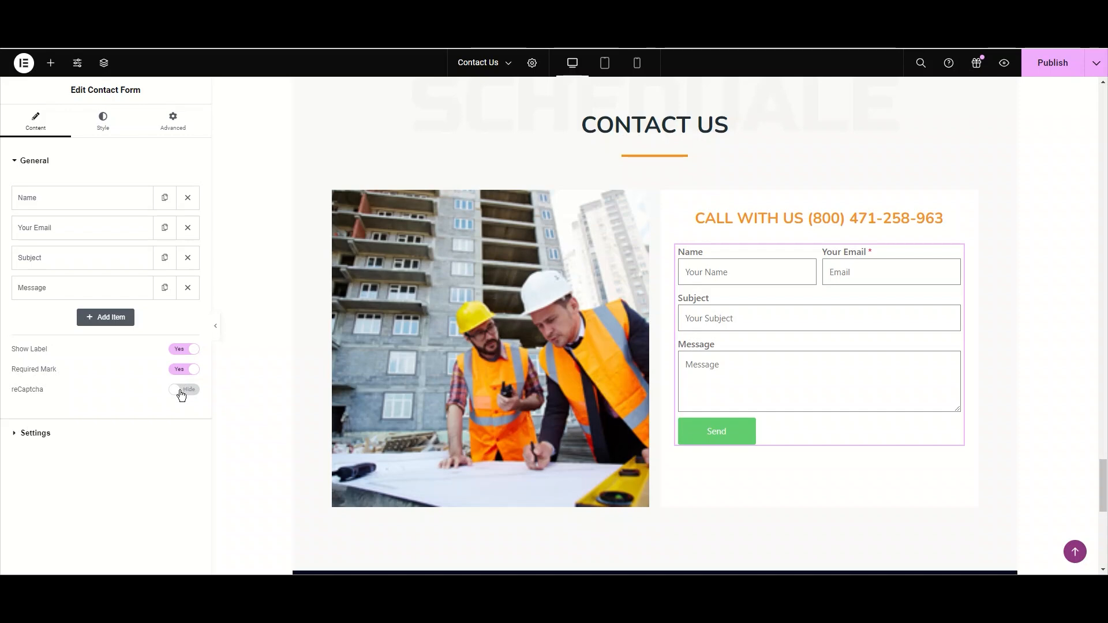
- Toggle the reCaptcha option on and off twice
left_click(181, 392)
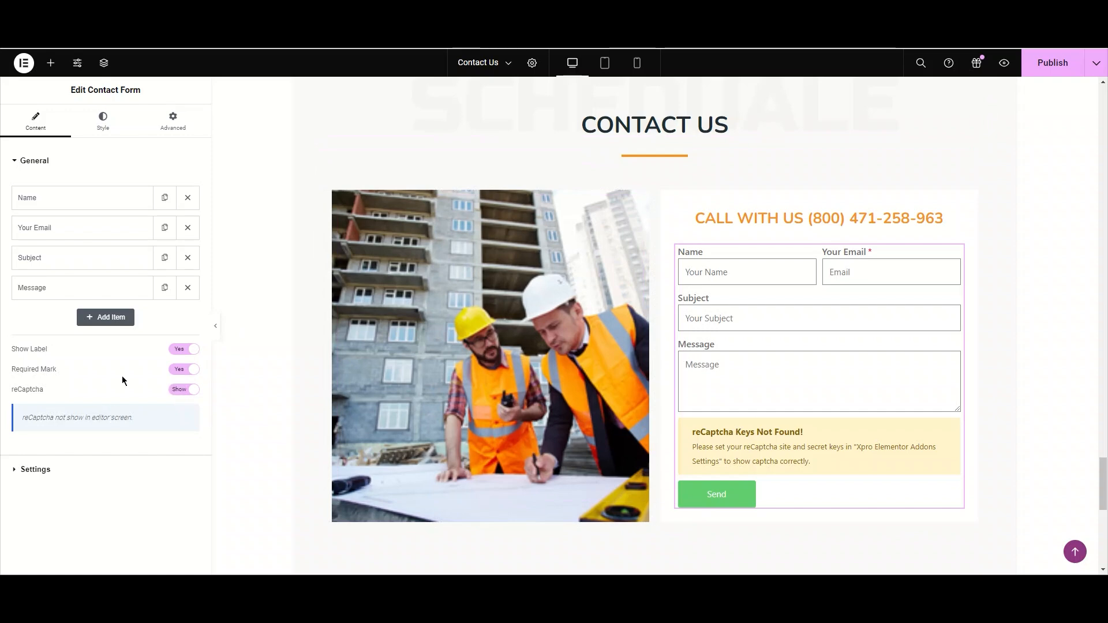
left_click(190, 397)
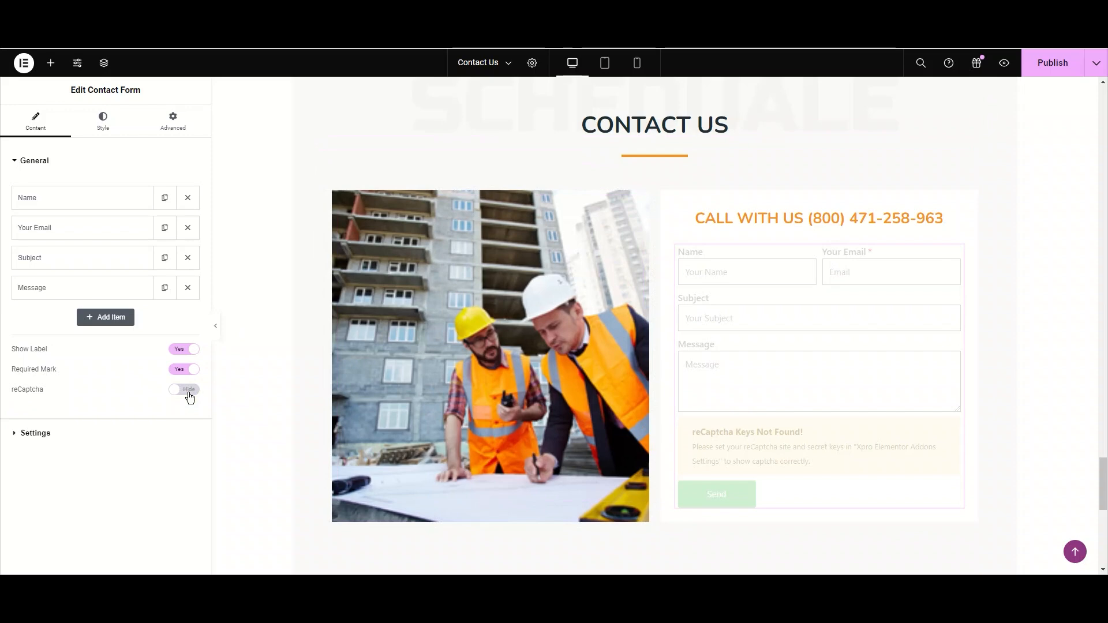
left_click(190, 398)
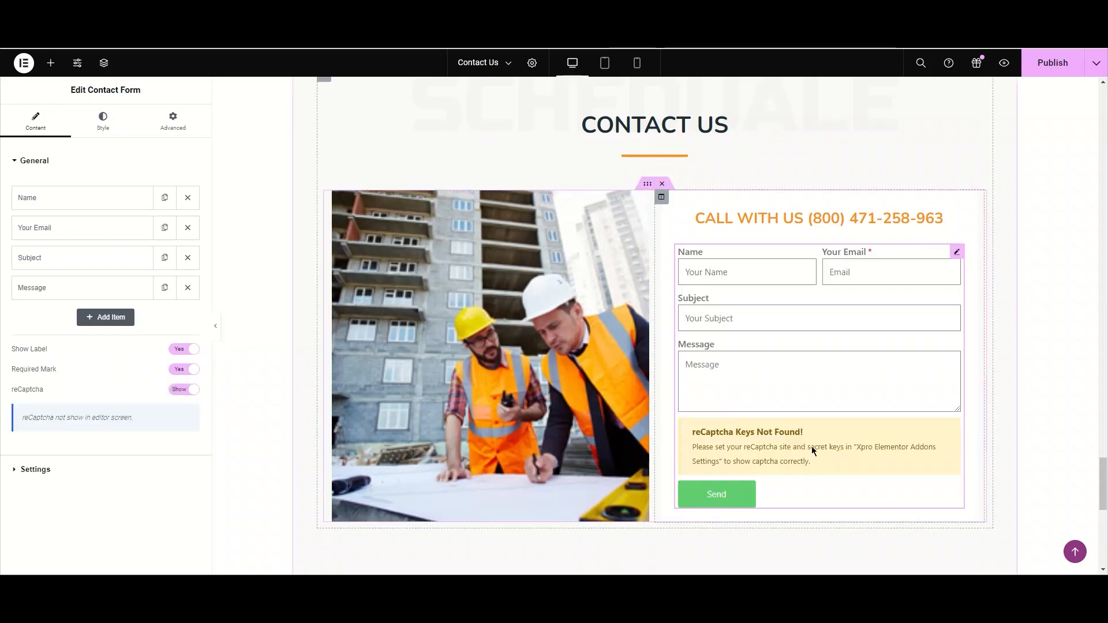
left_click(180, 392)
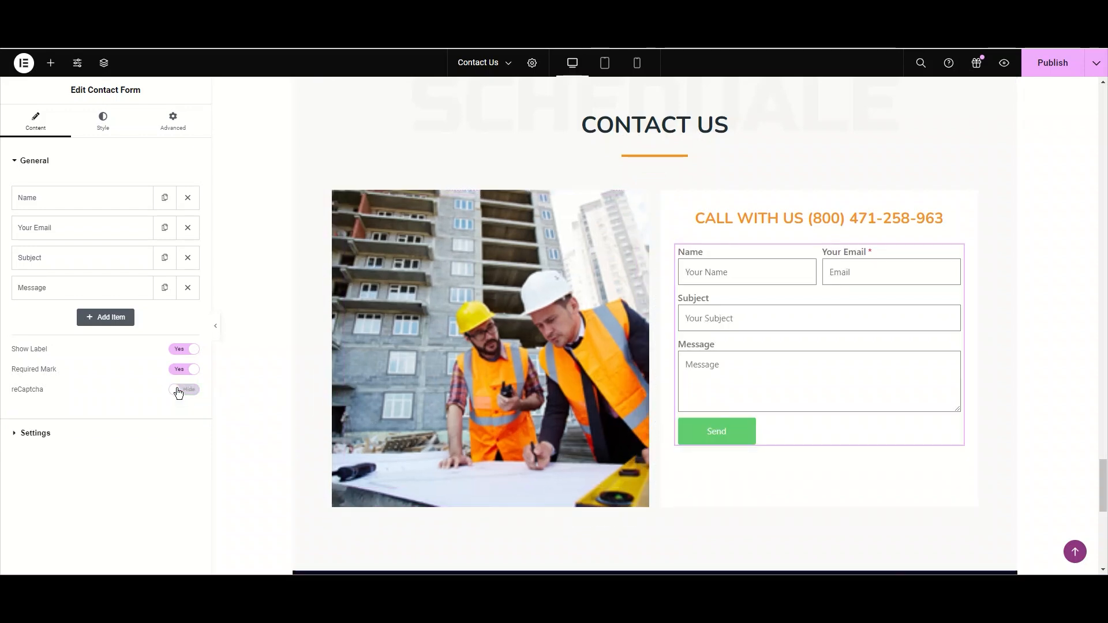
- Open the form's Settings section and set the form name to "Application Form"
left_click(24, 161)
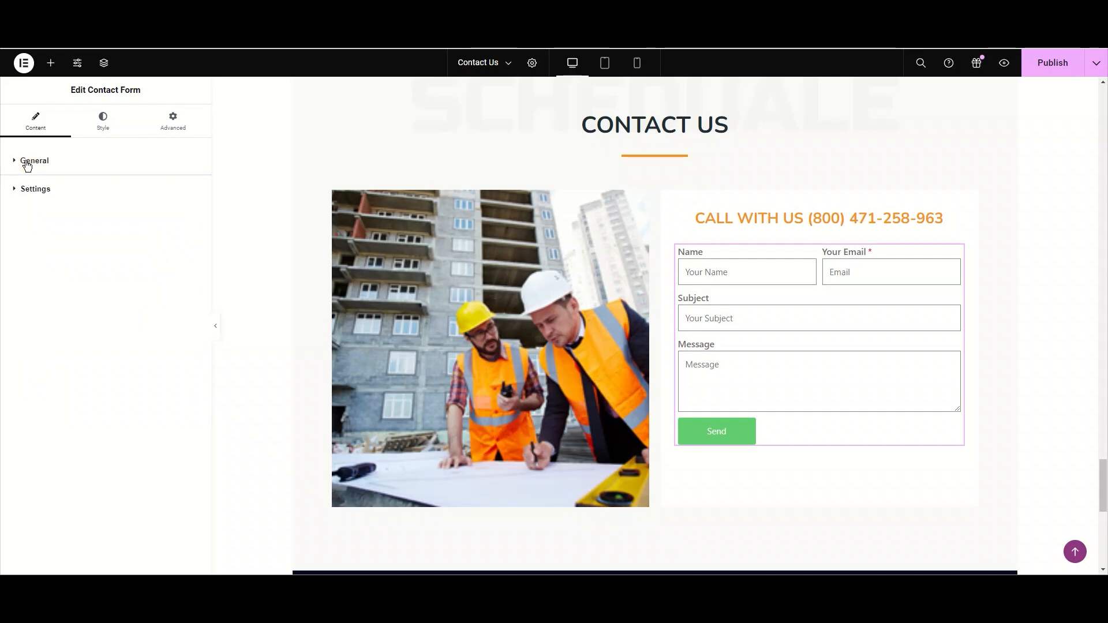
left_click(36, 191)
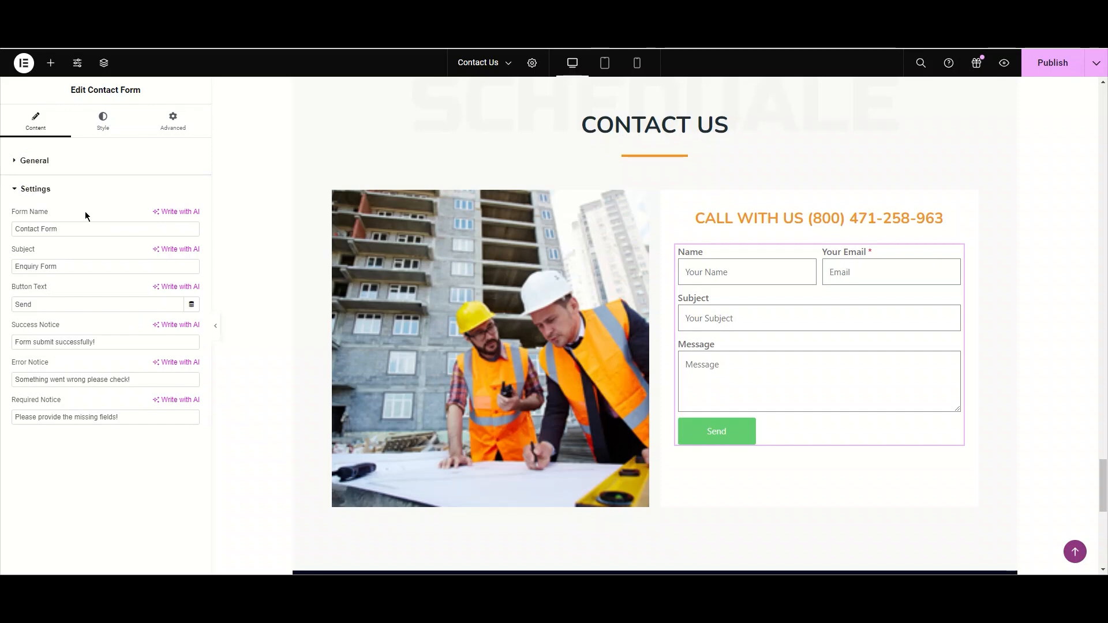
left_click(134, 227)
triple_click(135, 227)
type("Appl")
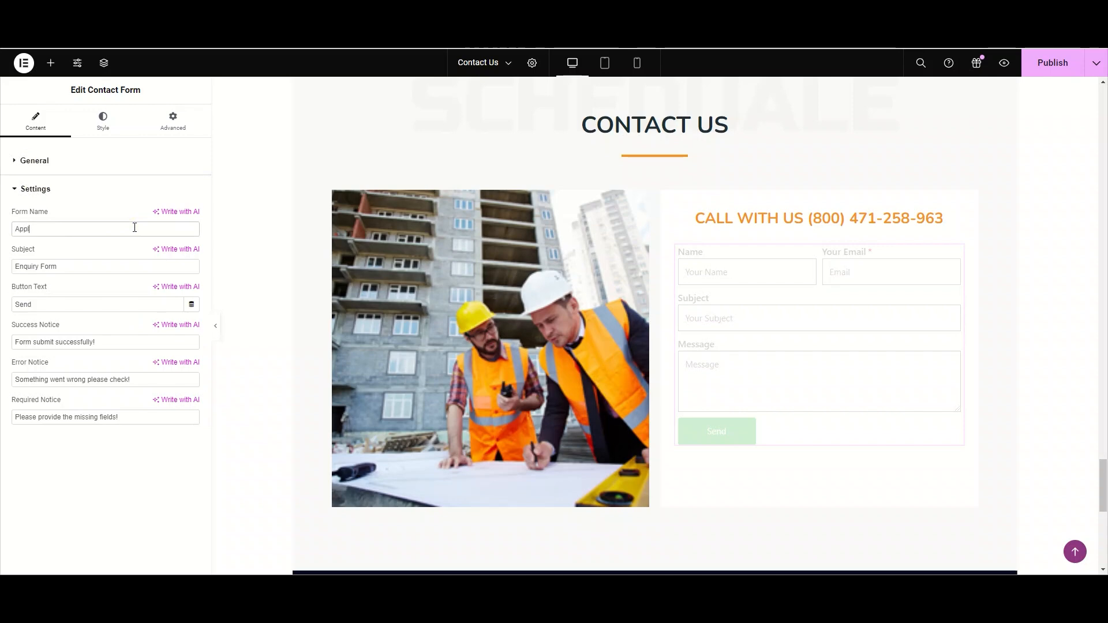
type("icatipn Form")
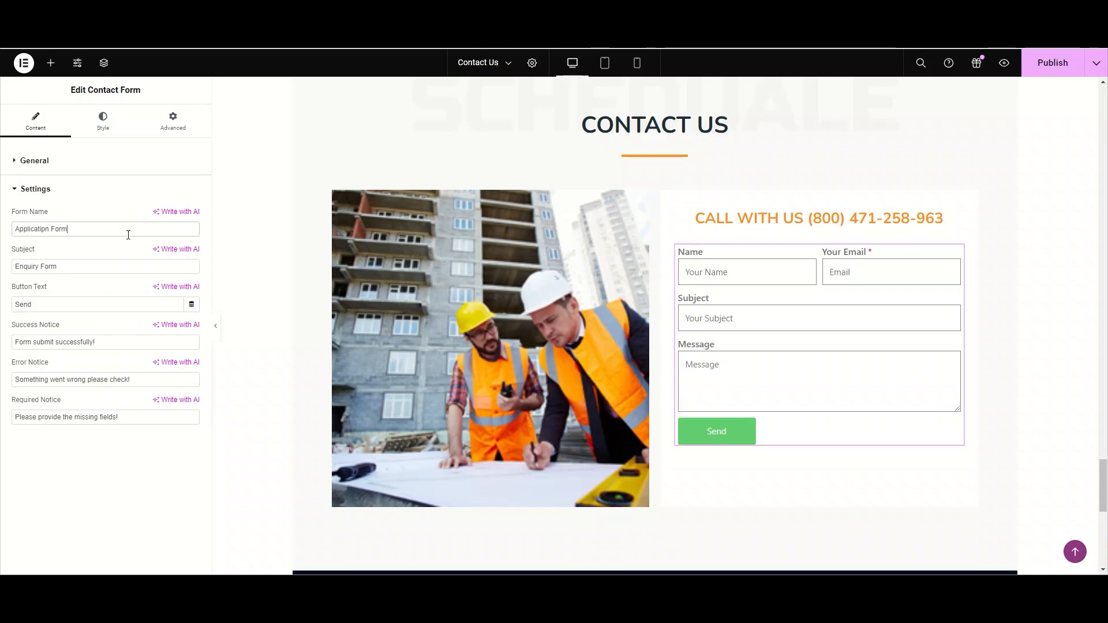
left_click(49, 229)
key("BackSpace")
key("BackSpace")
type("on")
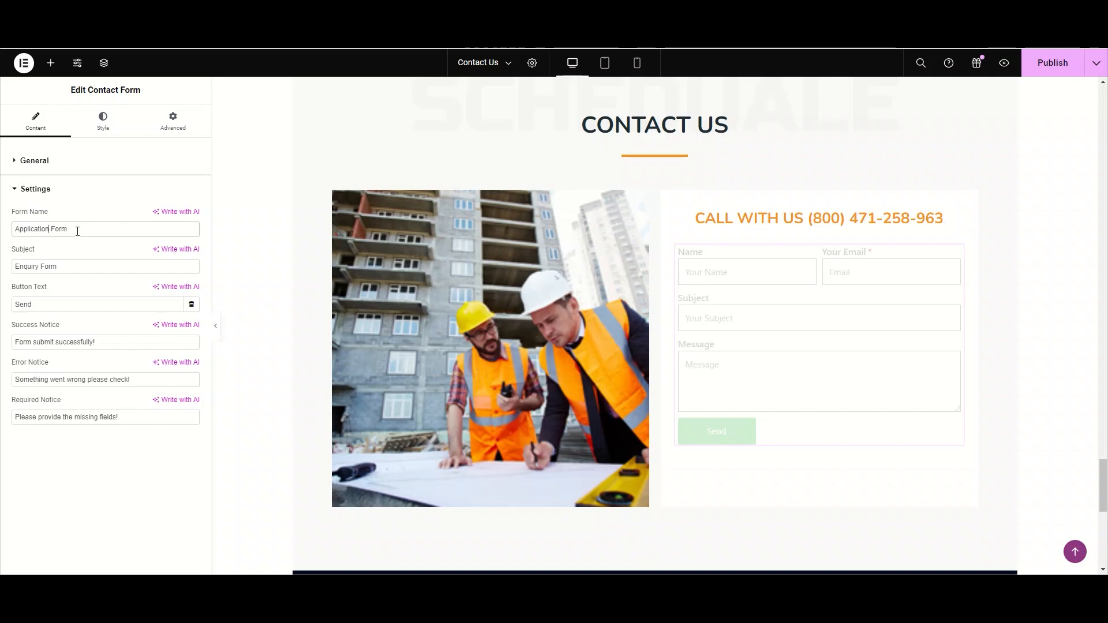
- Rename the form to "Request Form"
left_click(77, 231)
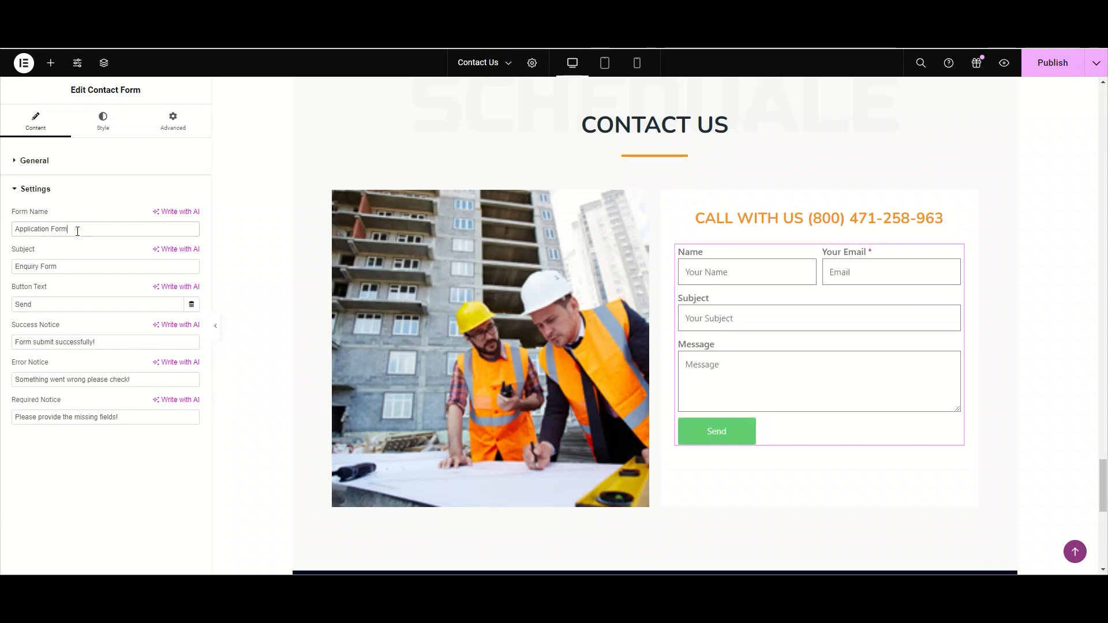
triple_click(78, 231)
type("Reqy")
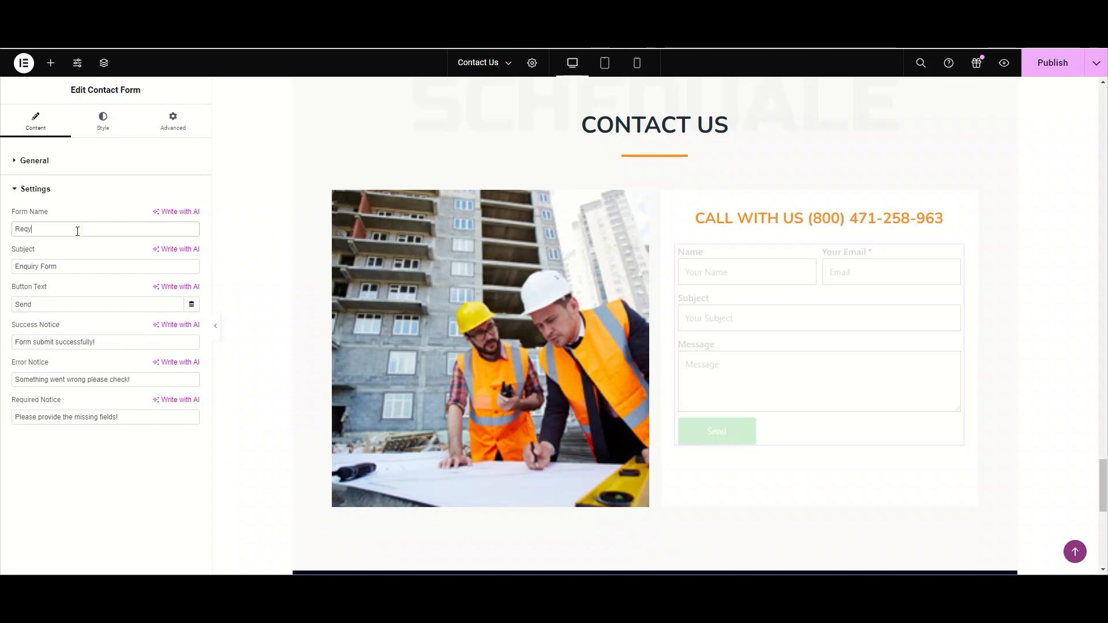
key("BackSpace")
type("uest Form")
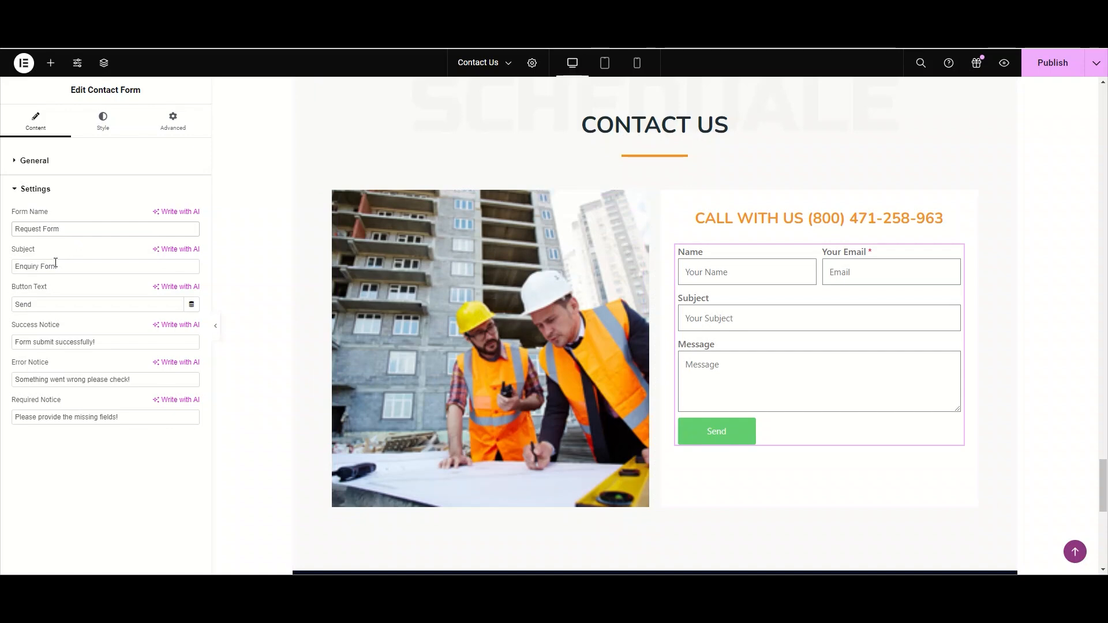
- Set the form's success notice to "Form submit succesfully !"
left_click(82, 265)
triple_click(81, 267)
left_click(81, 266)
double_click(57, 307)
left_click(109, 341)
triple_click(109, 341)
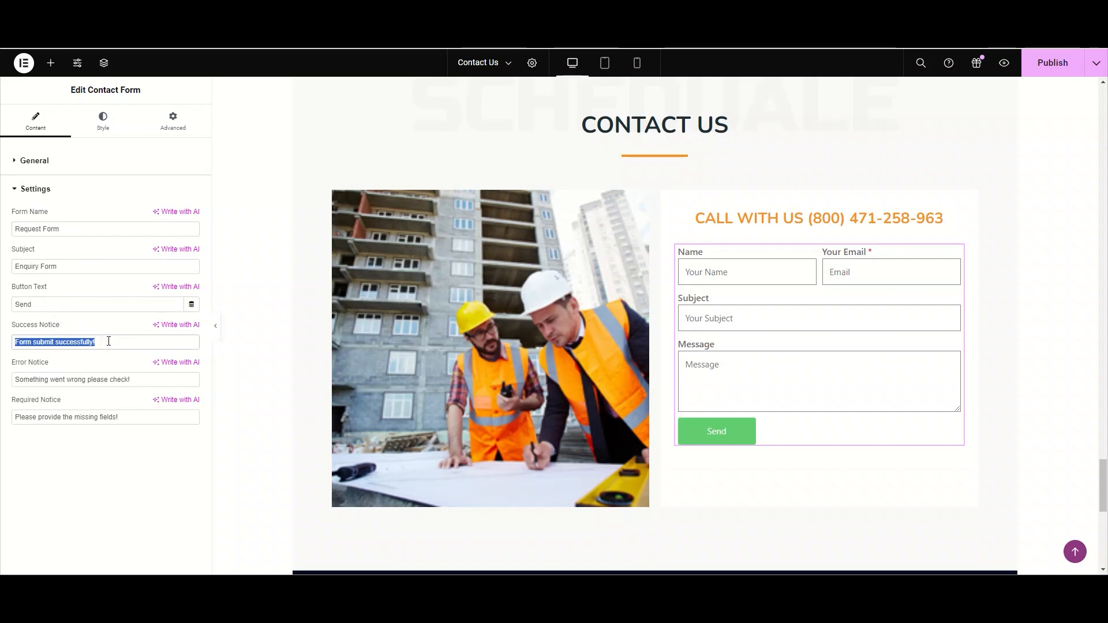
type("success")
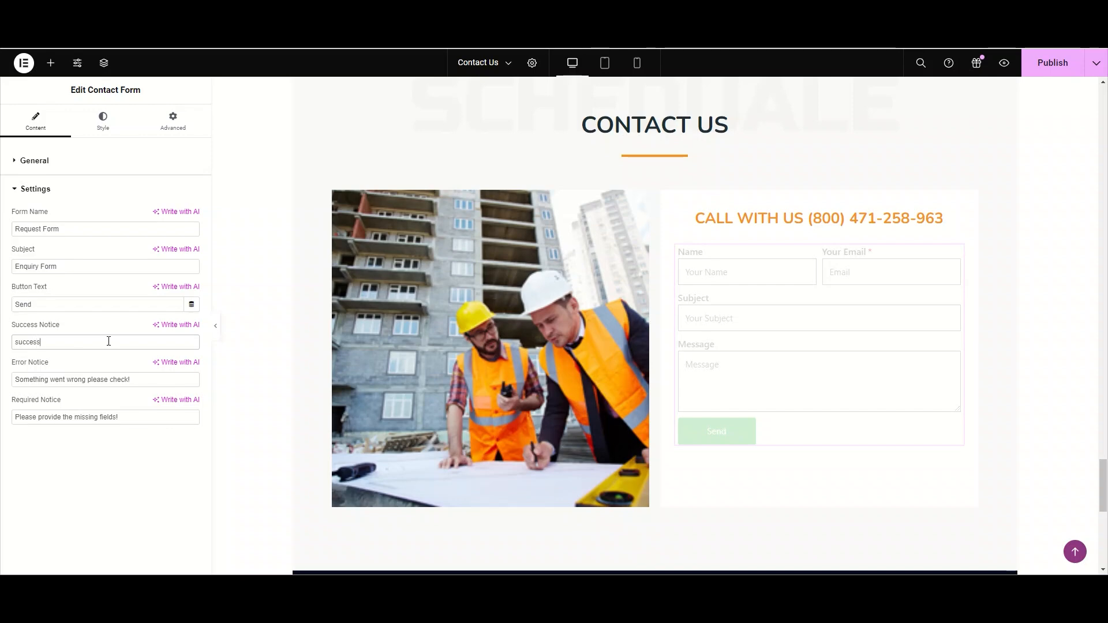
key("BackSpace")
key("BackSpace")
key("BackSpace")
key("BackSpace")
key("BackSpace")
type("form submit")
key("BackSpace")
key("BackSpace")
key("BackSpace")
key("BackSpace")
key("BackSpace")
key("BackSpace")
key("BackSpace")
key("BackSpace")
key("BackSpace")
key("BackSpace")
key("BackSpace")
type("Form Submit")
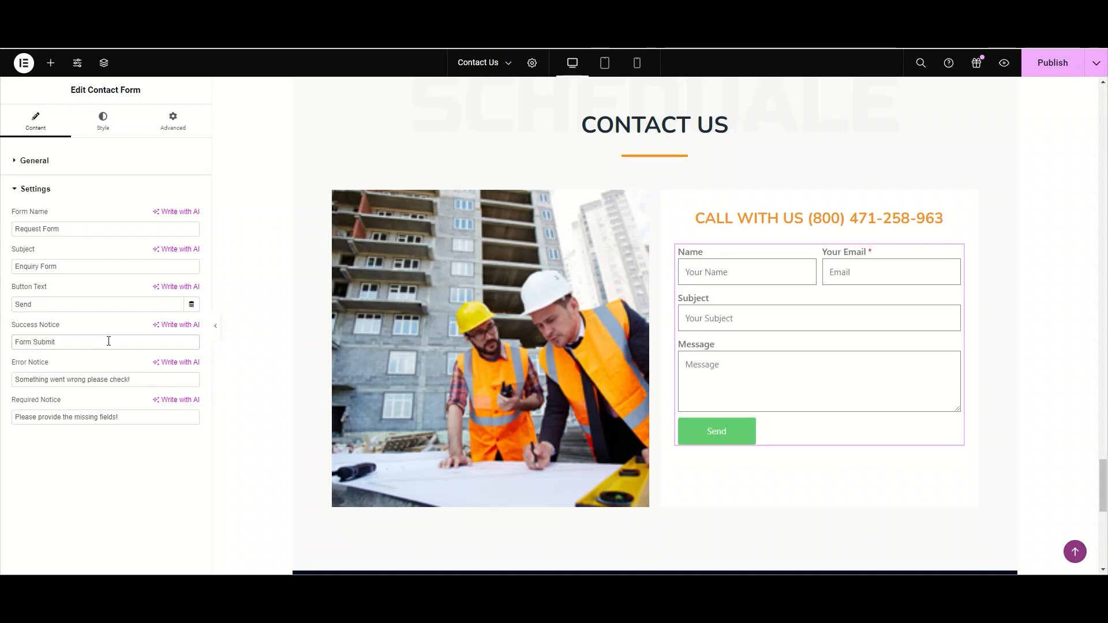
type(" Succesfu")
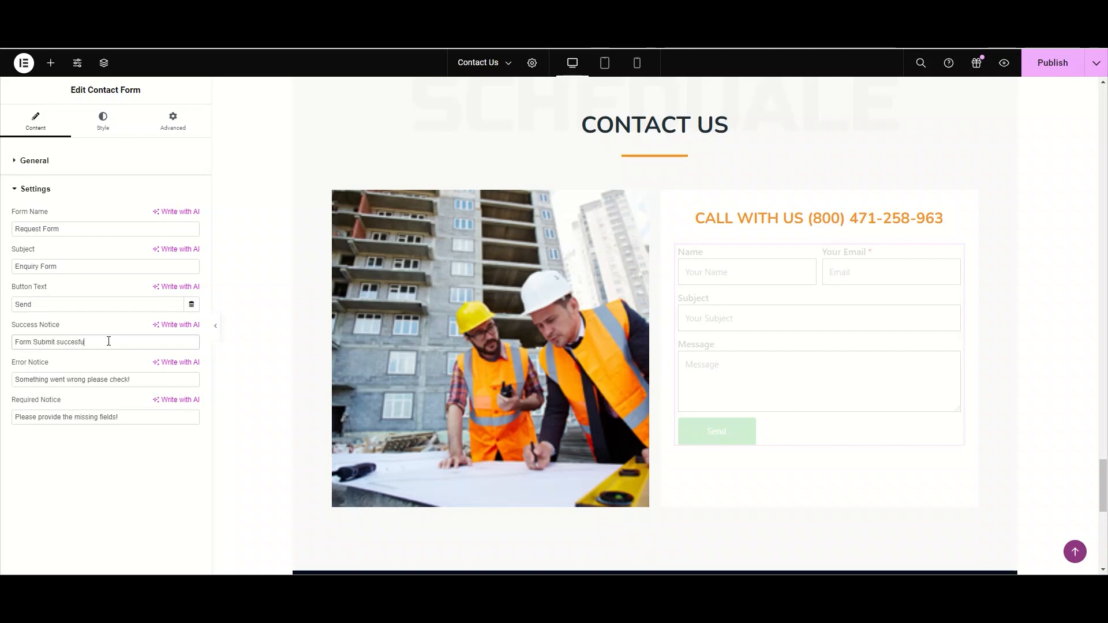
type("lly")
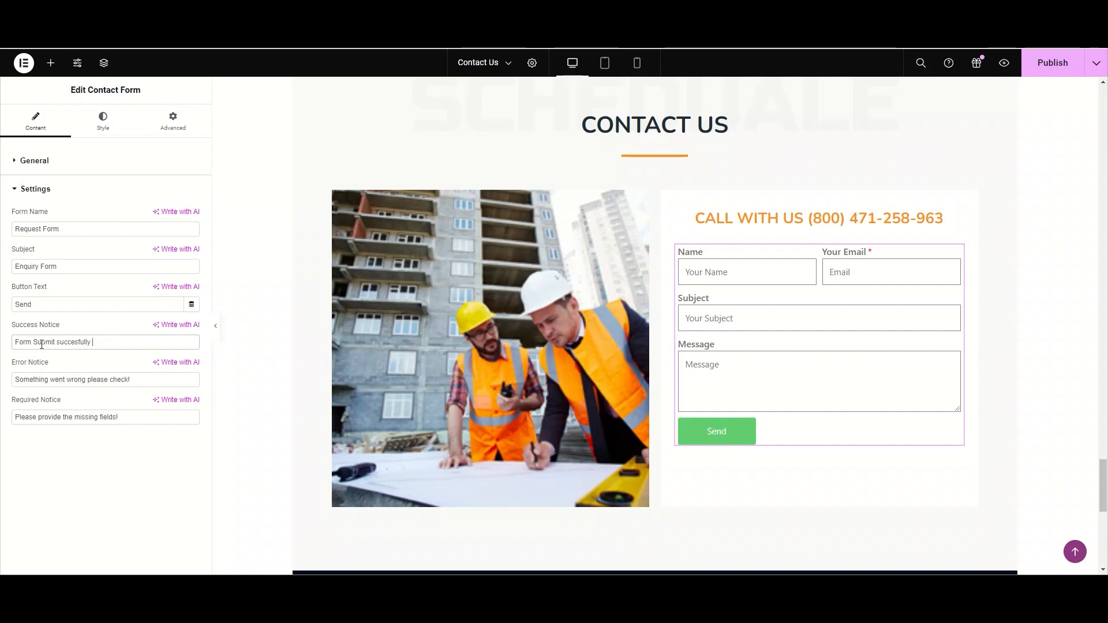
key("BackSpace")
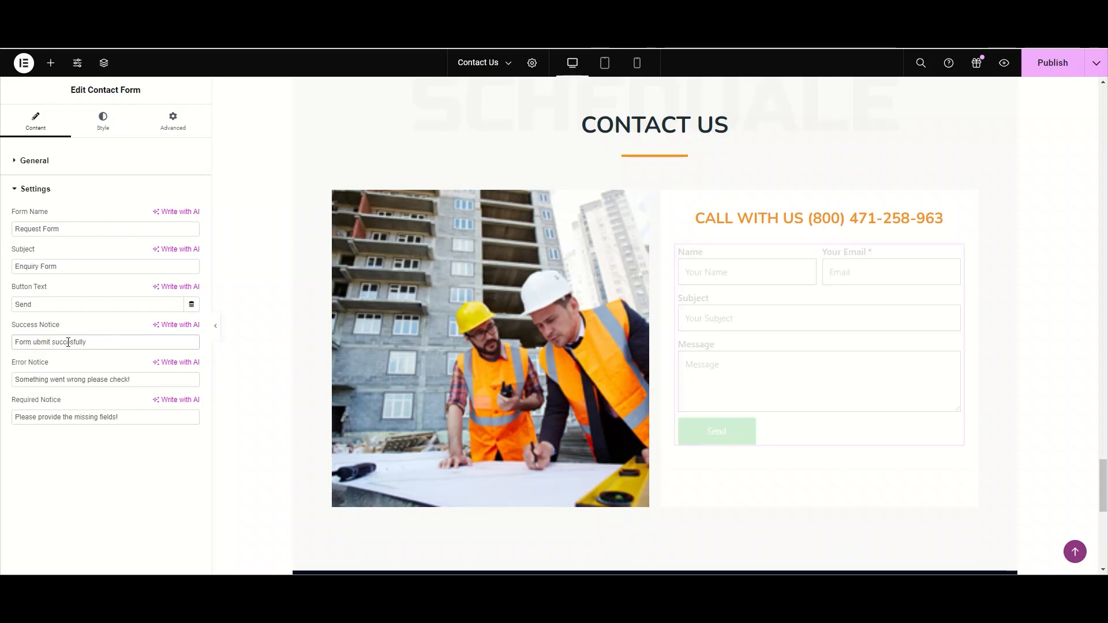
type("s")
left_click(115, 339)
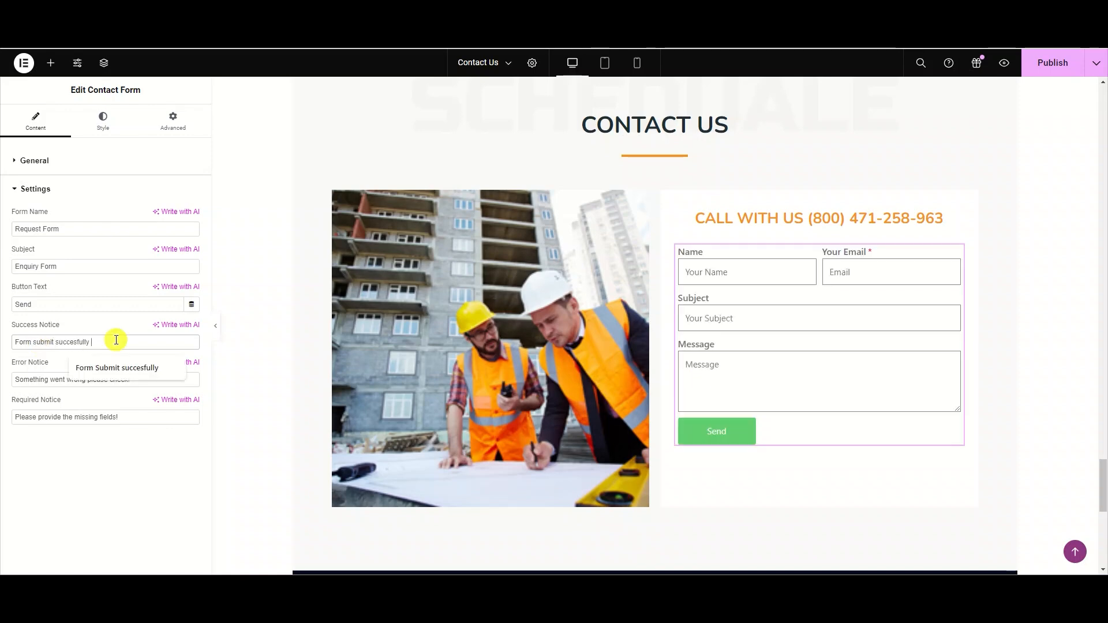
type("!")
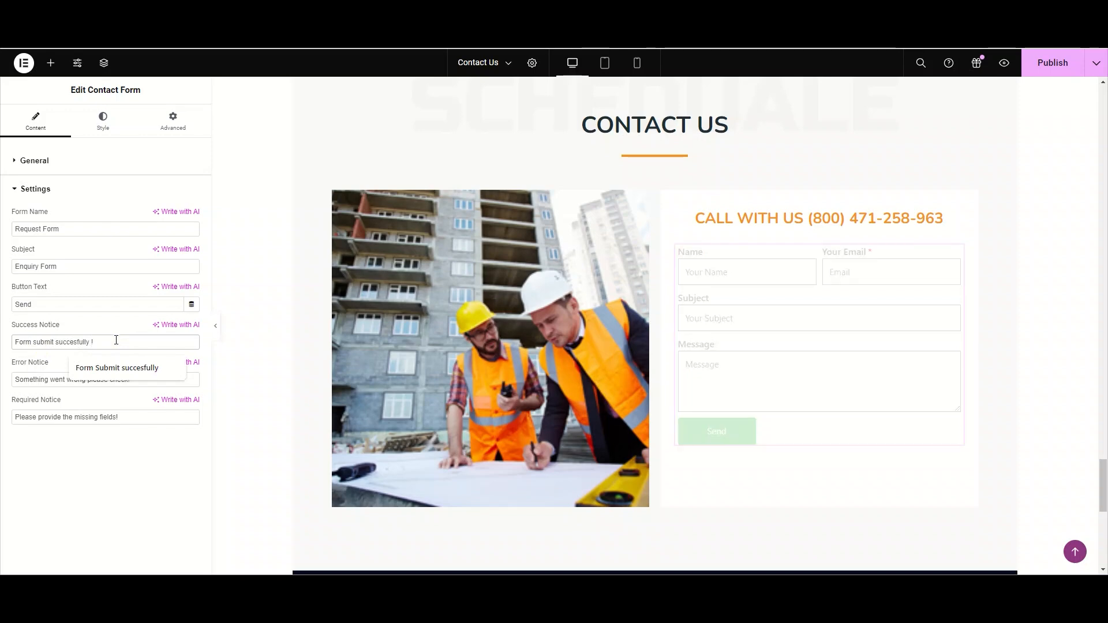
left_click(178, 369)
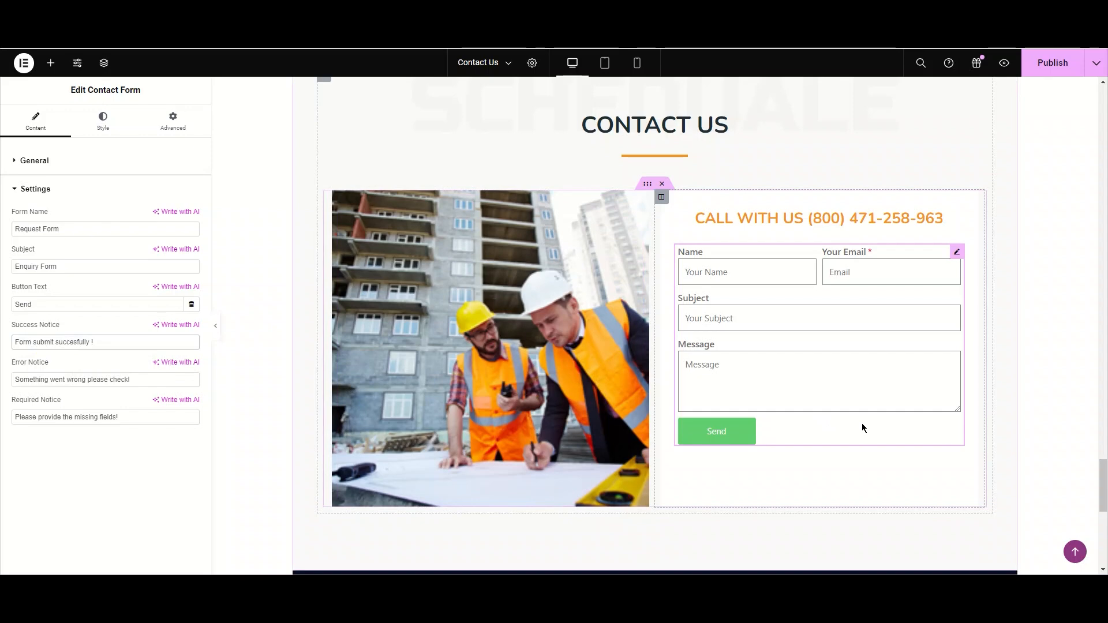
- Test the form by entering a sample name, e-mail, subject "xyx" and message "xyz" and submitting it
left_click(747, 273)
type("fatiam")
key("BackSpace")
key("BackSpace")
type("ma")
left_click(924, 281)
type("none@none")
left_click(872, 312)
type("xyx")
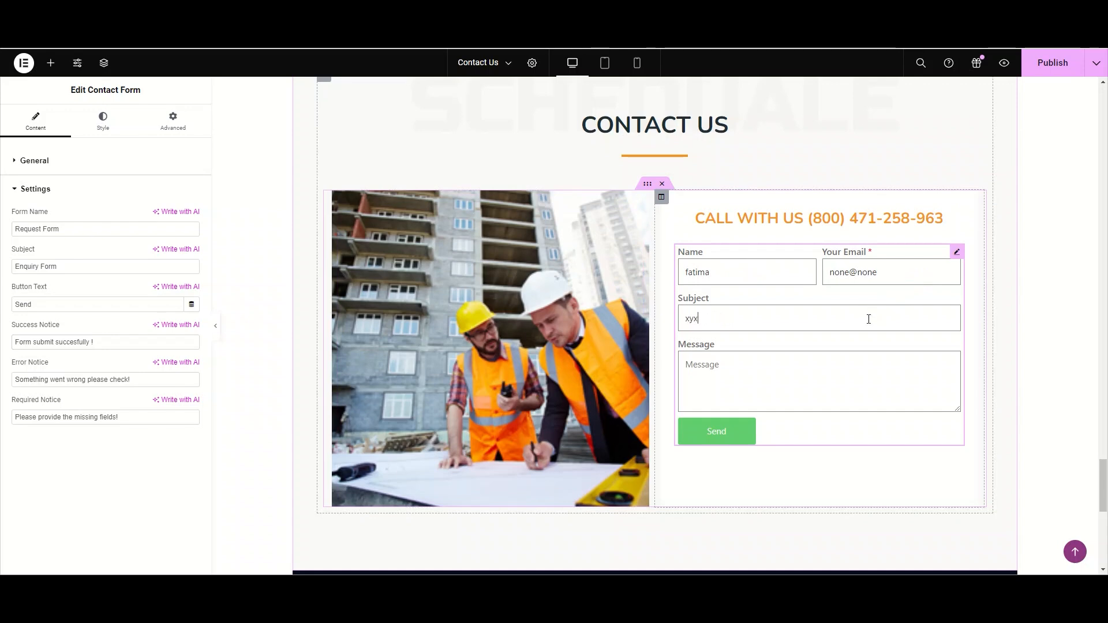
left_click(843, 362)
type("xyz")
left_click(740, 426)
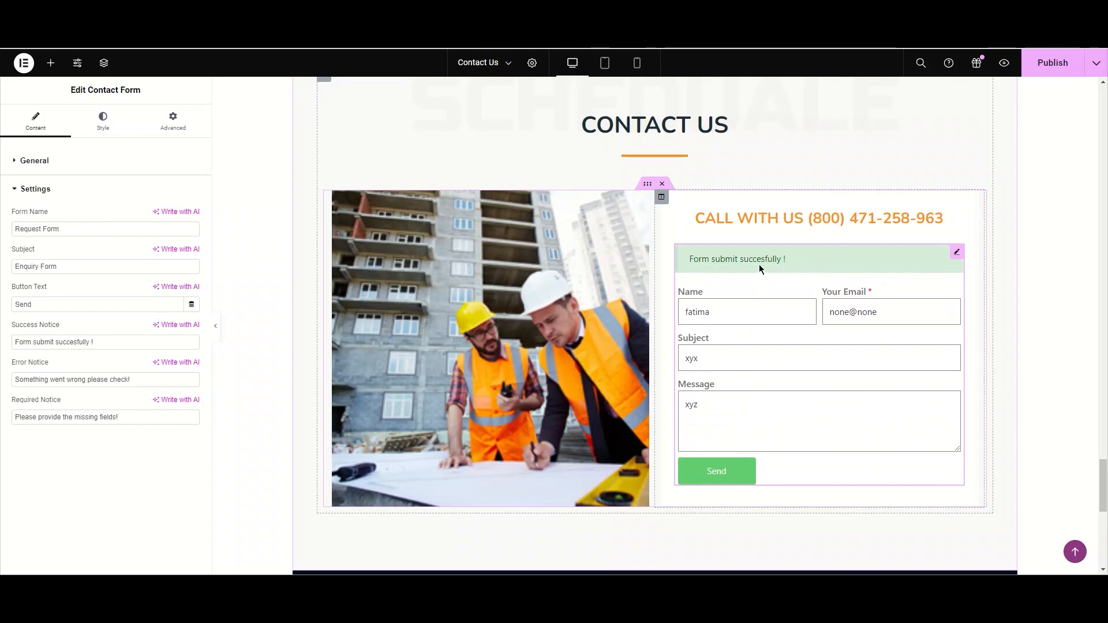
- Clear the test entries from the preview form's name, e-mail, subject and message fields
double_click(776, 321)
key("BackSpace")
triple_click(936, 312)
key("BackSpace")
double_click(925, 363)
key("BackSpace")
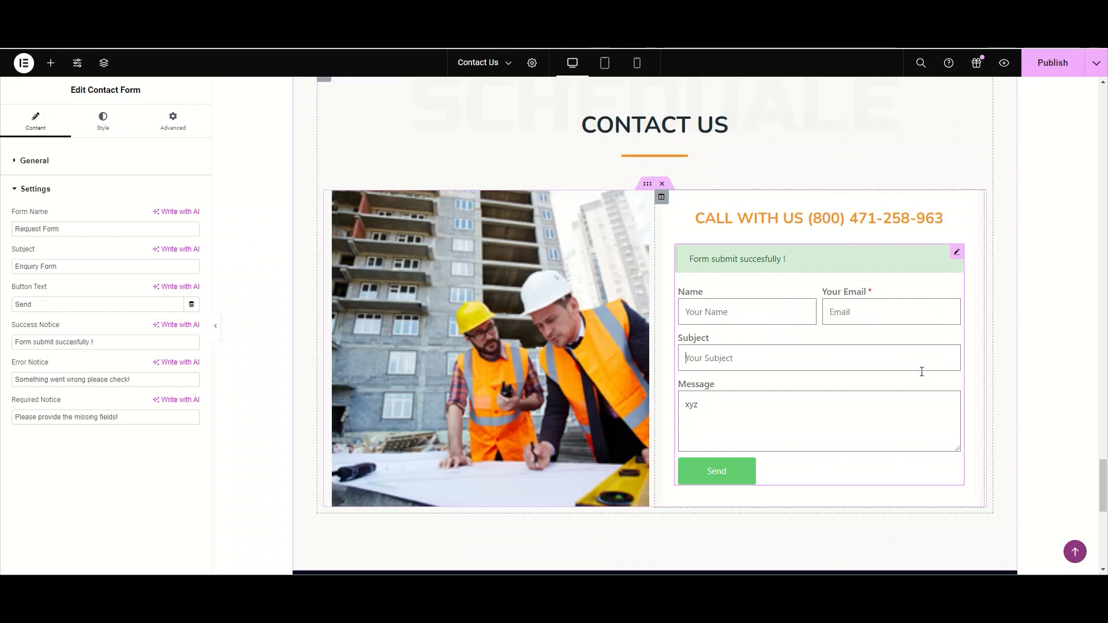
double_click(912, 415)
key("BackSpace")
- Set the form's required notice to "Fill the all feilds !"
scroll(902, 434, "down", 1)
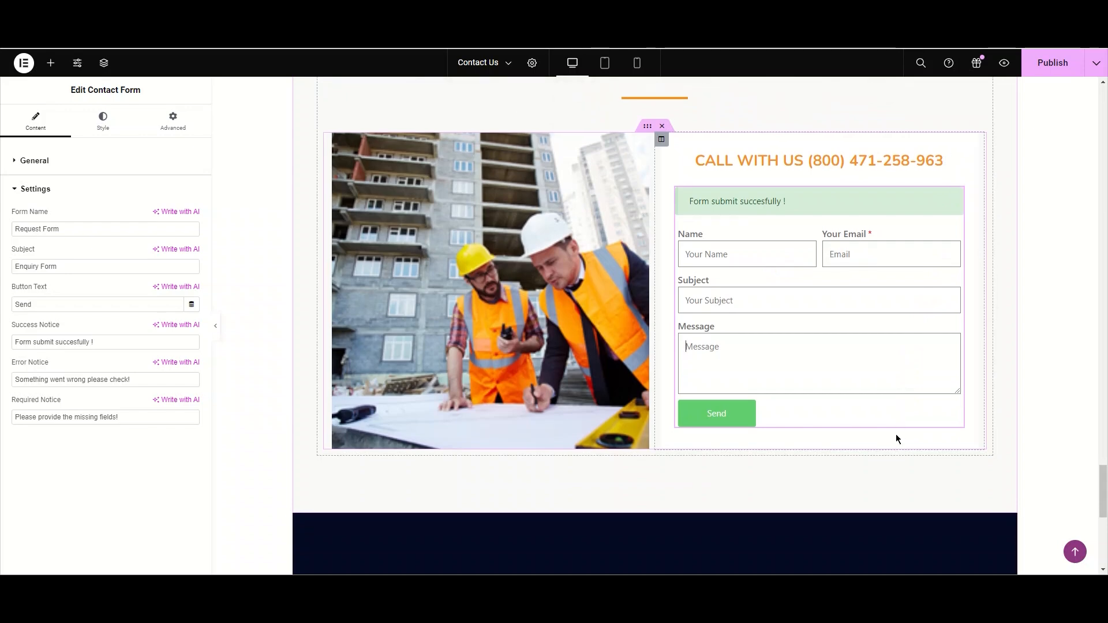
scroll(896, 434, "down", 1)
scroll(896, 434, "down", 1)
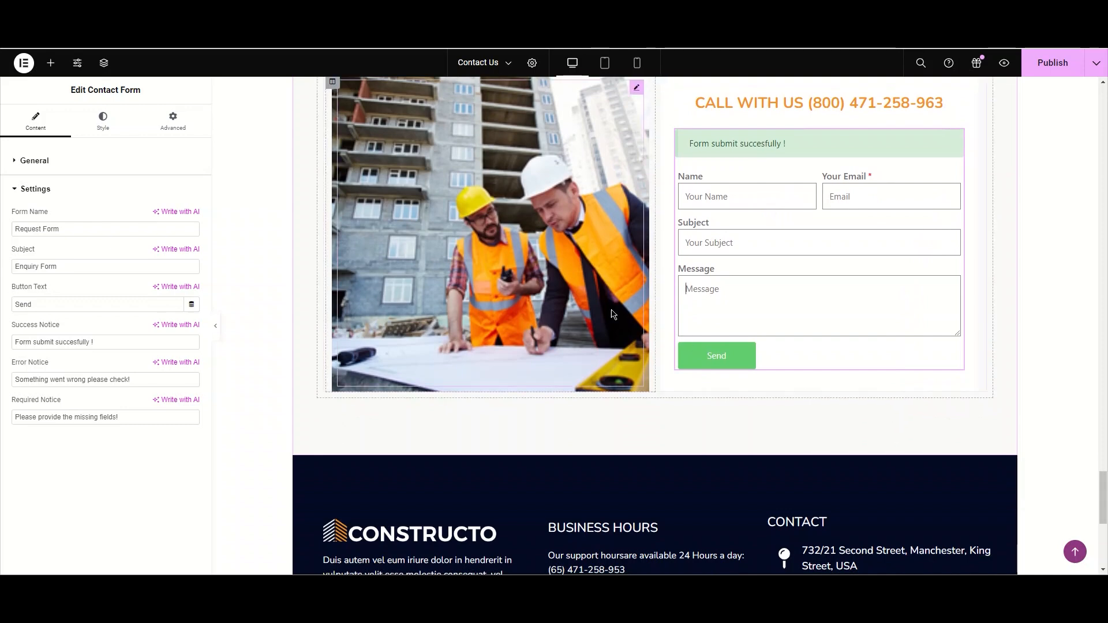
left_click(164, 418)
left_click(157, 420)
left_click(158, 421)
left_click(158, 421)
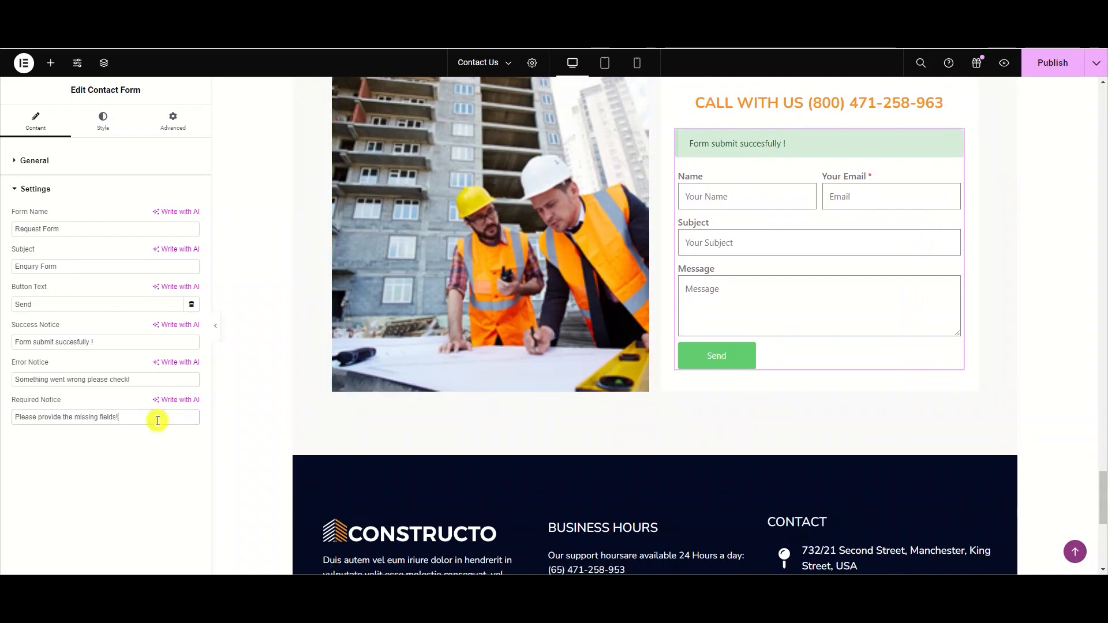
type("asd")
triple_click(157, 421)
key("BackSpace")
type("Should")
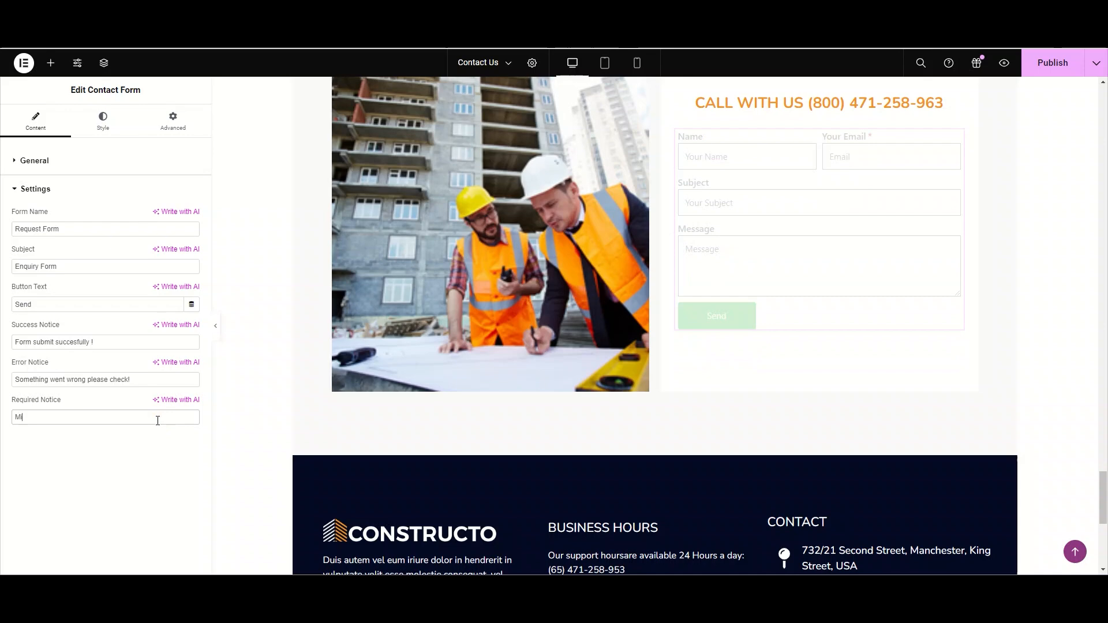
key("BackSpace")
key("BackSpace")
key("BackSpace")
key("BackSpace")
key("BackSpace")
key("BackSpace")
type("Fill the")
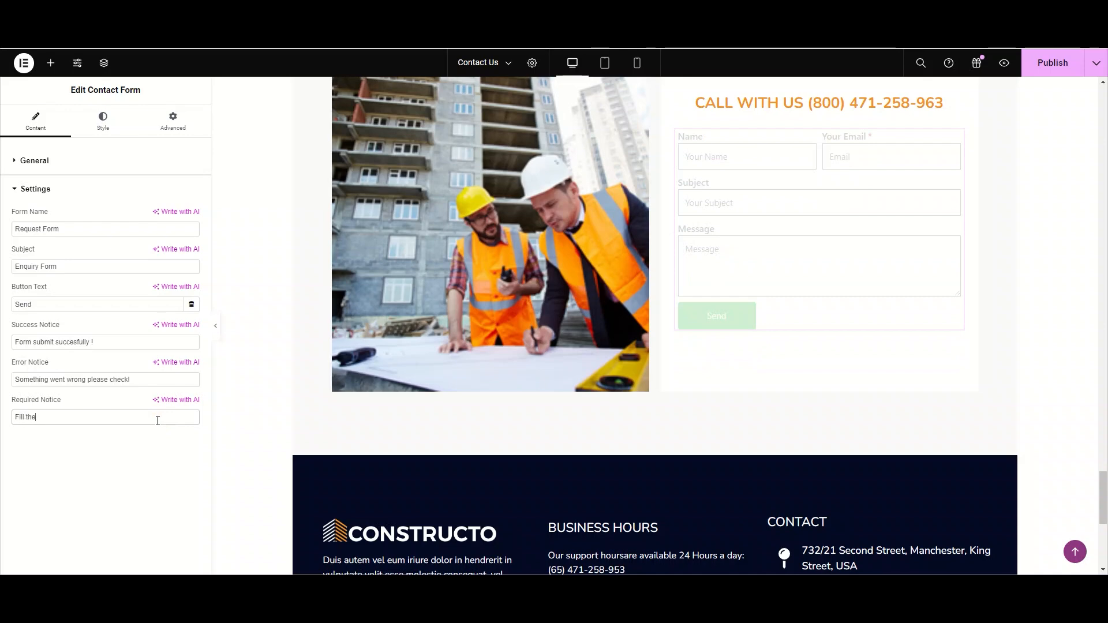
type(" all feilds")
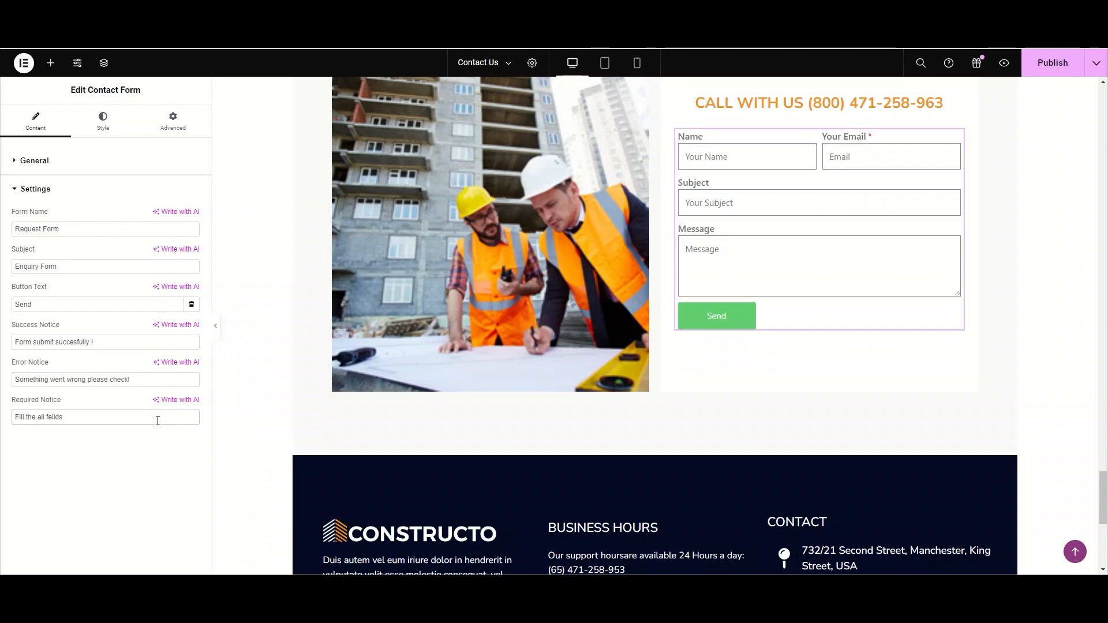
type(" !")
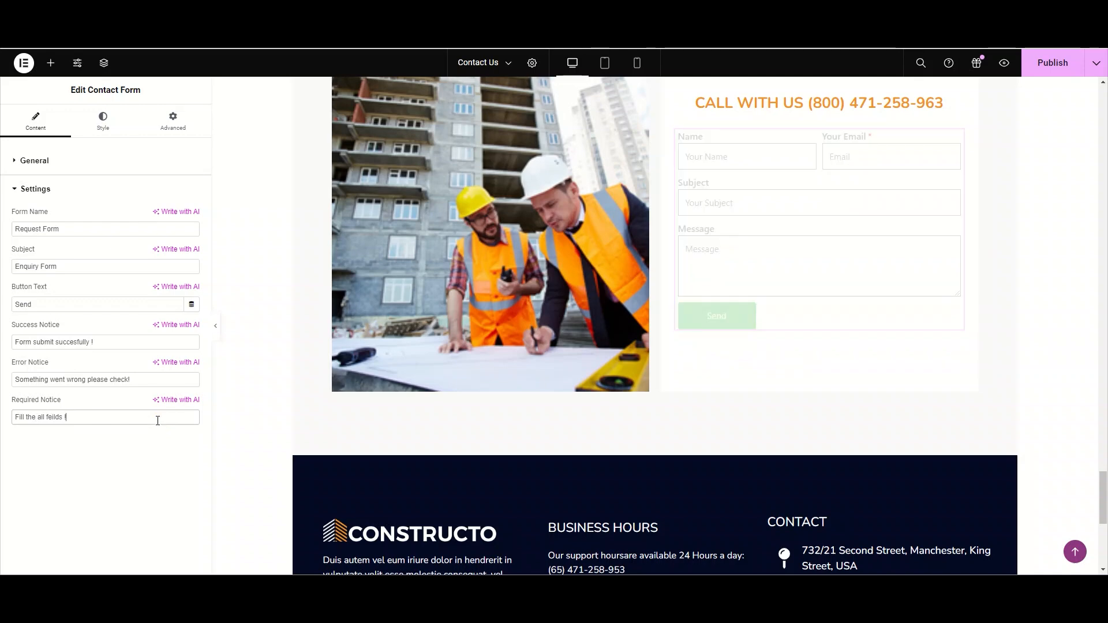
- Test the form's validation by submitting it with the e-mail field empty and then with an invalid e-mail
scroll(464, 371, "up", 1)
left_click(735, 195)
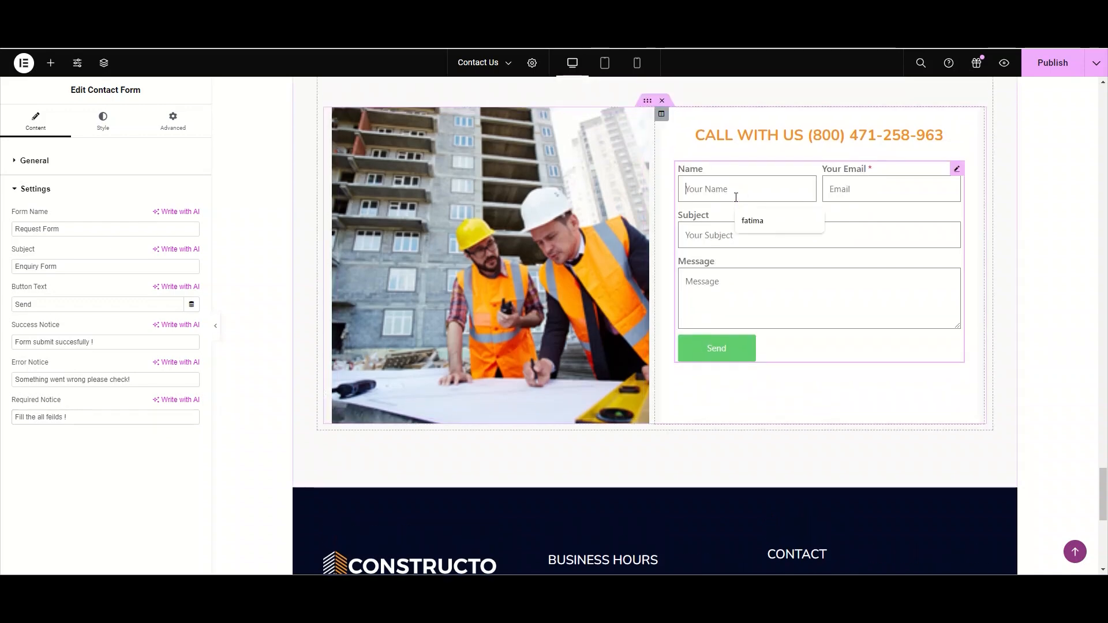
left_click(746, 219)
left_click(739, 242)
left_click(748, 267)
left_click(726, 295)
type("xyx")
left_click(729, 358)
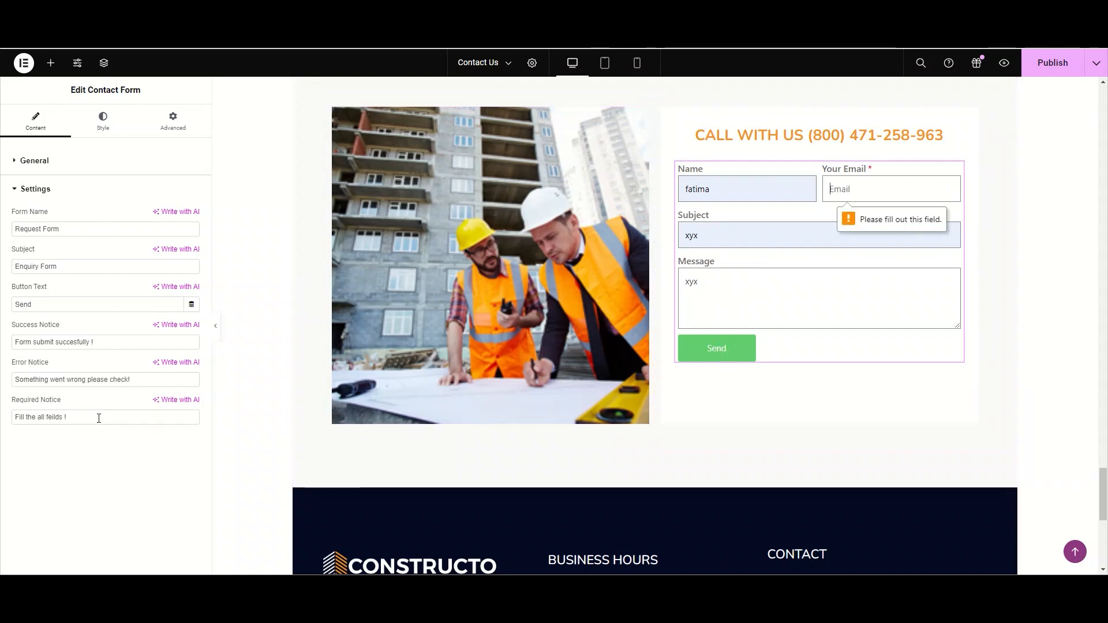
left_click(866, 189)
type("y")
left_click(744, 350)
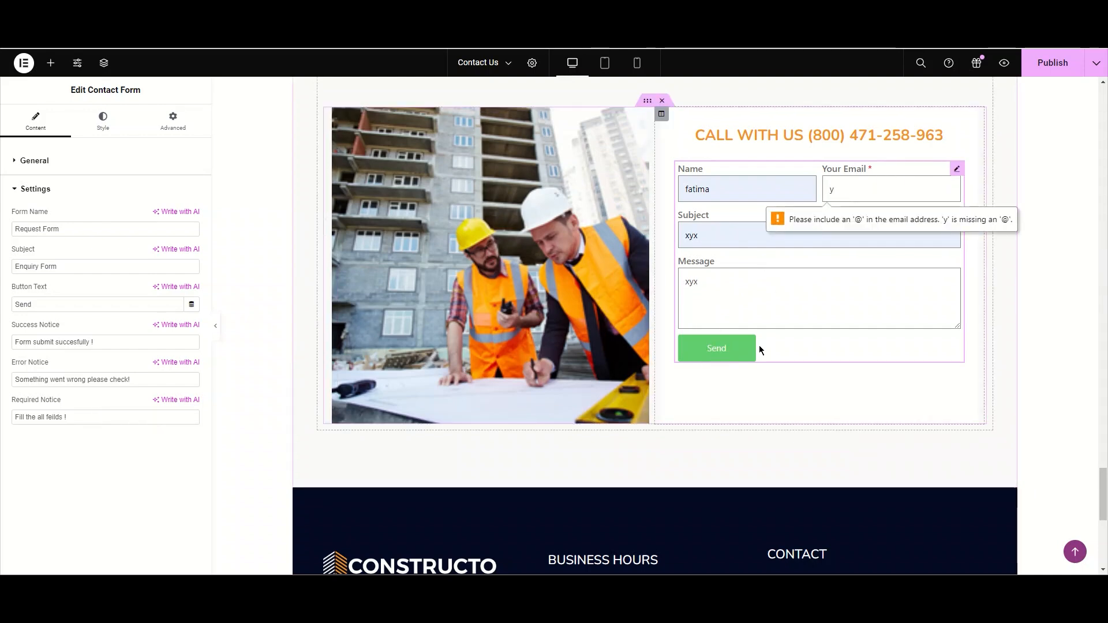
- Set the form's required notice to "Please provide the missing fields !!"
triple_click(156, 418)
key("BackSpace")
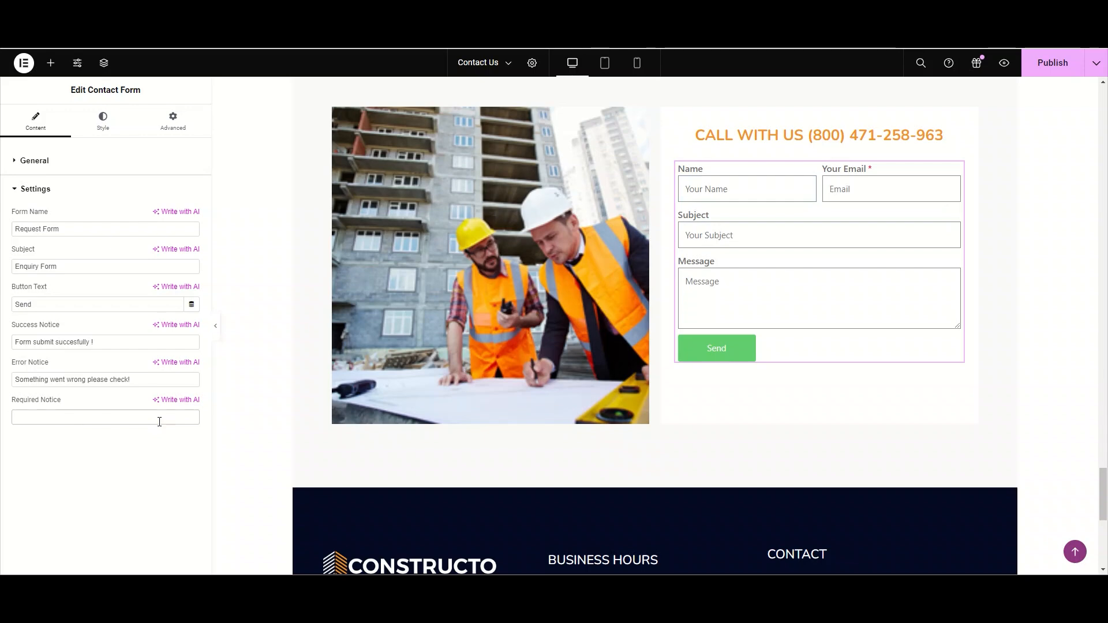
type("Please provide")
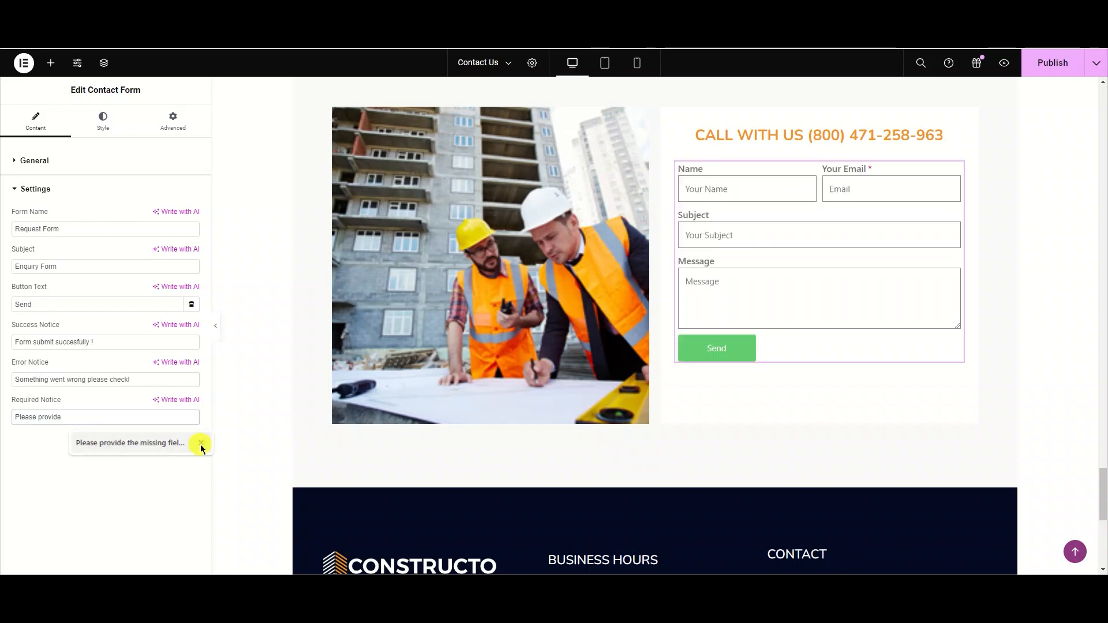
left_click(201, 444)
type("the missing fields")
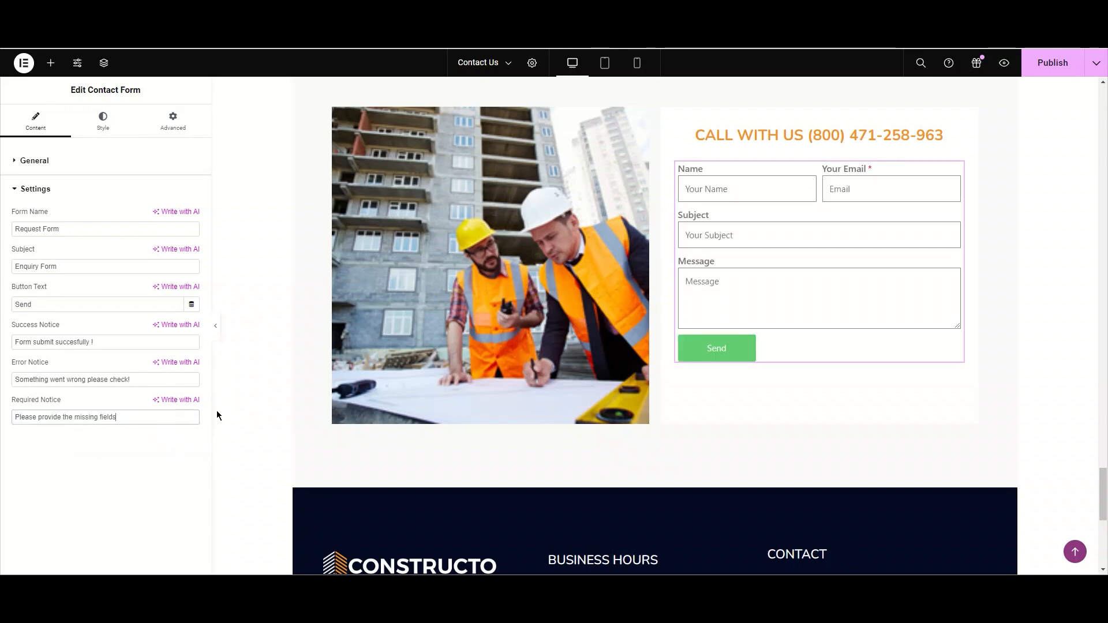
type(" !!")
- Widen the form's columns gap to about 35 and rows gap to about 46 in its style settings
left_click(74, 183)
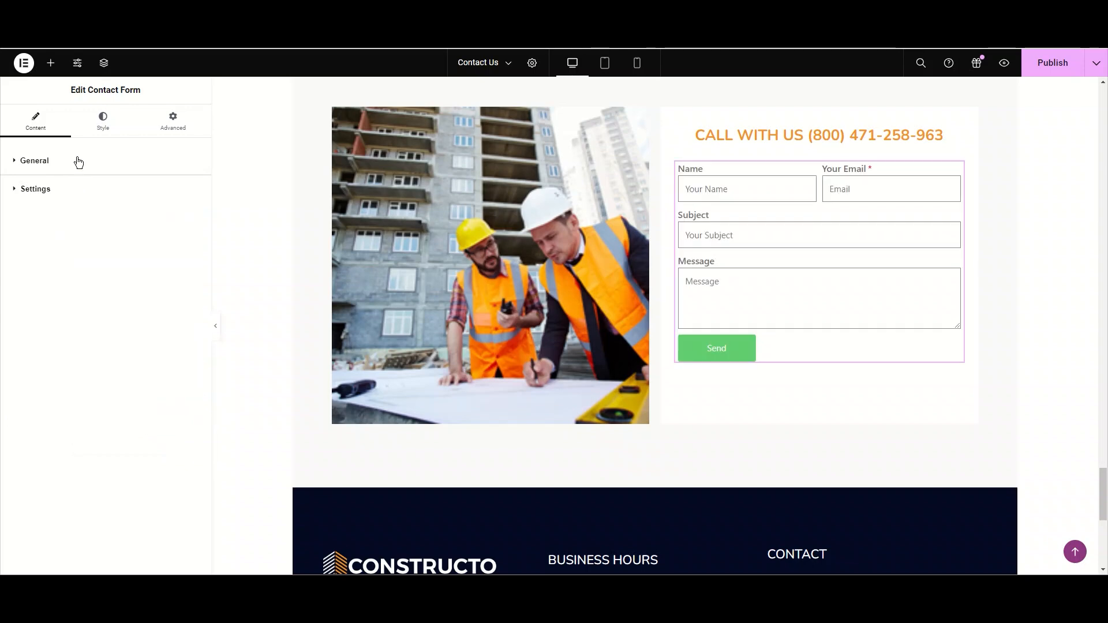
left_click(96, 136)
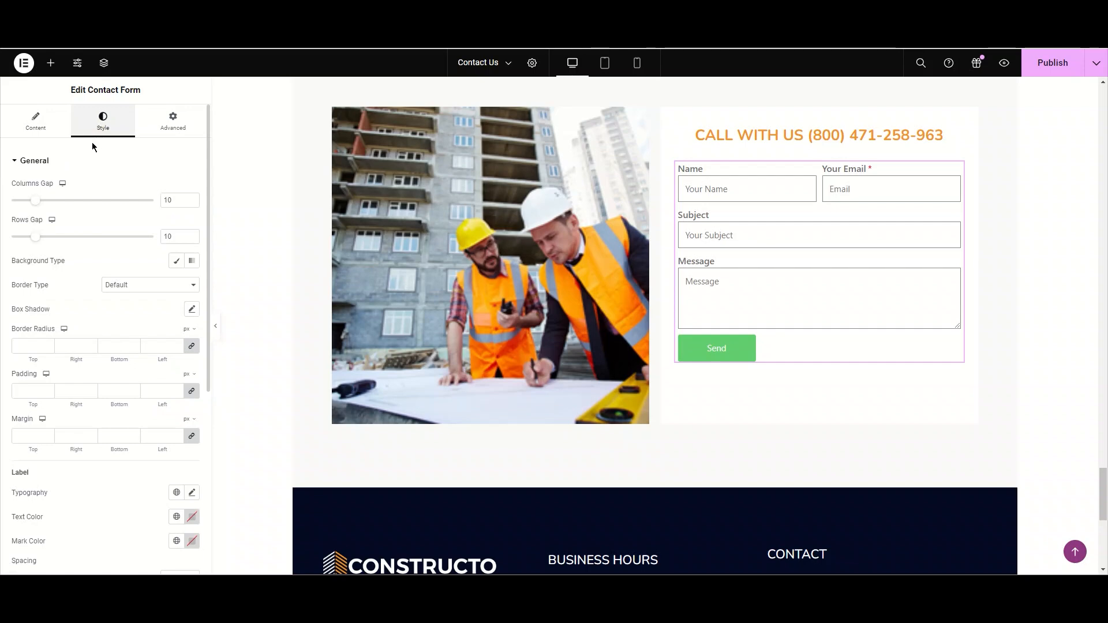
left_click(34, 202)
left_click_drag(36, 207, 92, 206)
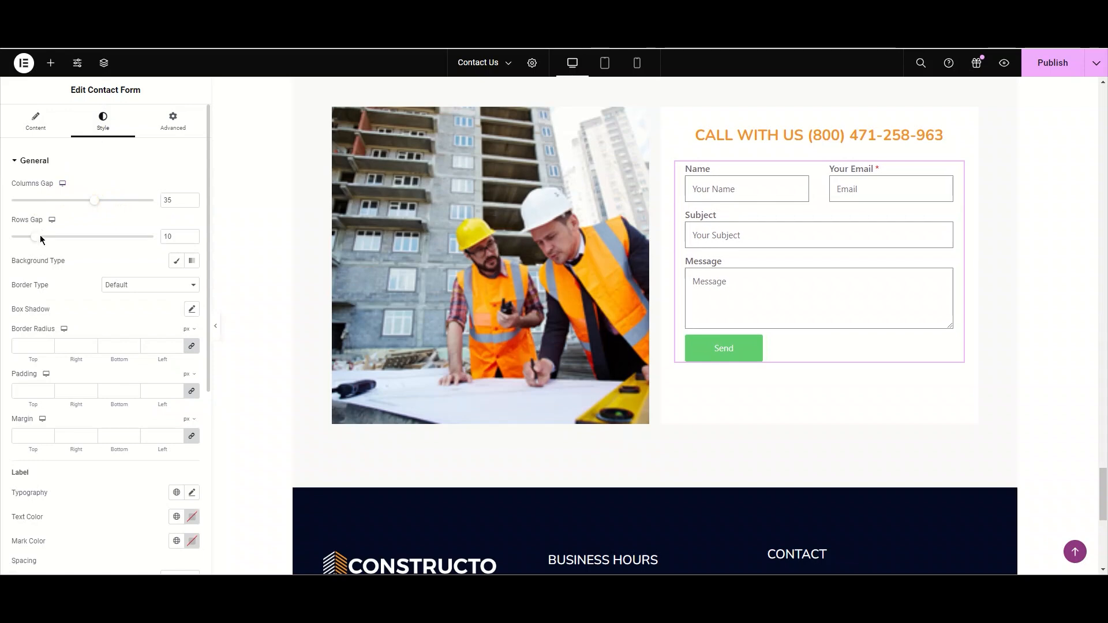
left_click_drag(36, 237, 122, 241)
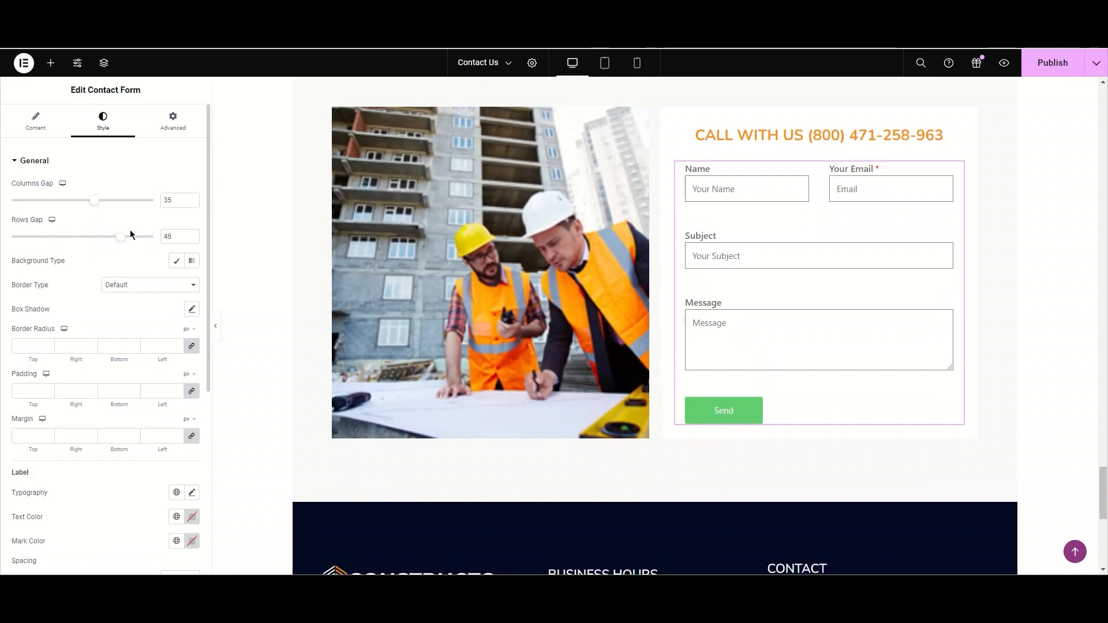
- Set the form's columns gap to 10 and rows gap to 30
double_click(181, 200)
type("1")
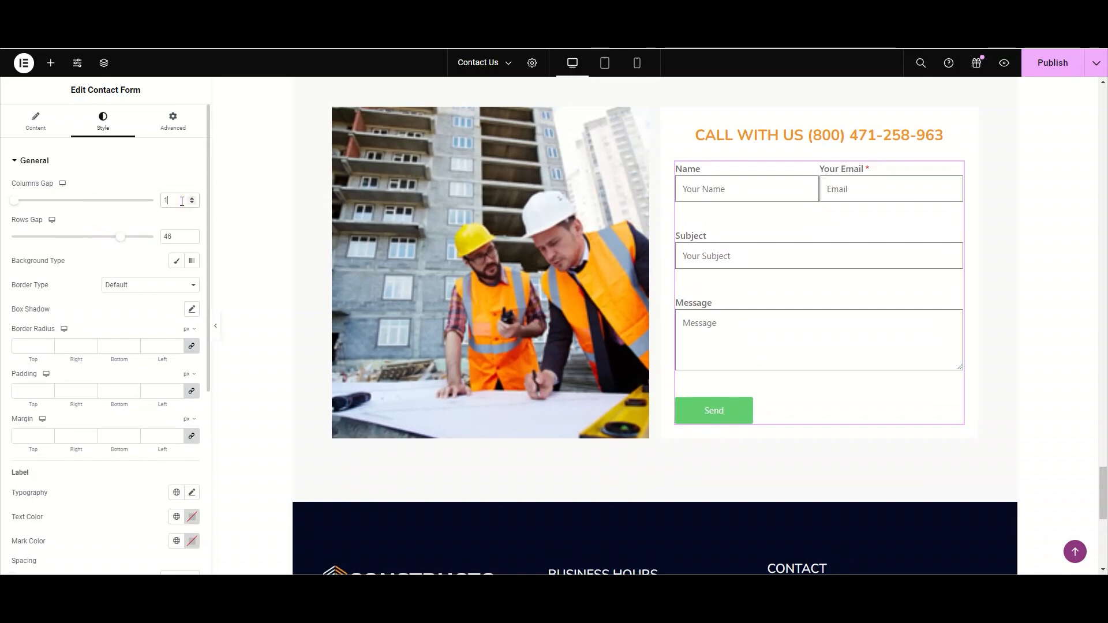
type("0")
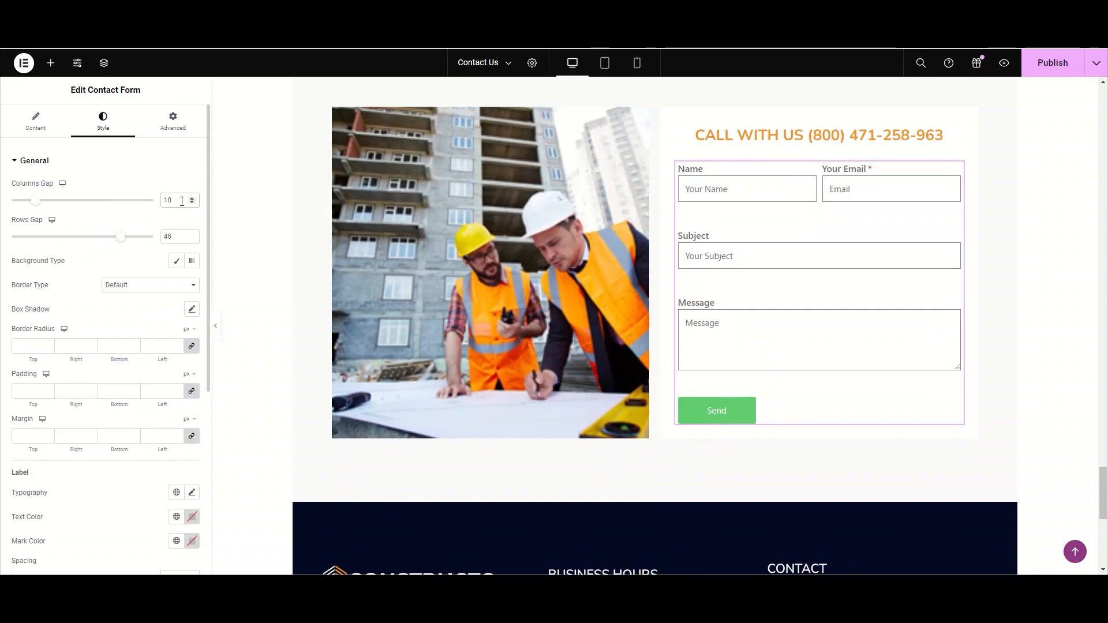
double_click(173, 235)
type("203")
type("0")
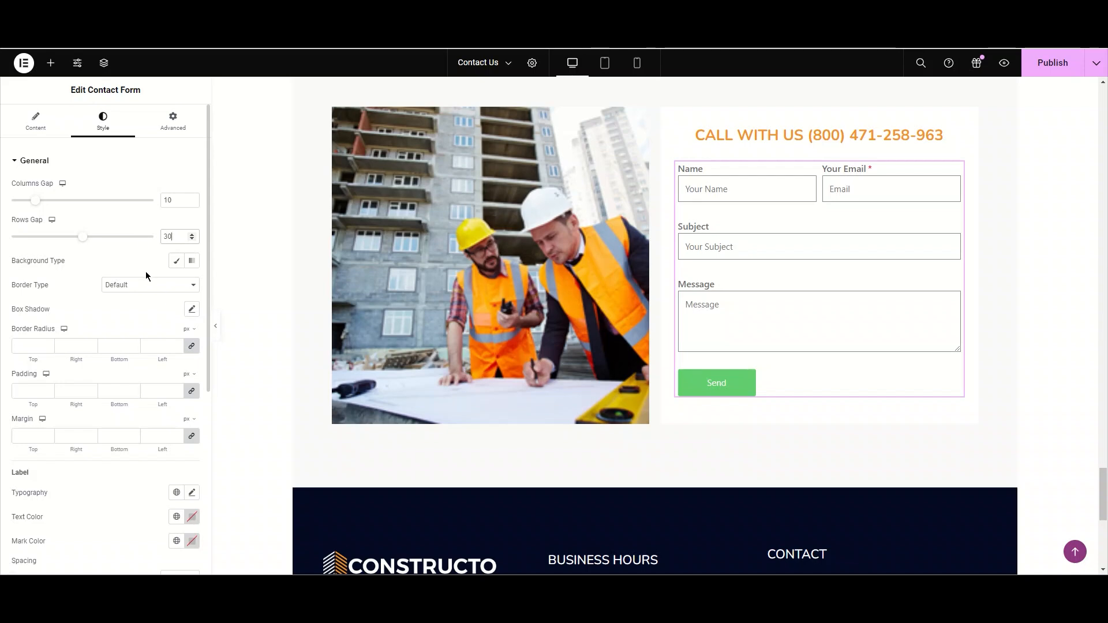
- Give the form a classic background in the light pink colour #FFE1E1
left_click(177, 261)
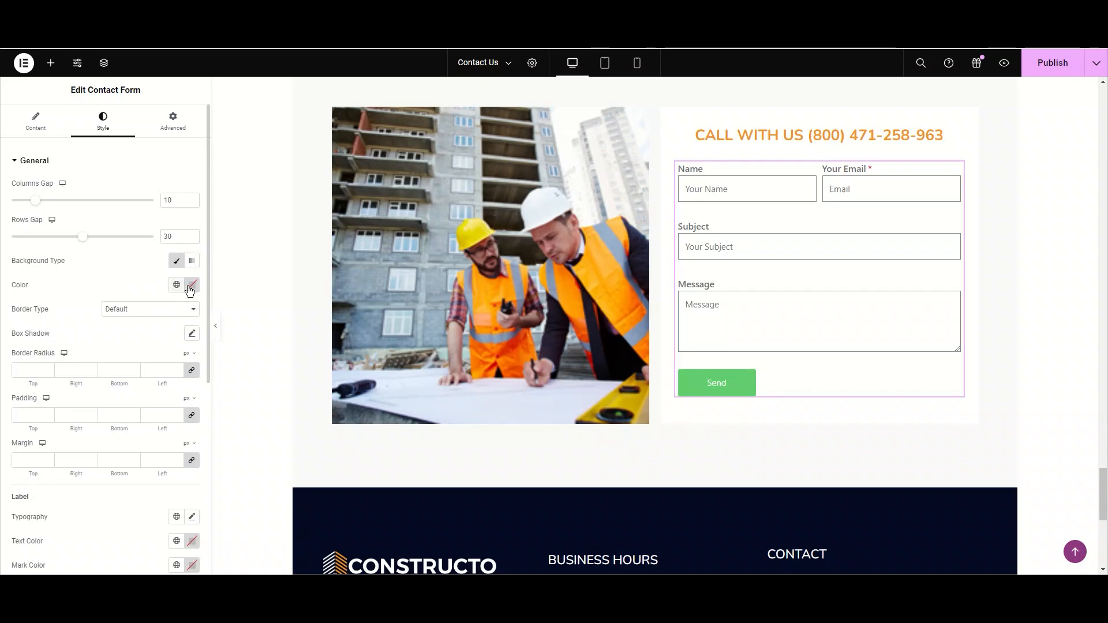
left_click(192, 284)
left_click_drag(178, 342, 141, 325)
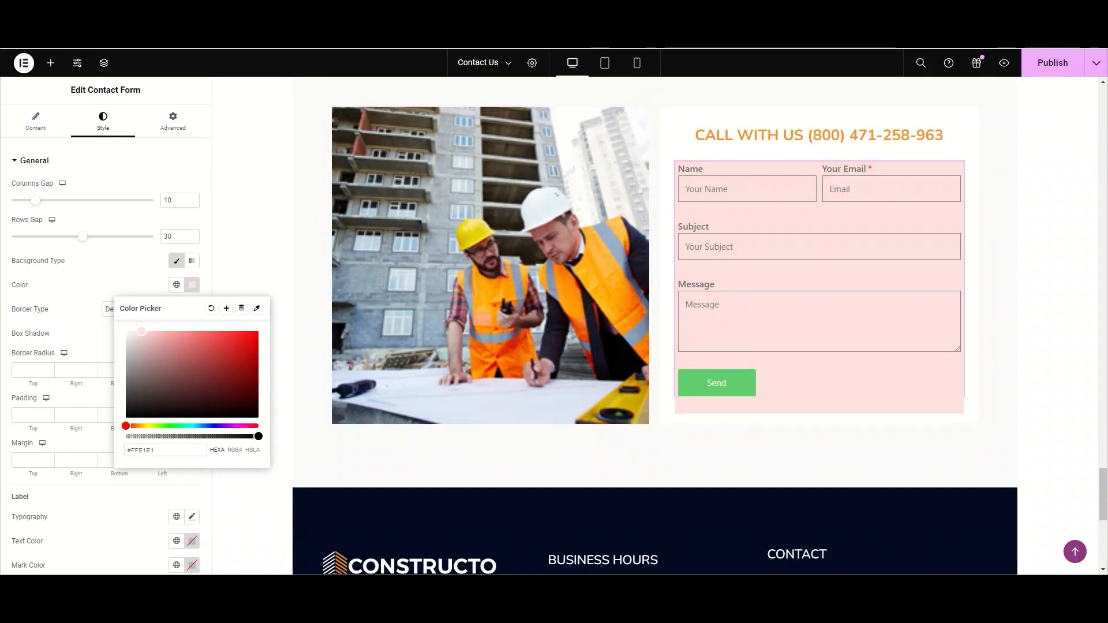
left_click(135, 280)
- Try a gradient form background with a light blue #CBDCF8 second colour, clearing that second colour again
left_click(193, 262)
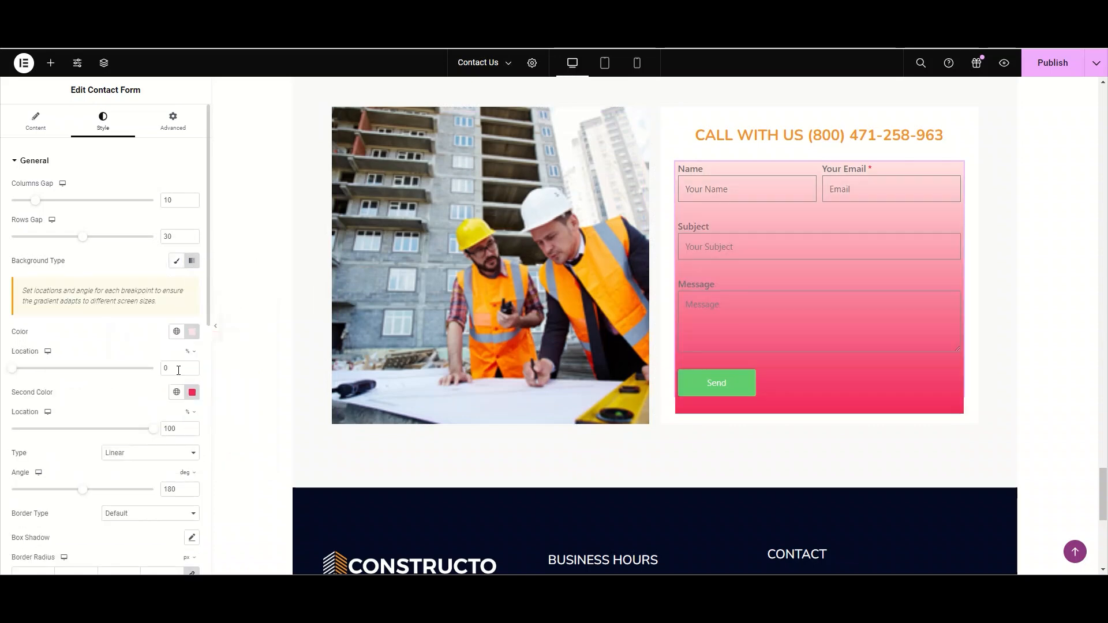
left_click(192, 392)
left_click(223, 318)
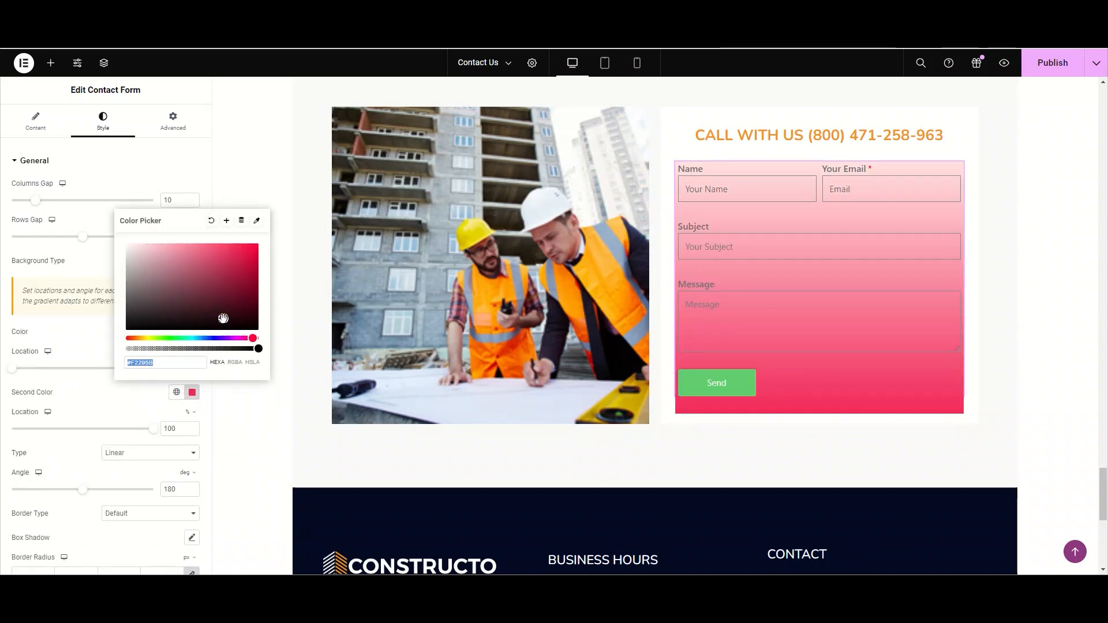
left_click(205, 339)
mouse_move(194, 274)
left_mouse_down()
mouse_move(176, 245)
mouse_move(149, 246)
left_mouse_up()
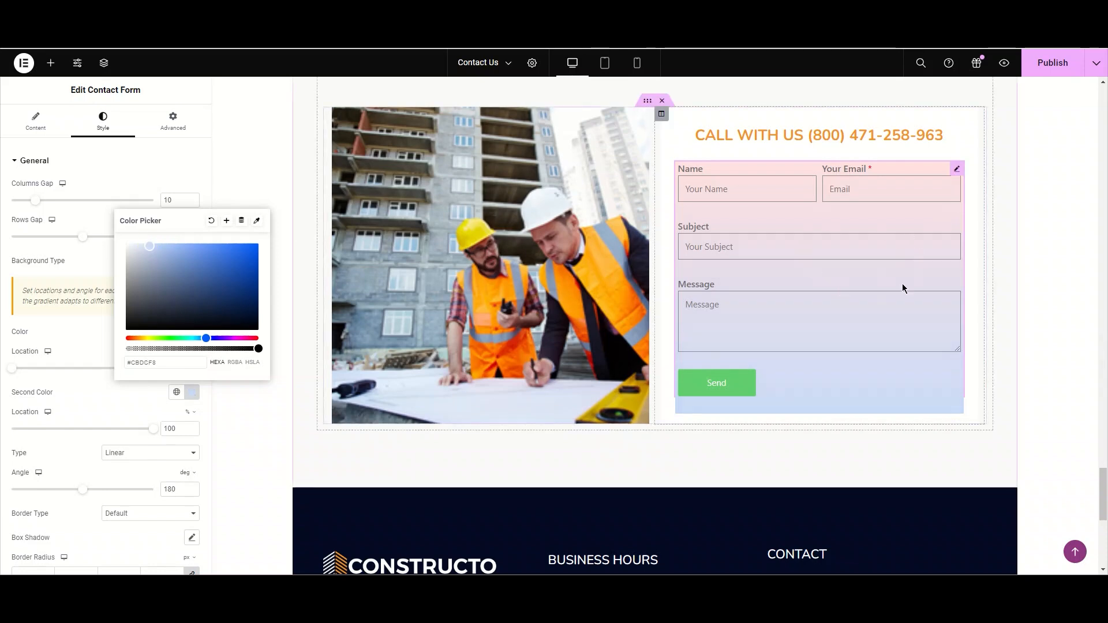
left_click(212, 221)
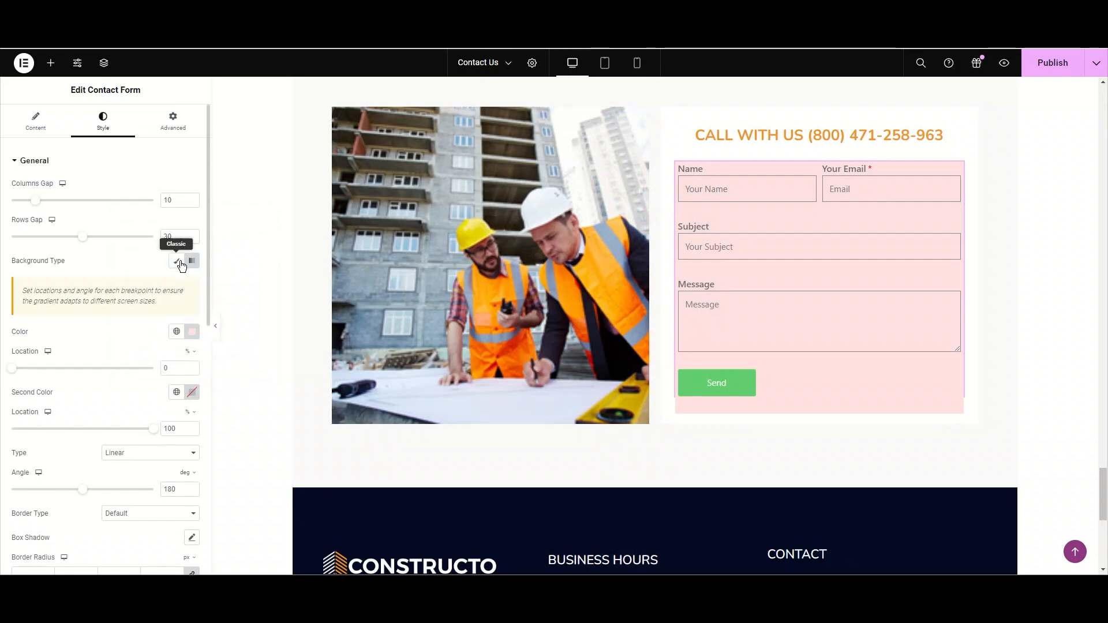
- Switch the form background back to classic and clear its colour
left_click(176, 260)
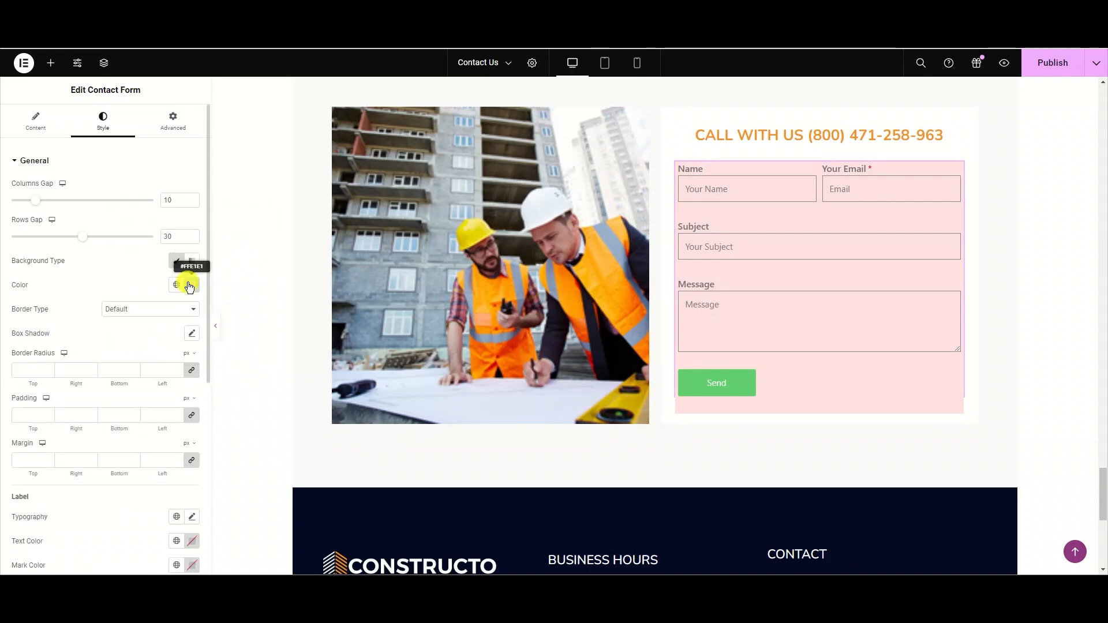
left_click(190, 283)
left_click(212, 308)
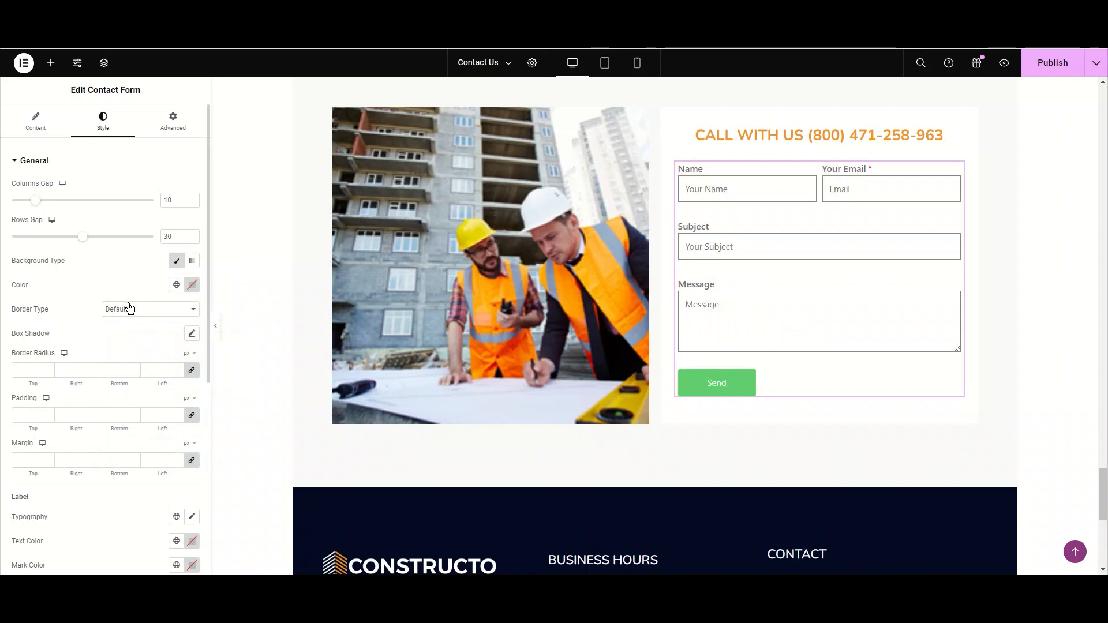
- Set the form's border type to Solid and try a border width of 22 on all sides, then clear it
left_click(133, 313)
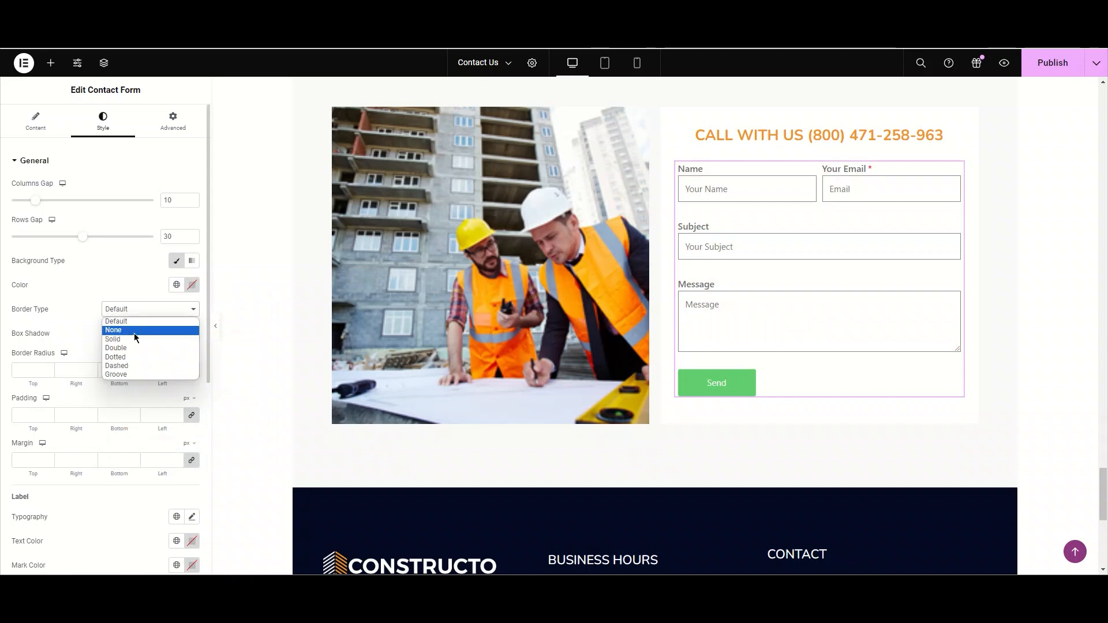
left_click(134, 340)
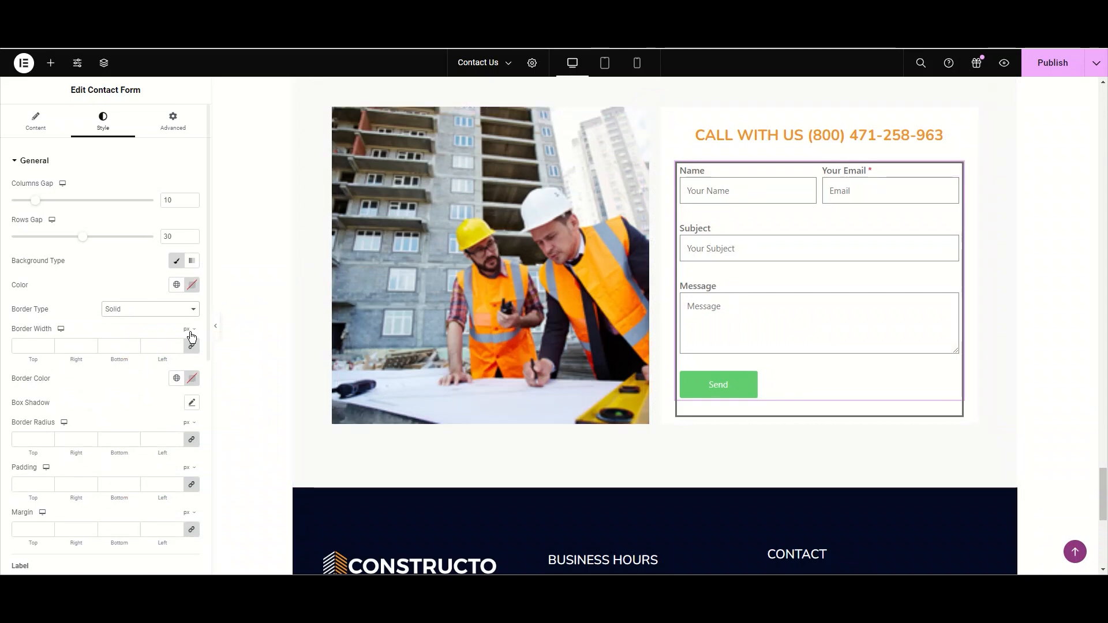
left_click(127, 348)
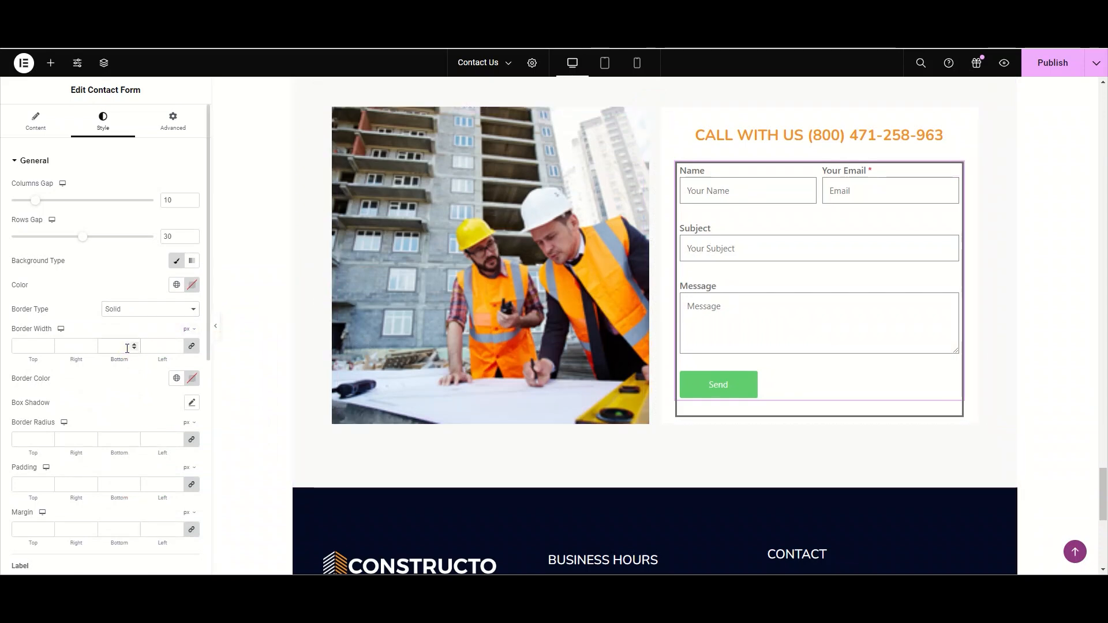
type("2")
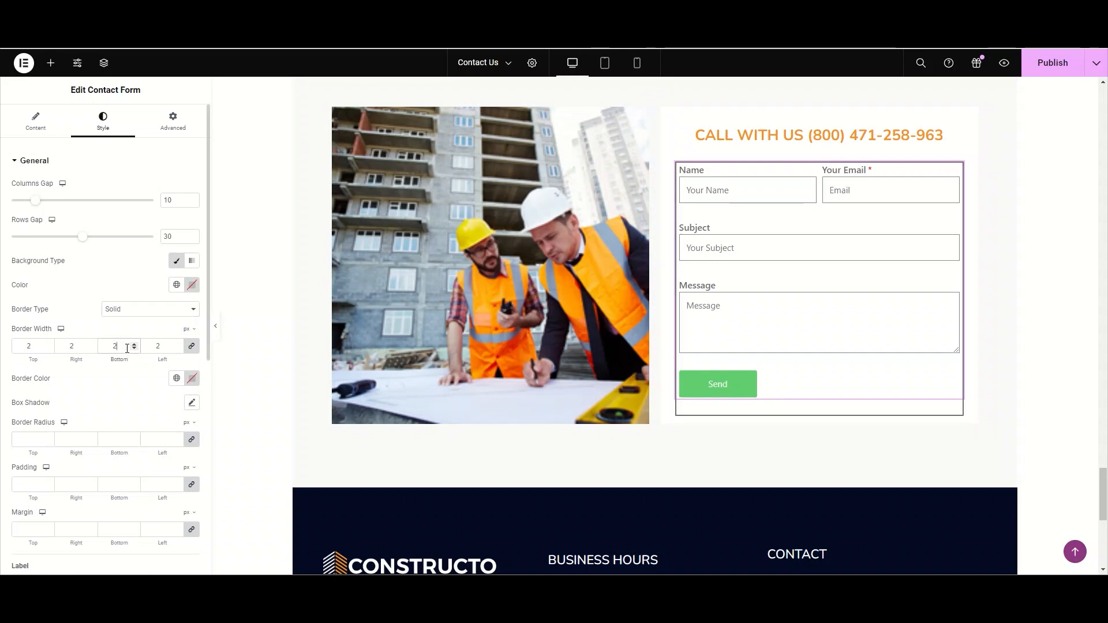
type("2")
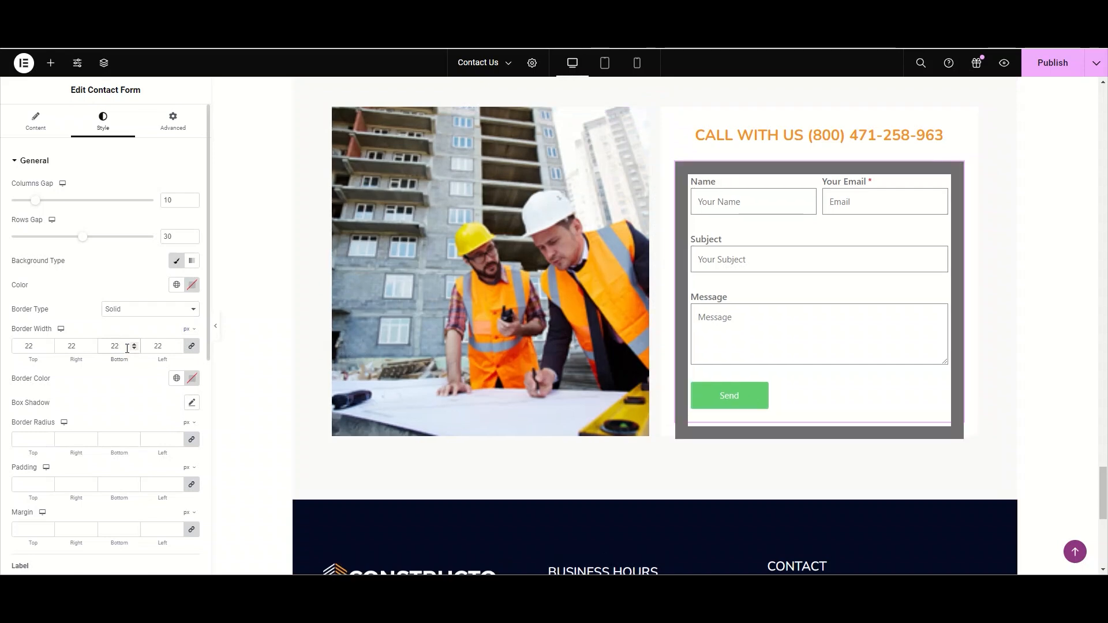
key("BackSpace")
key("BackSpace")
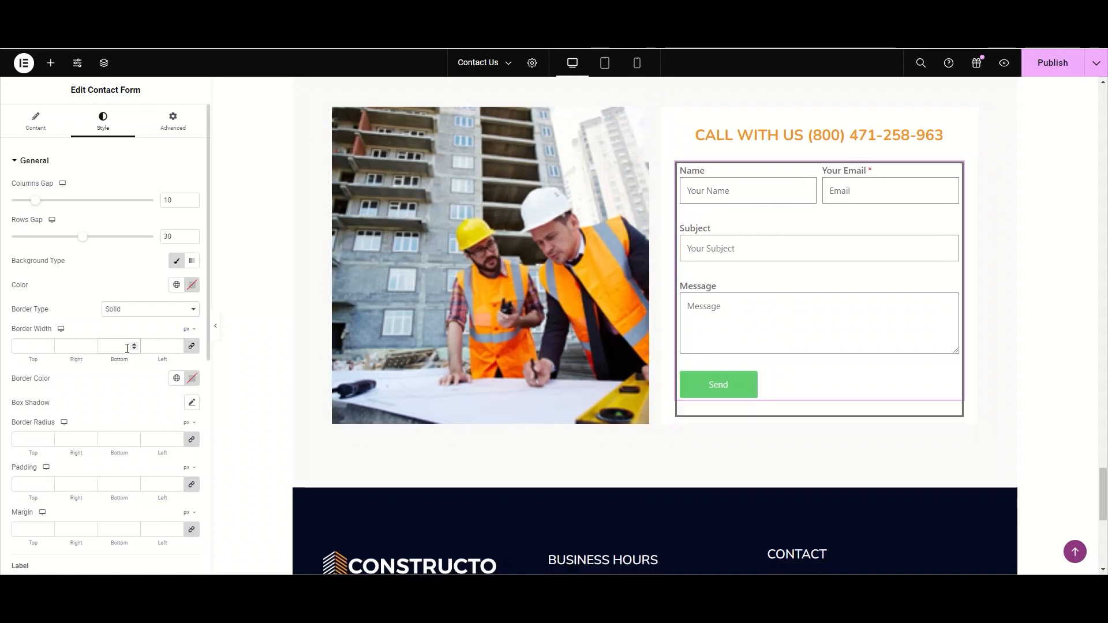
- Set the form's border colour to the orange global colour #F7941D
left_click(176, 378)
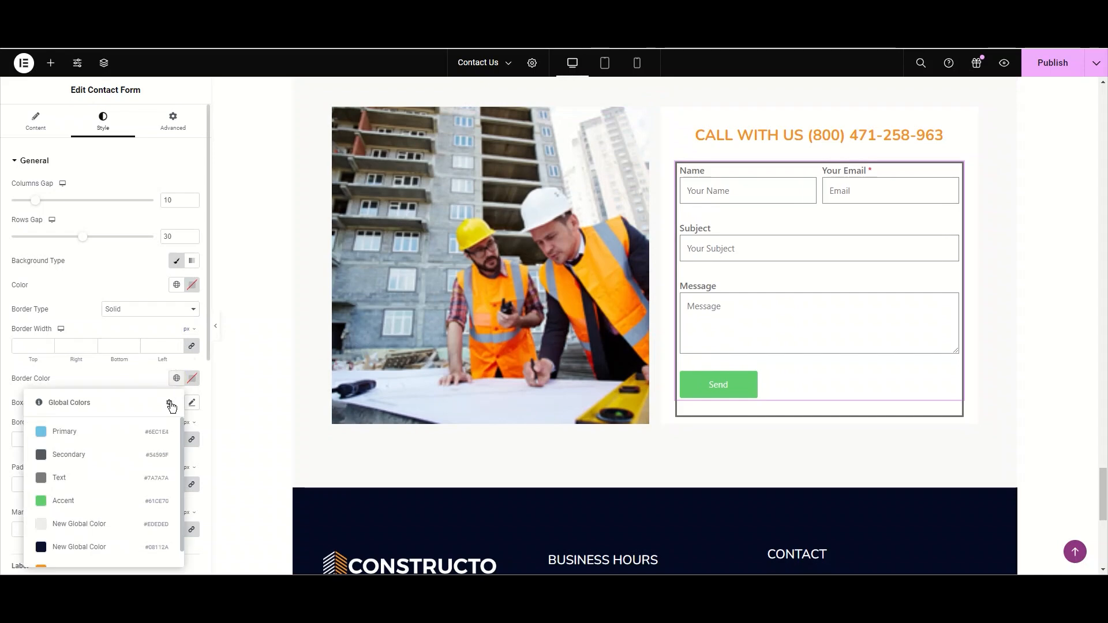
scroll(120, 497, "down", 1)
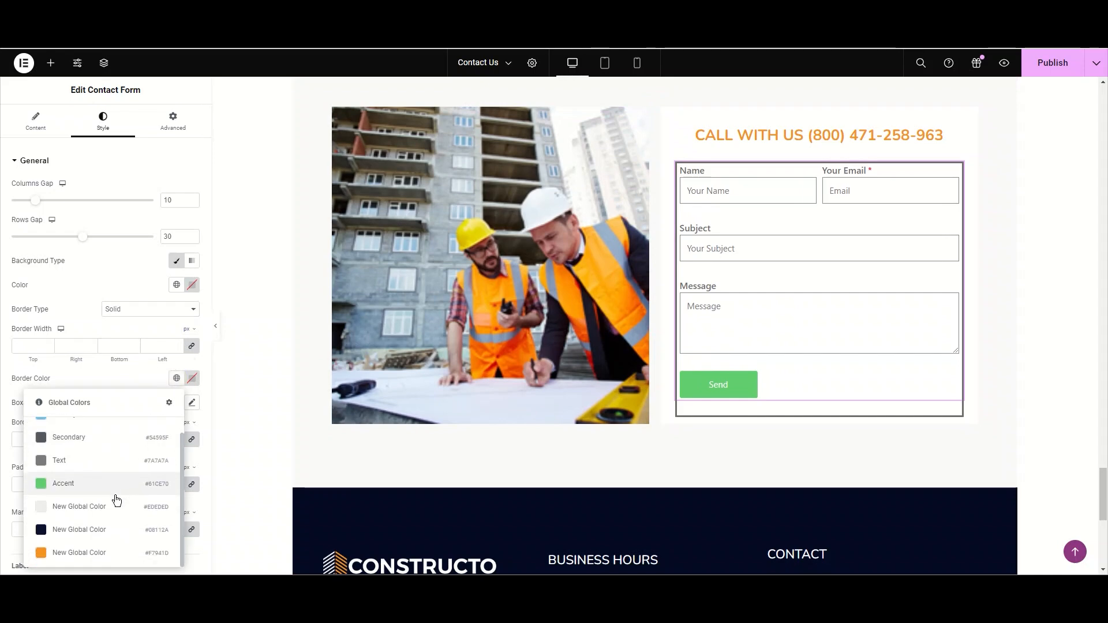
left_click(88, 551)
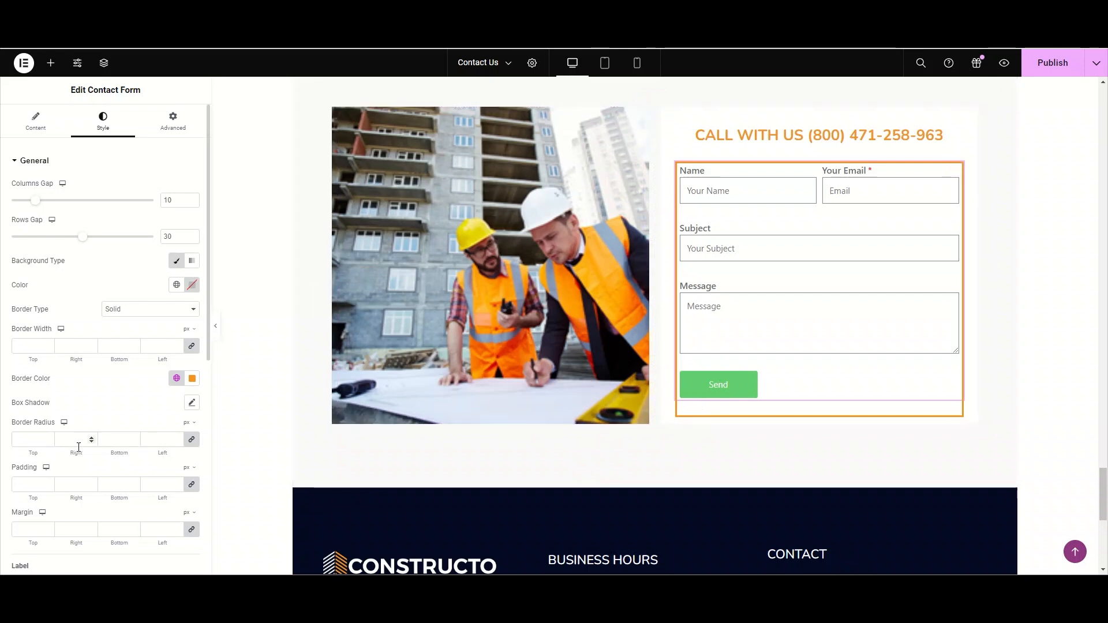
- Set the form's border radius to 20 on all sides
scroll(89, 479, "down", 1)
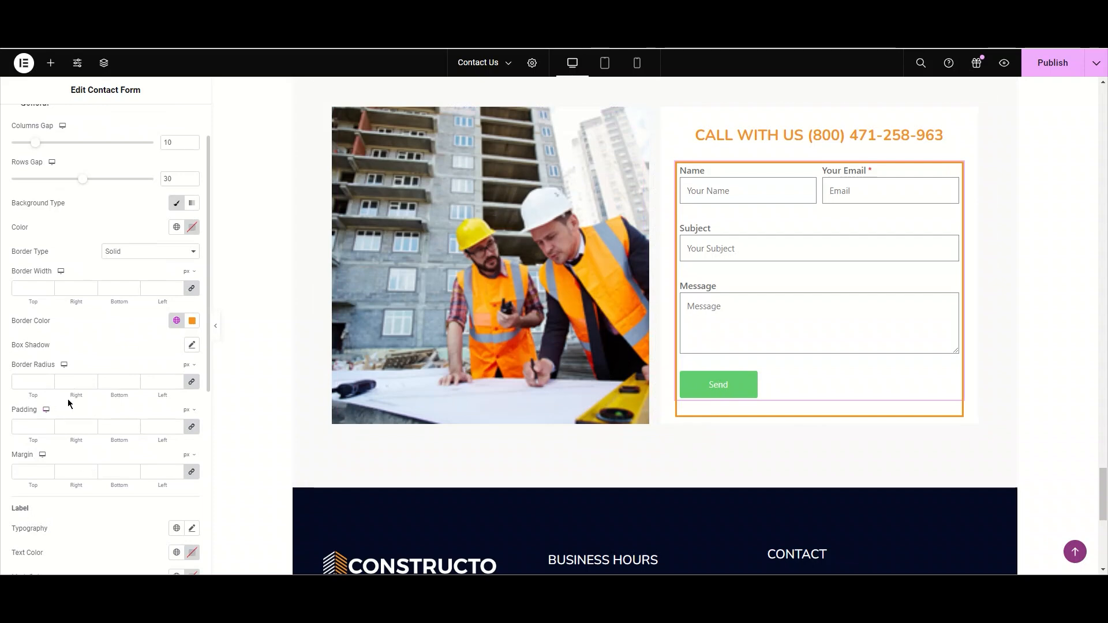
left_click(76, 385)
type("0")
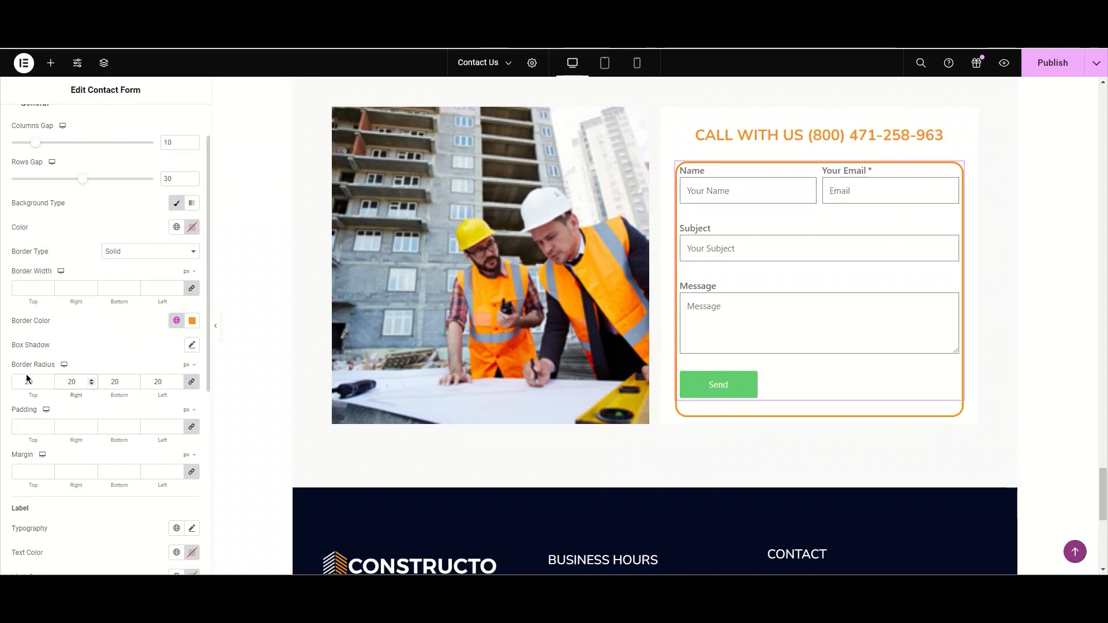
- Try a form padding of 20 on all sides, then clear it
left_click(34, 427)
left_click(36, 428)
type("2")
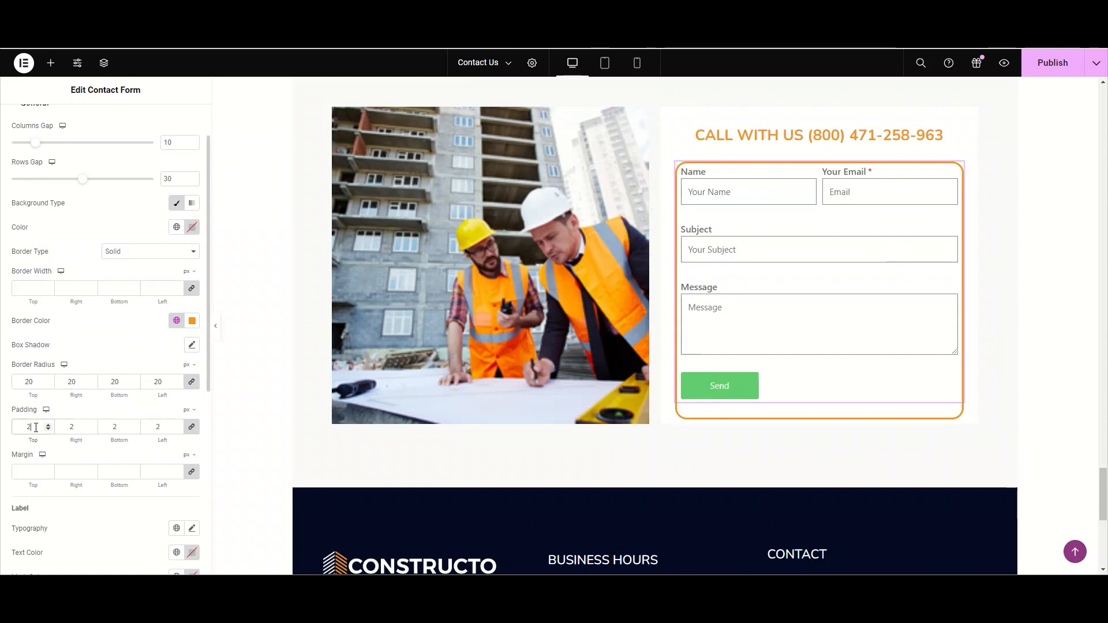
type("0")
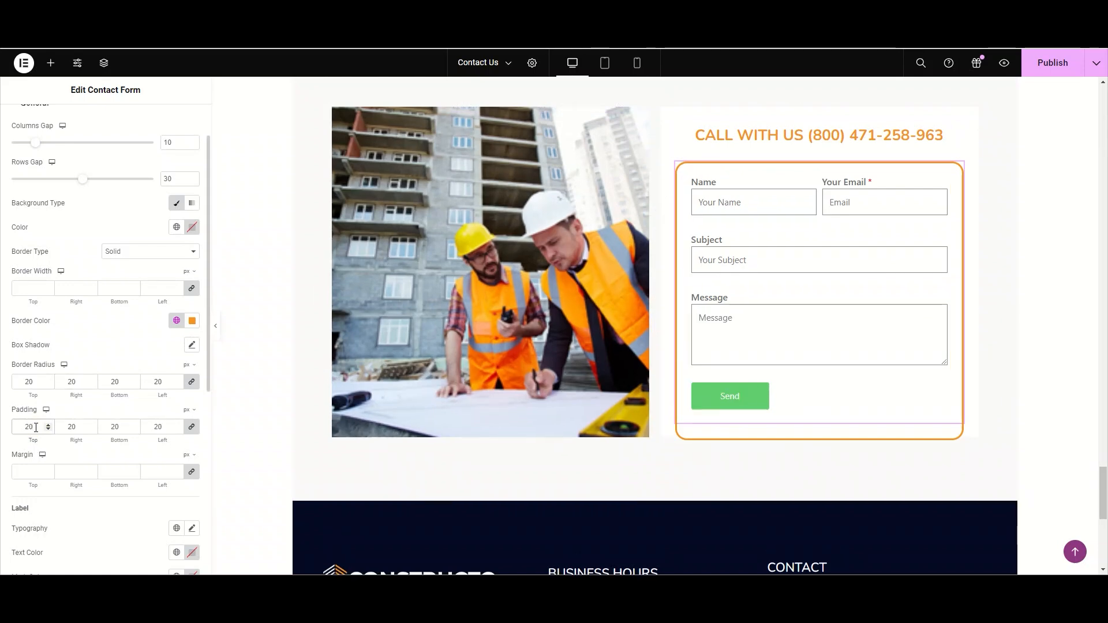
key("BackSpace")
key("BackSpace")
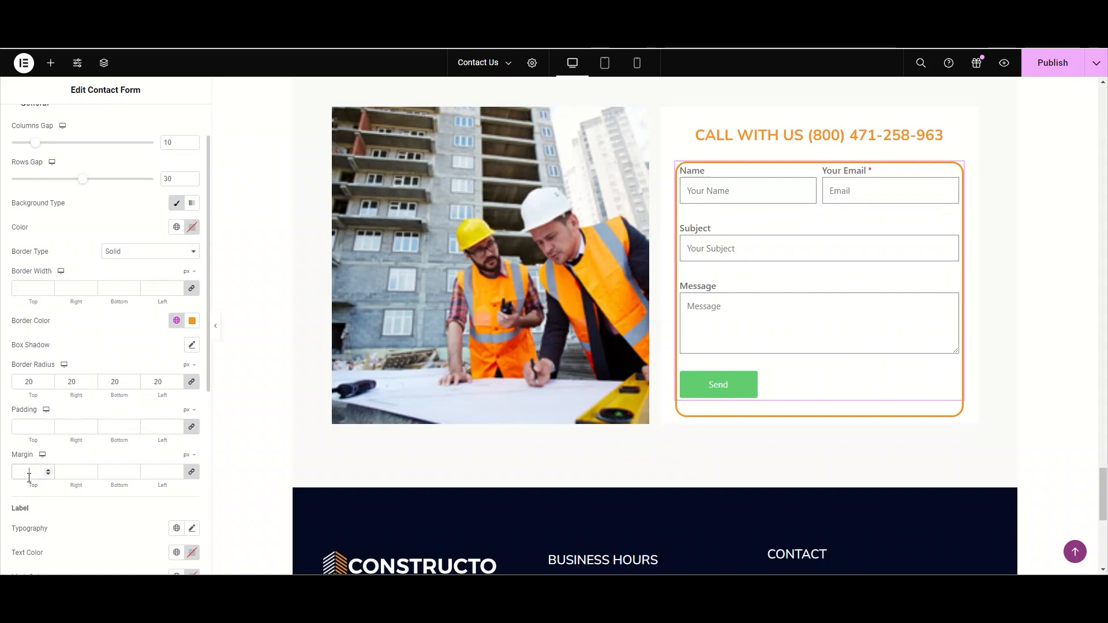
- Try a form margin of 50 on all sides, then clear it
type("5")
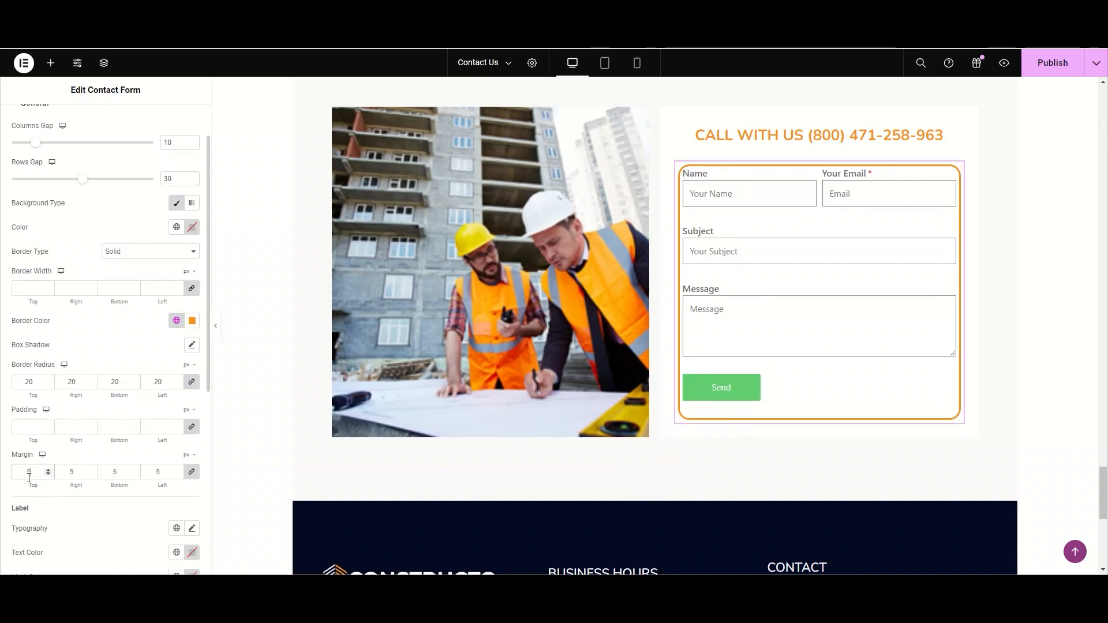
type("0")
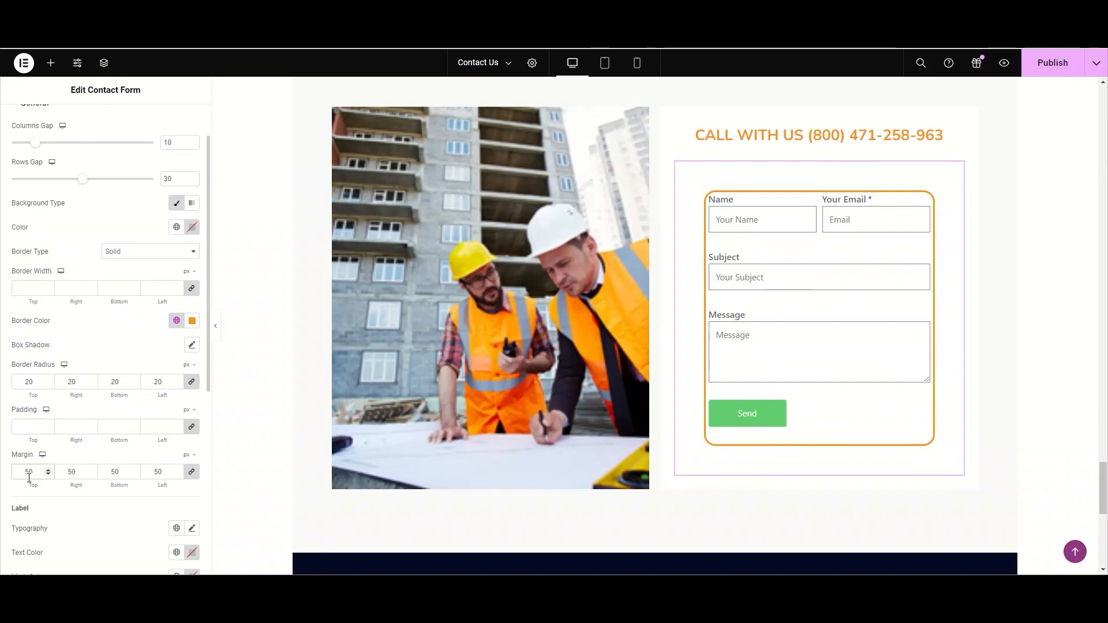
key("BackSpace")
key("BackSpace")
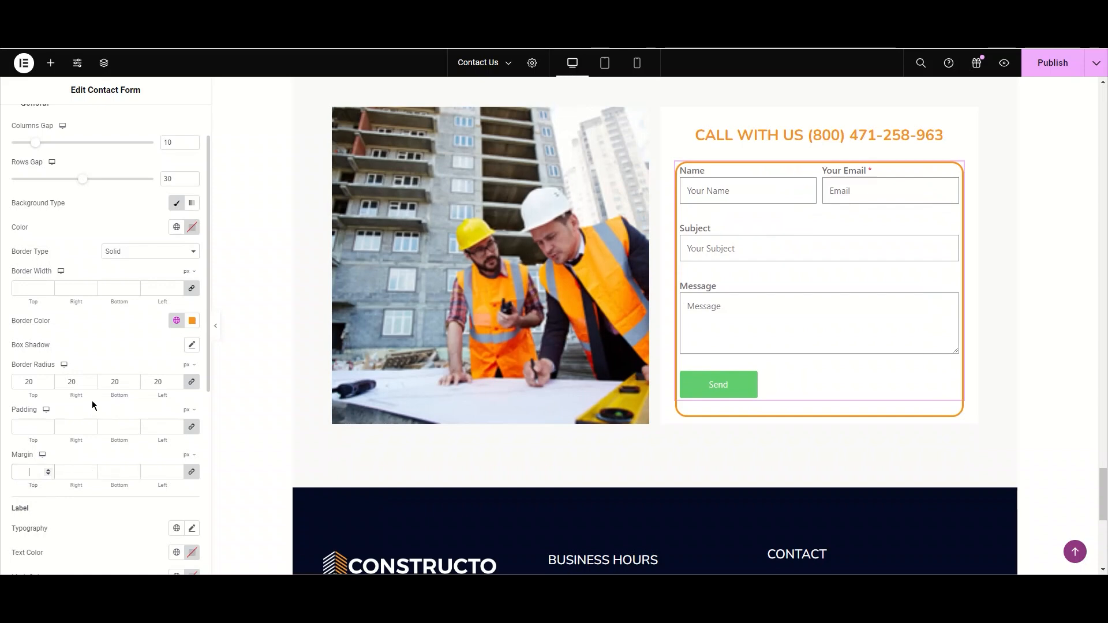
- Clear the form's border radius and border colour and reset its border type to Default
double_click(73, 382)
key("BackSpace")
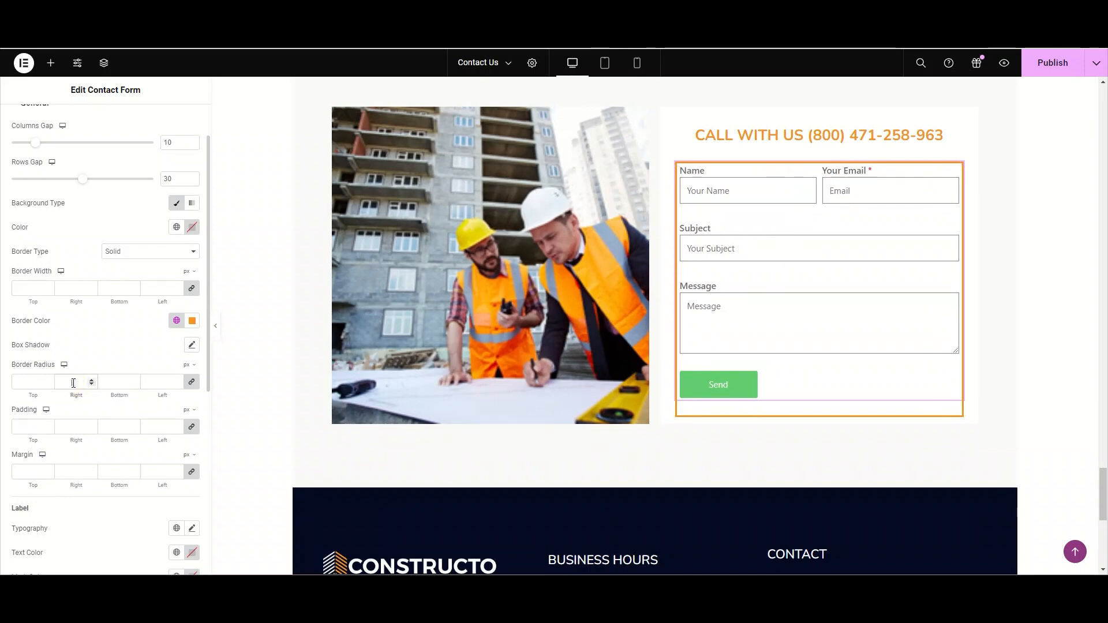
left_click(195, 325)
left_click(210, 342)
left_click(188, 254)
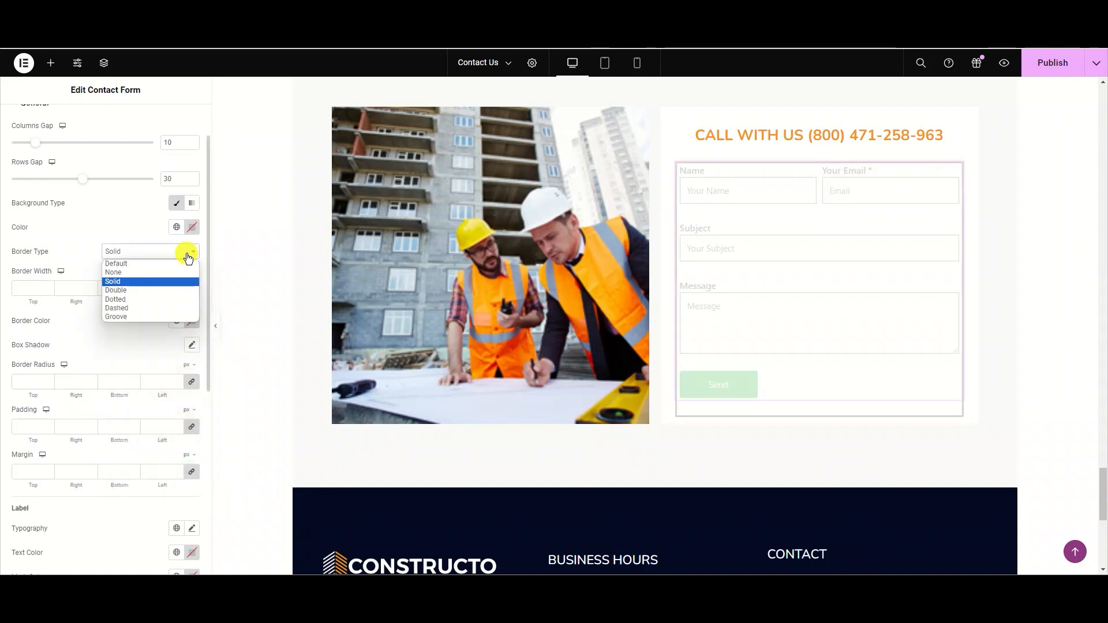
left_click(116, 263)
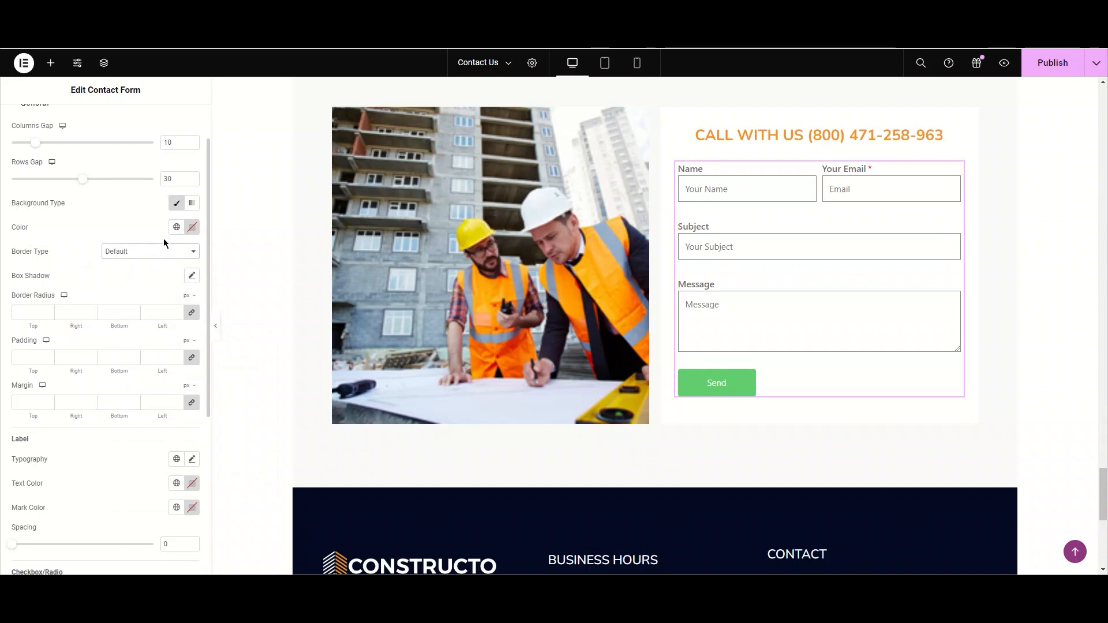
- Set the form labels' typography font family to Poppins
scroll(164, 240, "down", 4)
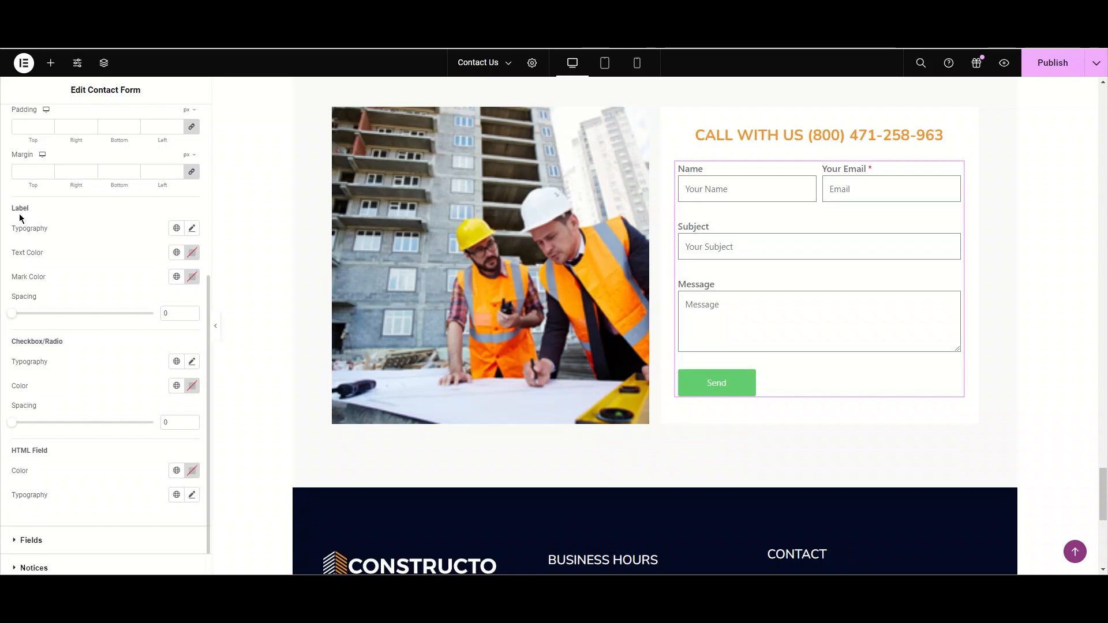
left_click(192, 228)
left_click(170, 282)
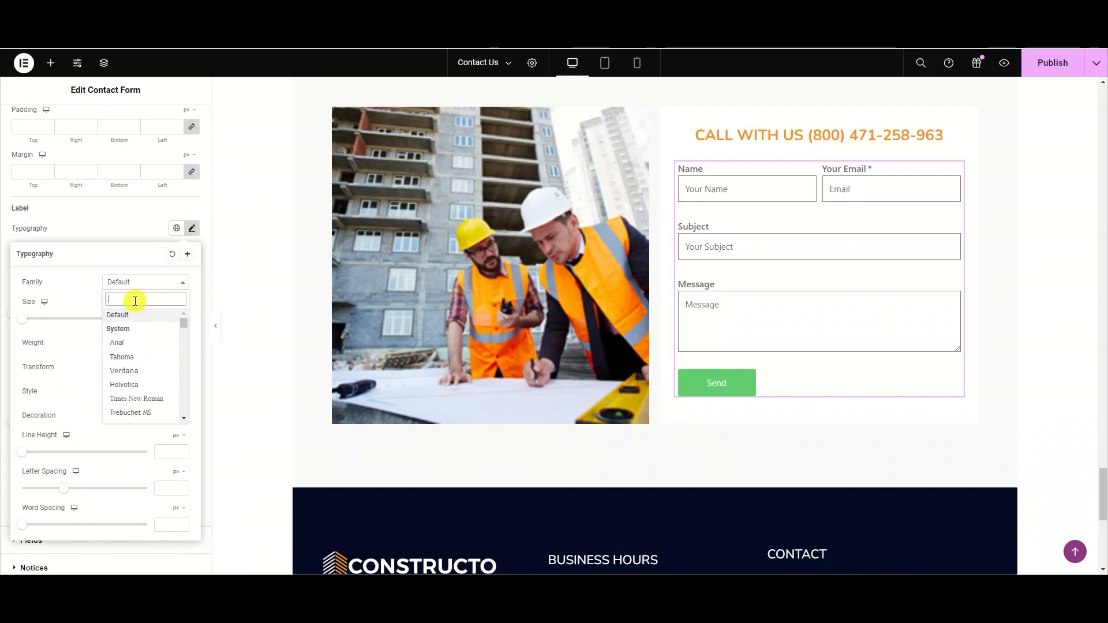
type("Pop")
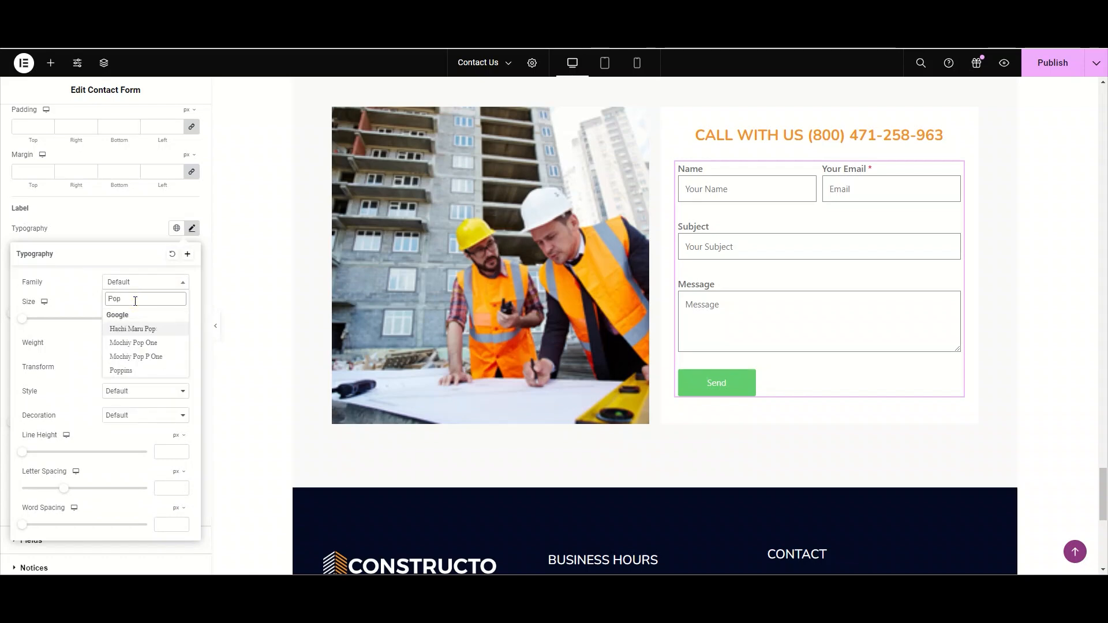
left_click(128, 372)
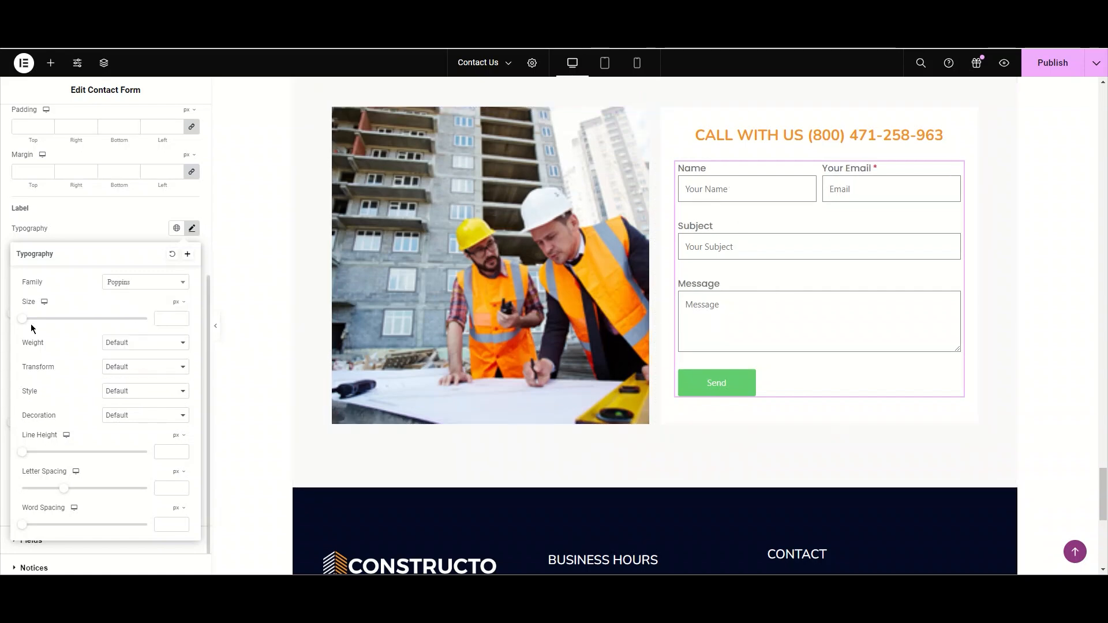
- Set the form labels' font size to 18
mouse_move(23, 319)
left_mouse_down()
mouse_move(55, 322)
mouse_move(30, 326)
left_mouse_up()
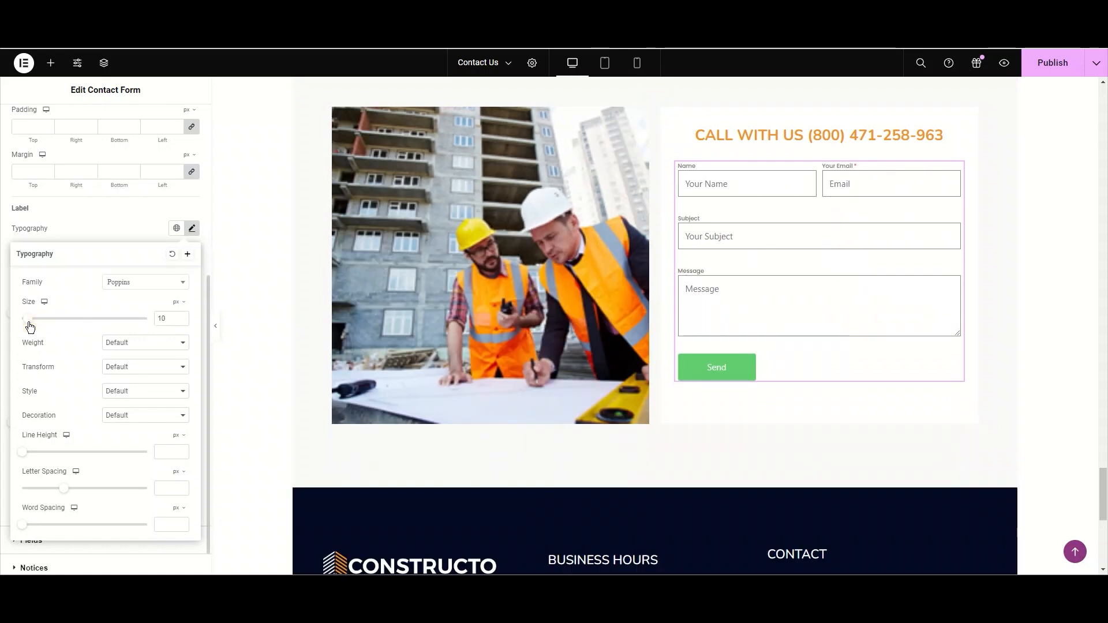
left_click(161, 318)
type("20")
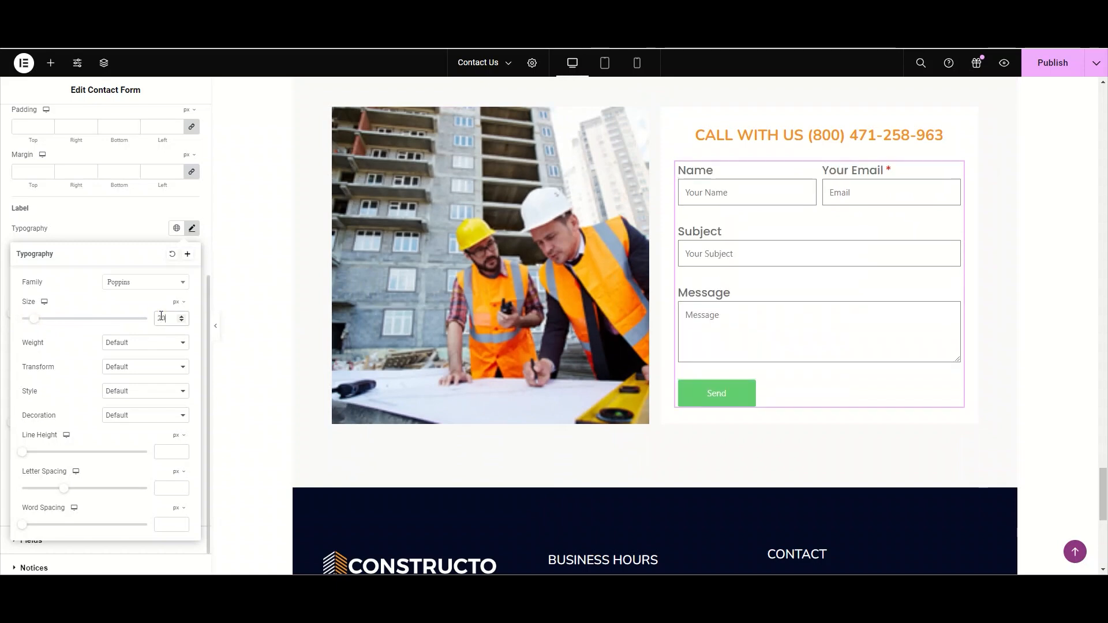
key("BackSpace")
key("BackSpace")
type("18")
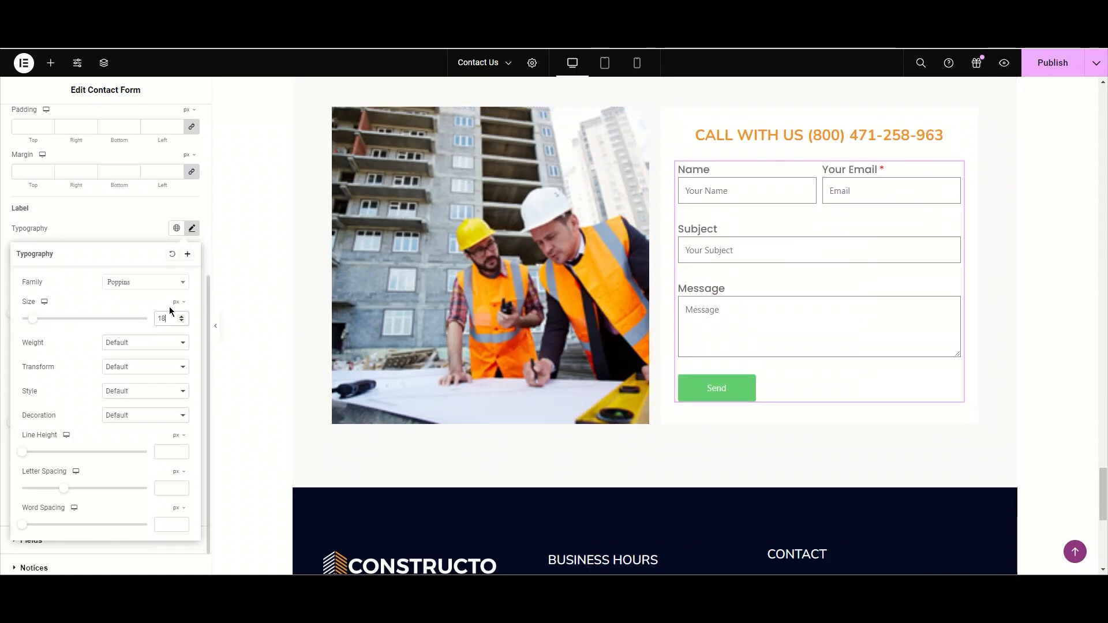
- Set the form labels' font weight to 500 (Medium)
left_click(163, 344)
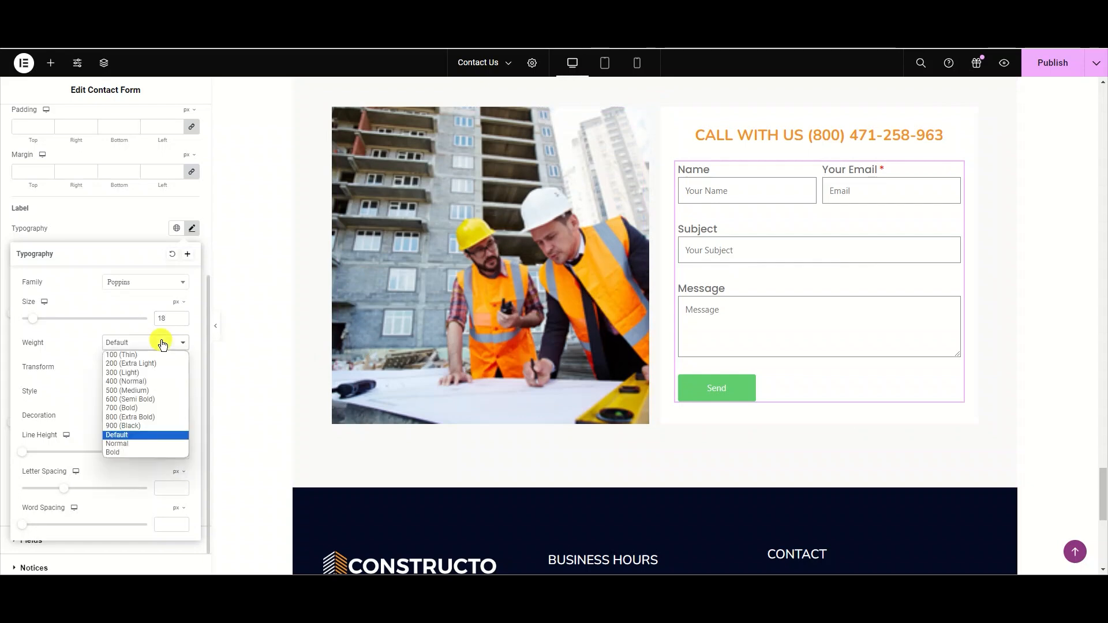
left_click(129, 381)
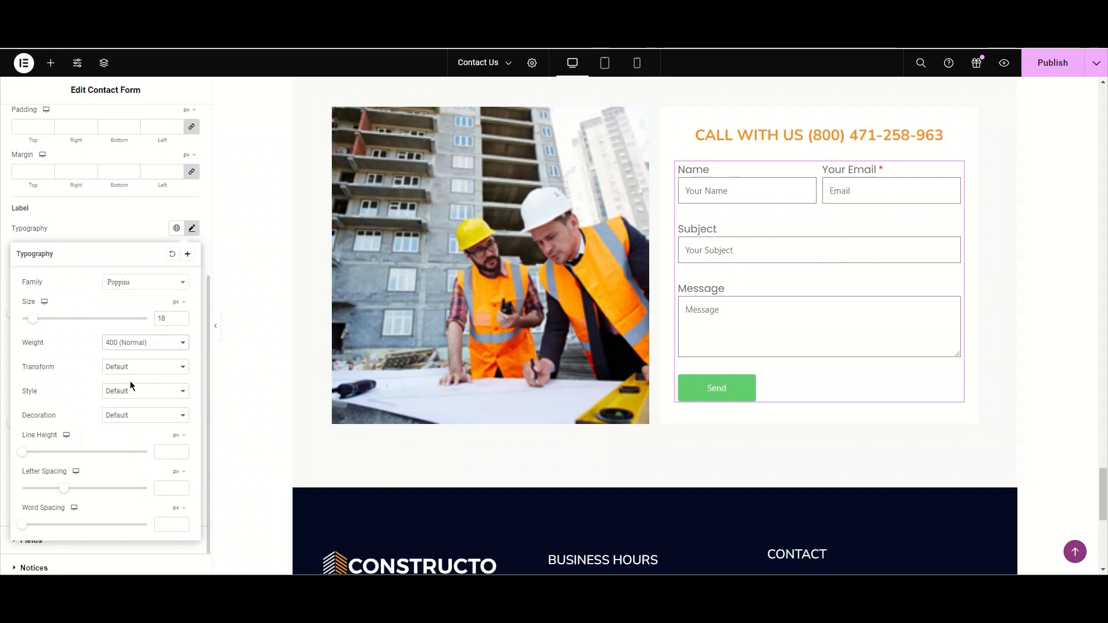
left_click(148, 343)
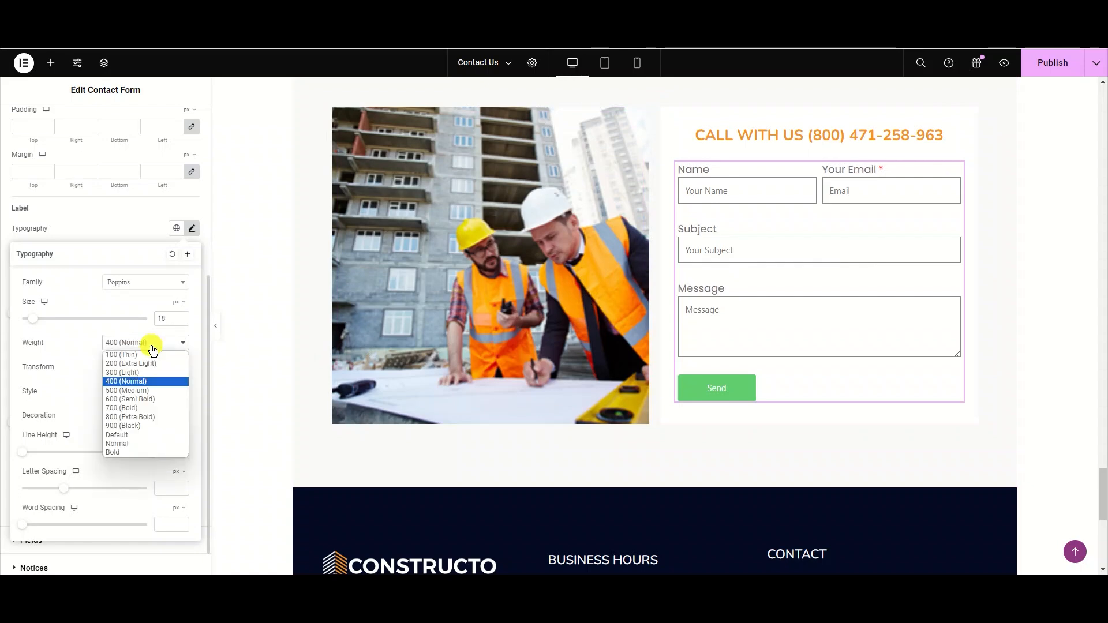
left_click(139, 395)
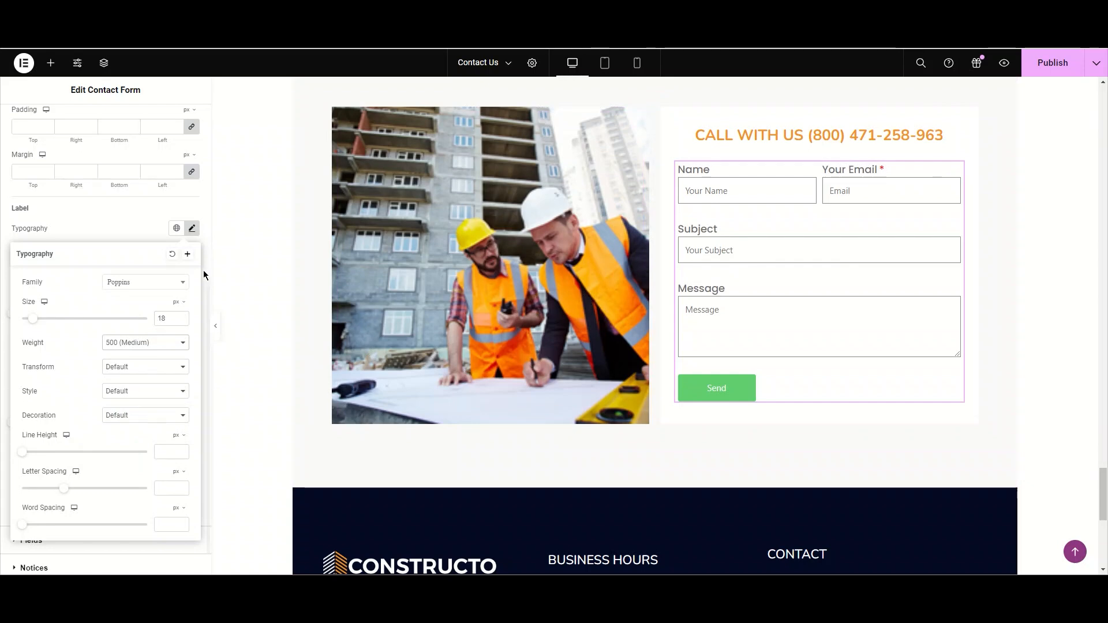
- Try an orange global colour for the label text, then reset the label text colour
left_click(183, 228)
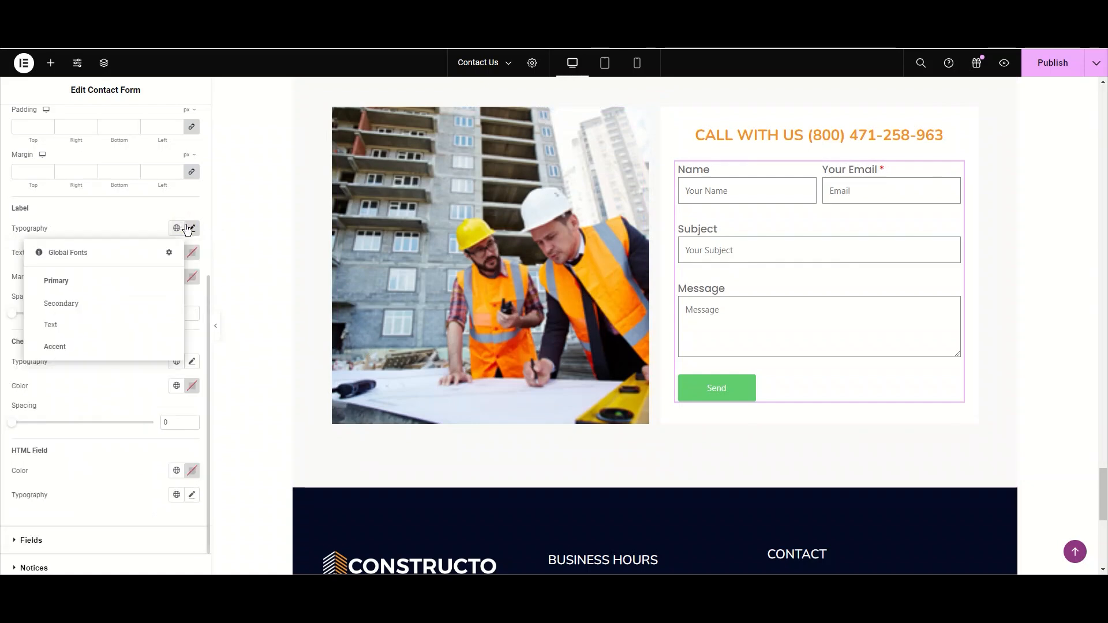
left_click(191, 228)
left_click(192, 229)
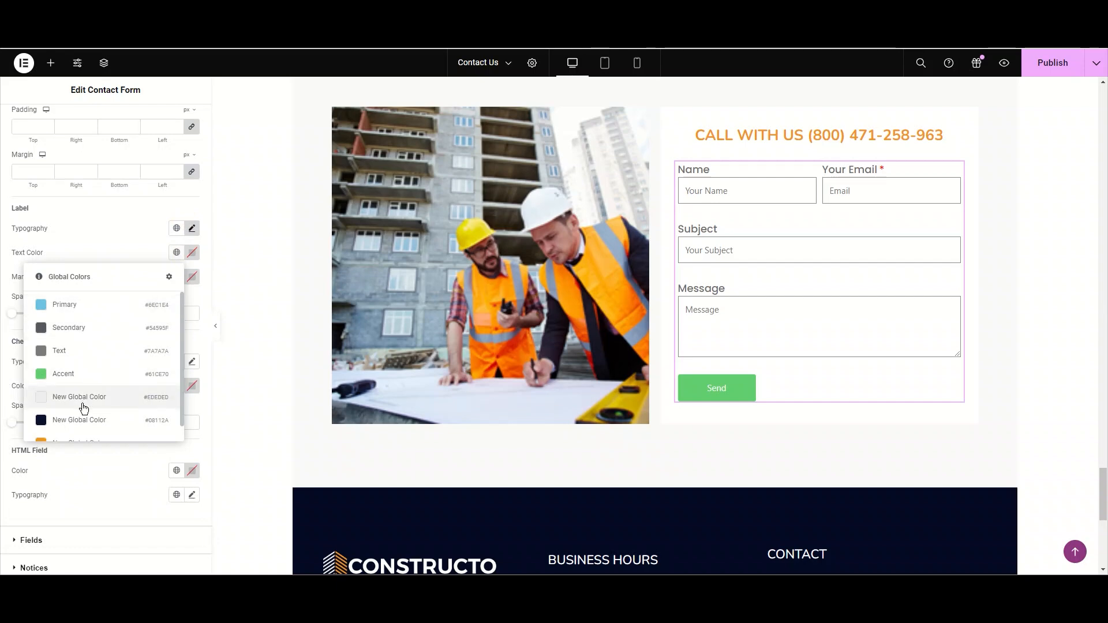
scroll(80, 413, "down", 1)
left_click(73, 423)
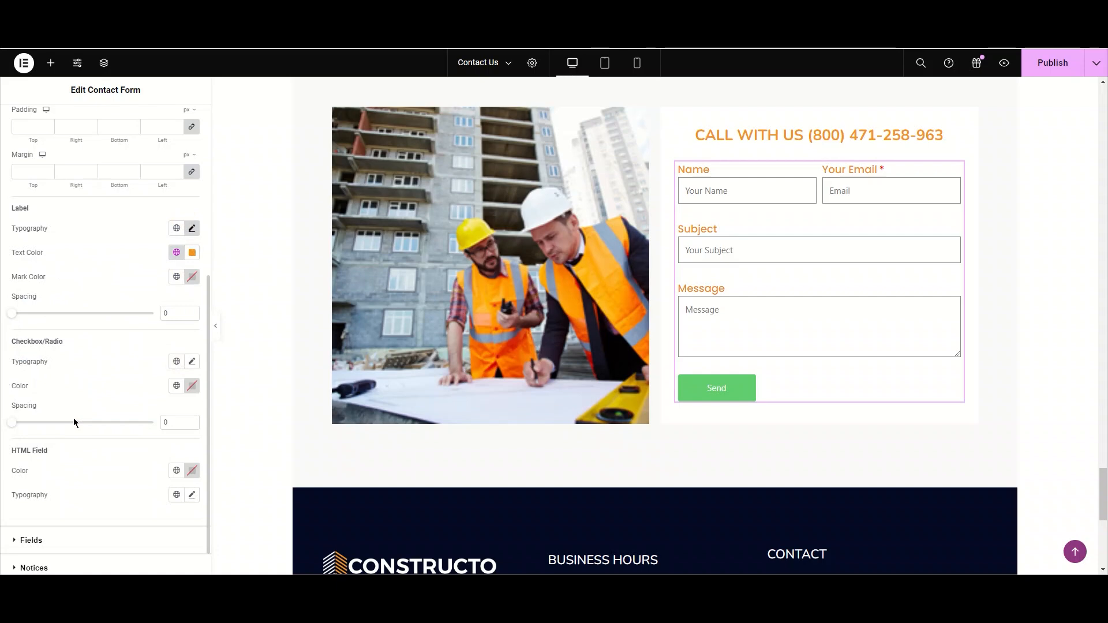
left_click(193, 253)
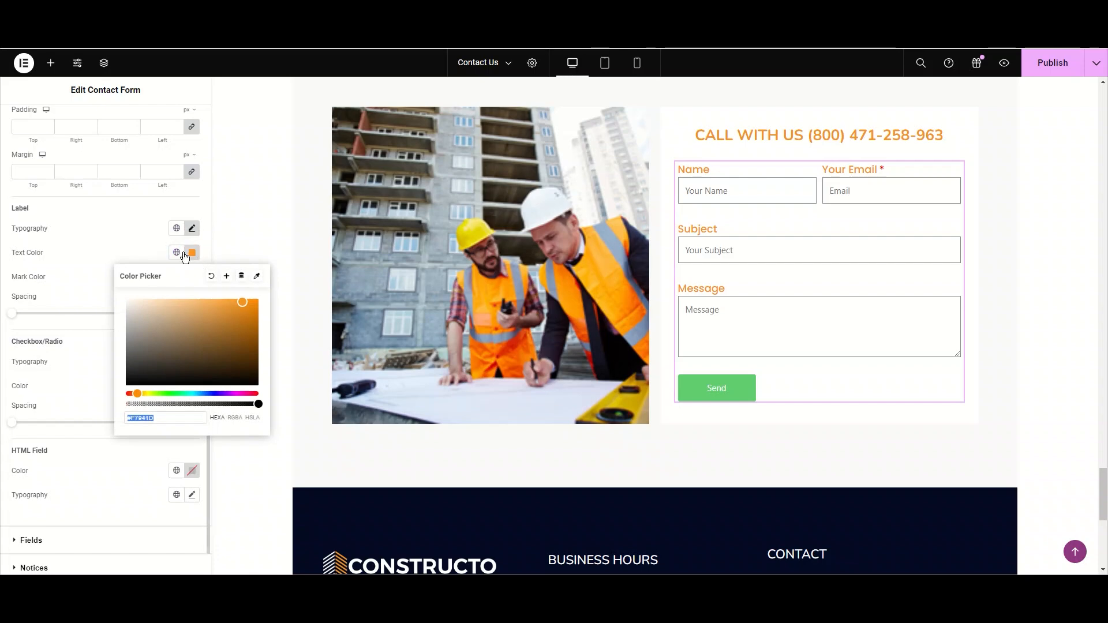
left_click(211, 275)
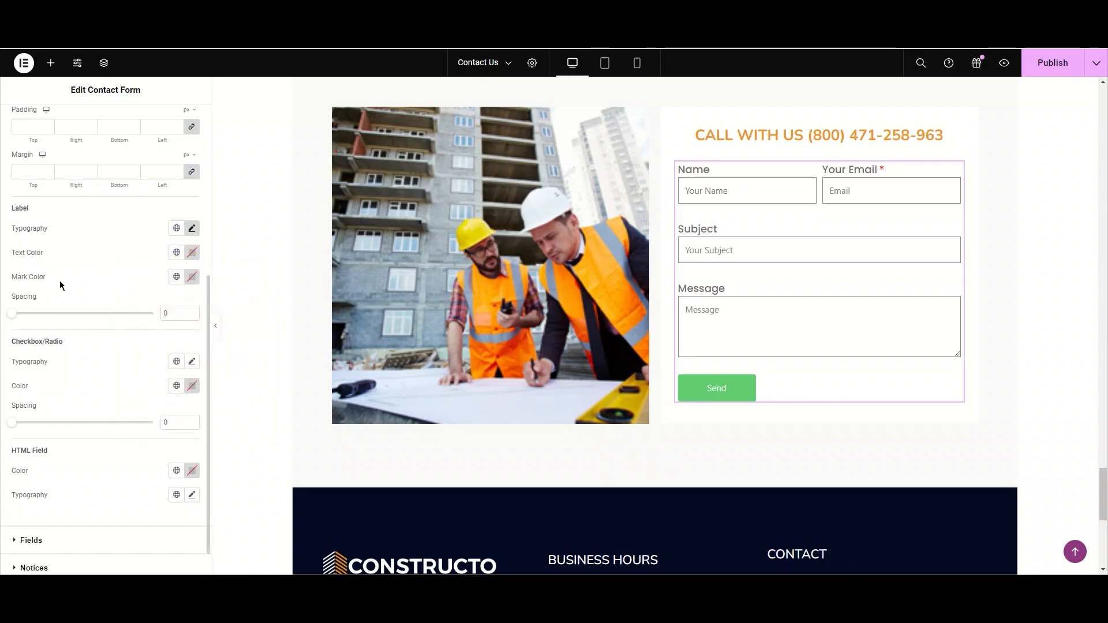
- Set the label mark colour (required asterisk) to #FF0000 with the colour picker
left_click(194, 282)
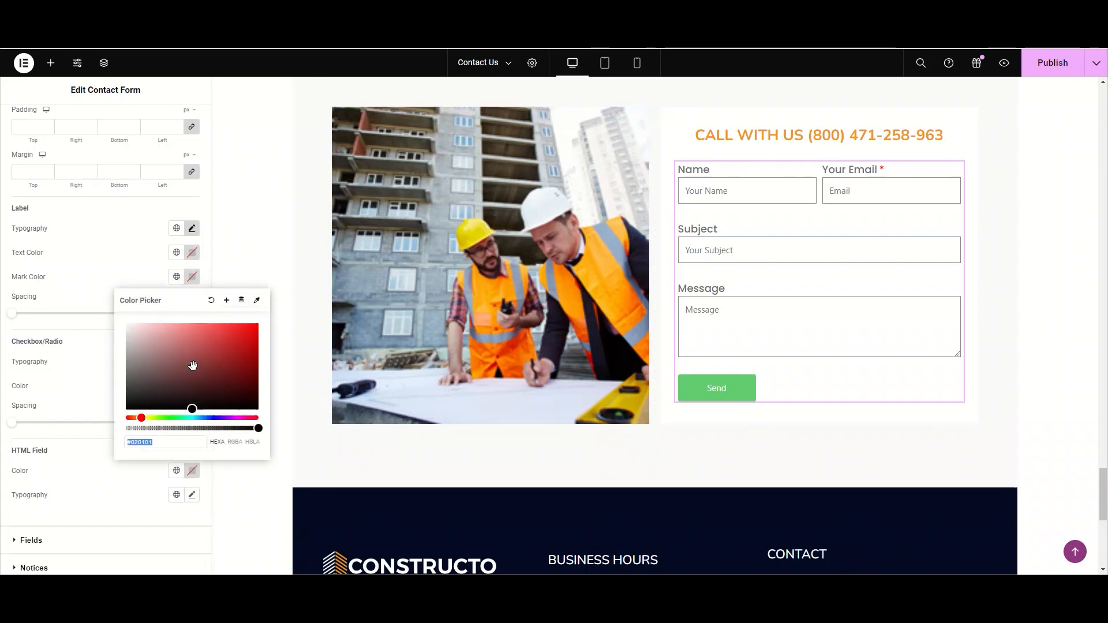
left_click_drag(142, 418, 139, 418)
left_click(245, 342)
left_click_drag(245, 341, 266, 312)
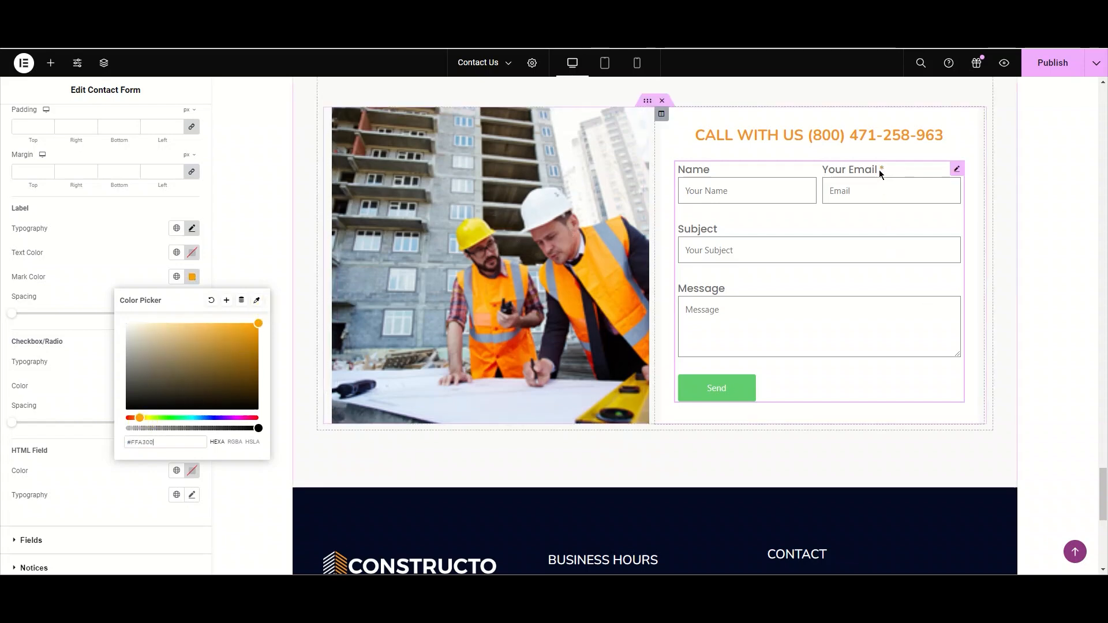
left_click_drag(124, 420, 117, 420)
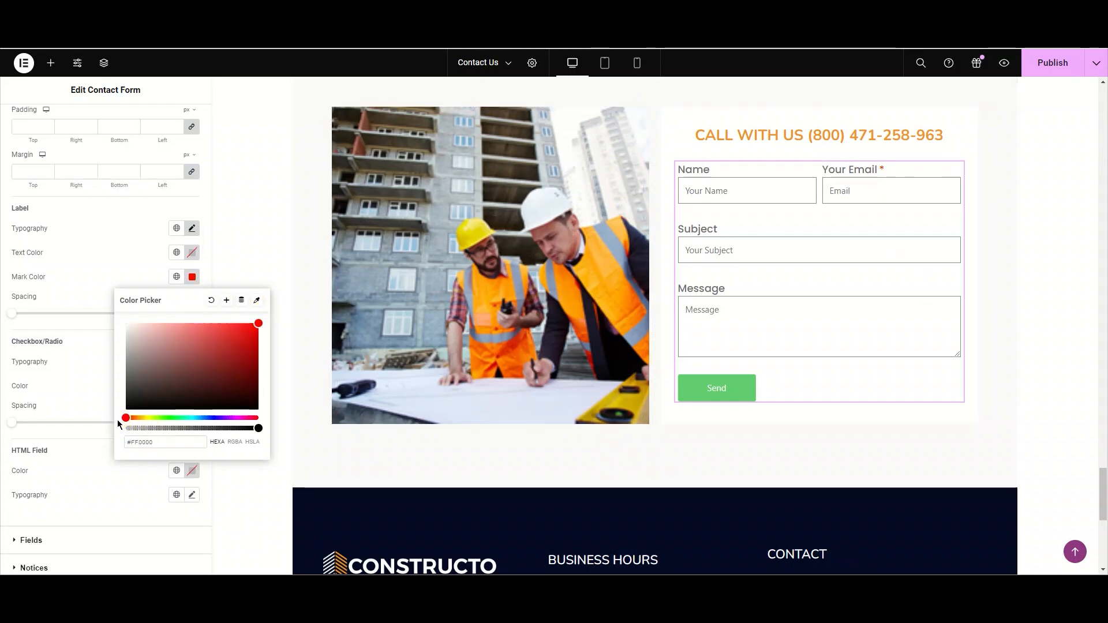
left_click(110, 283)
- Clear the label spacing value
mouse_move(9, 313)
left_mouse_down()
mouse_move(44, 314)
mouse_move(13, 314)
left_mouse_up()
double_click(179, 315)
key("BackSpace")
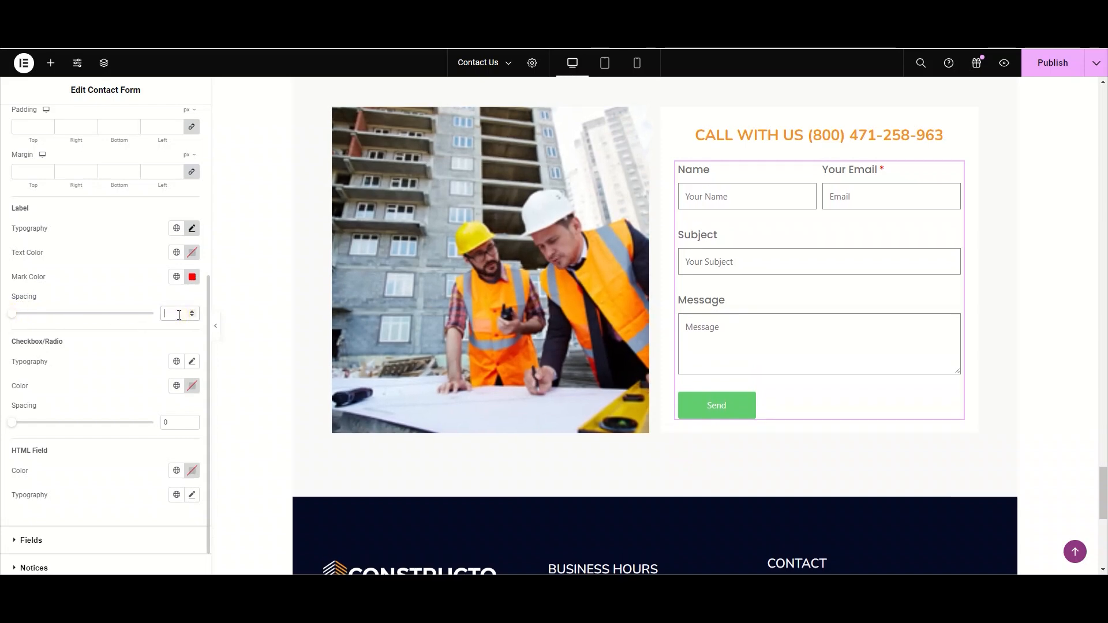
- Open the Fields style section and set the fields' typography font family to Poppins
scroll(179, 315, "up", 4)
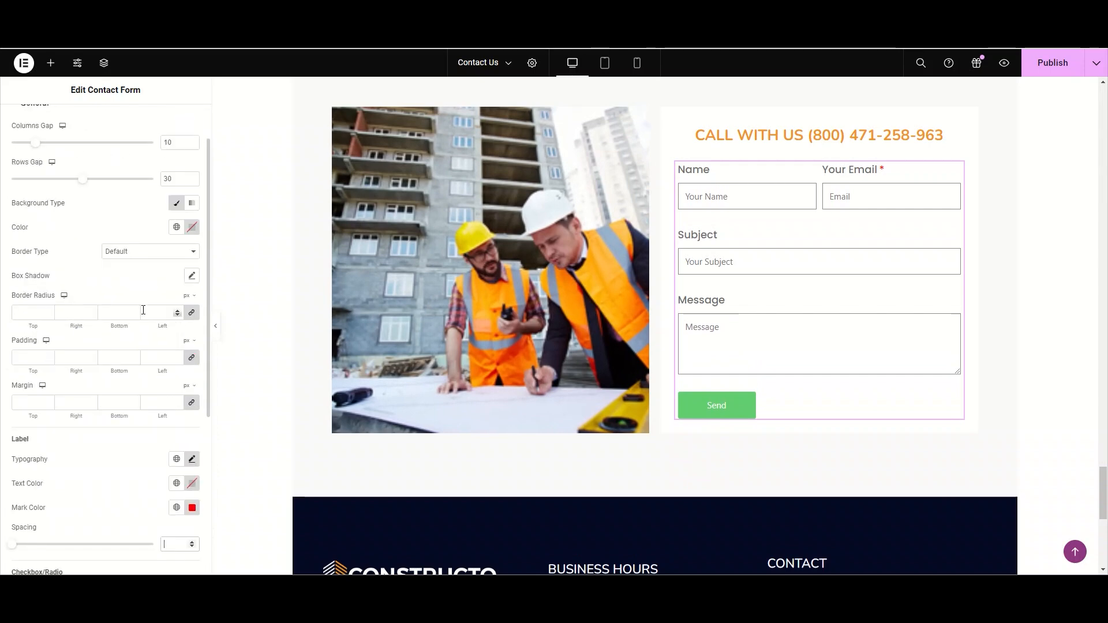
scroll(80, 267, "up", 1)
left_click(47, 164)
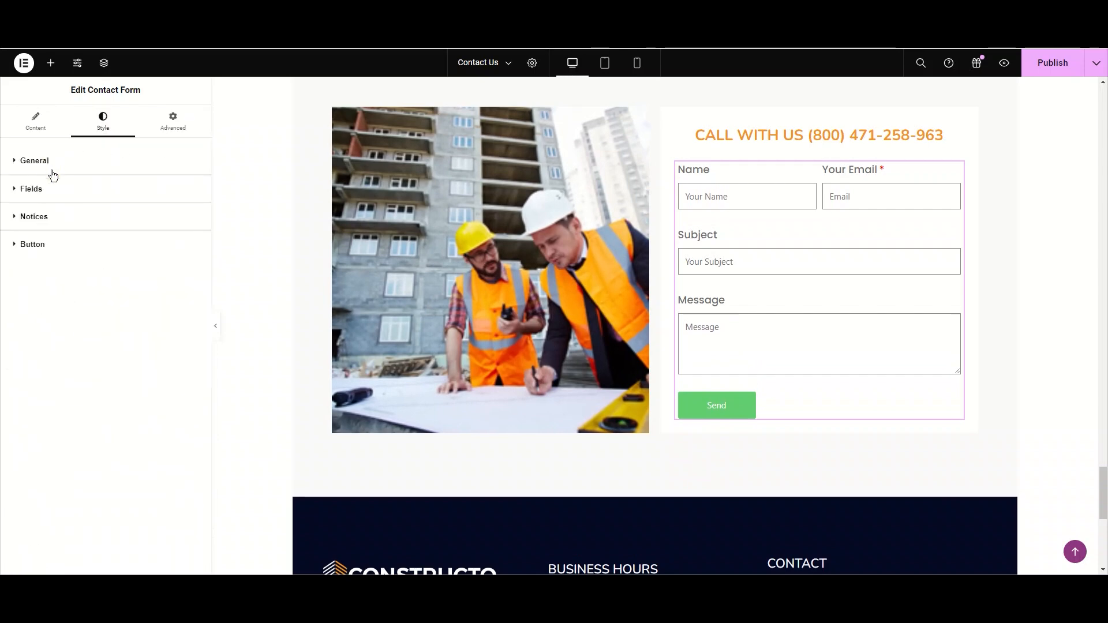
left_click(54, 196)
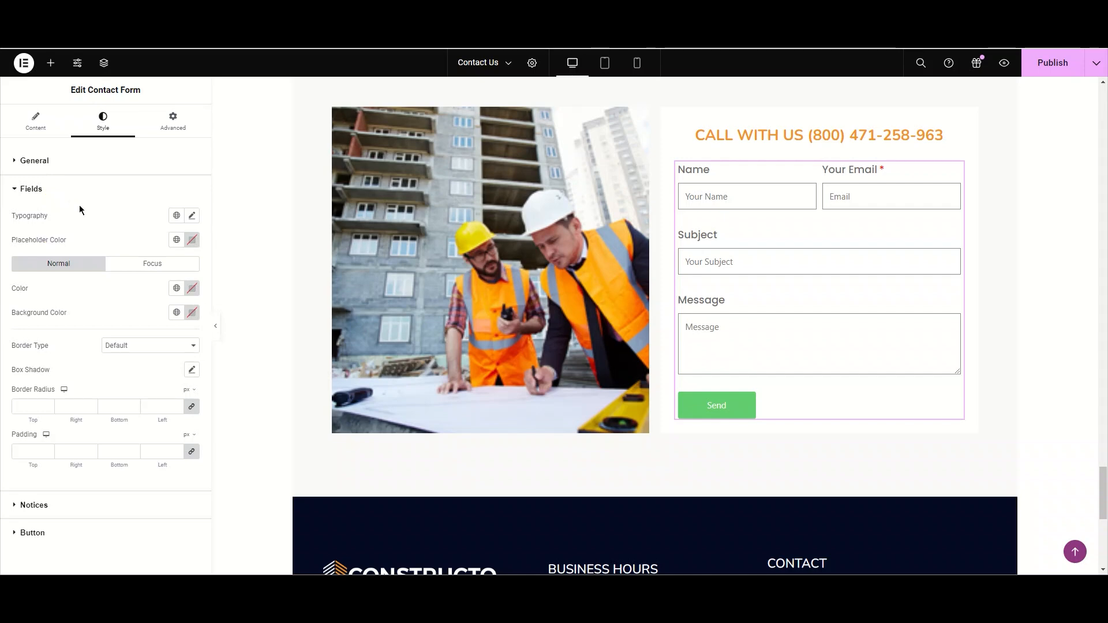
left_click(192, 215)
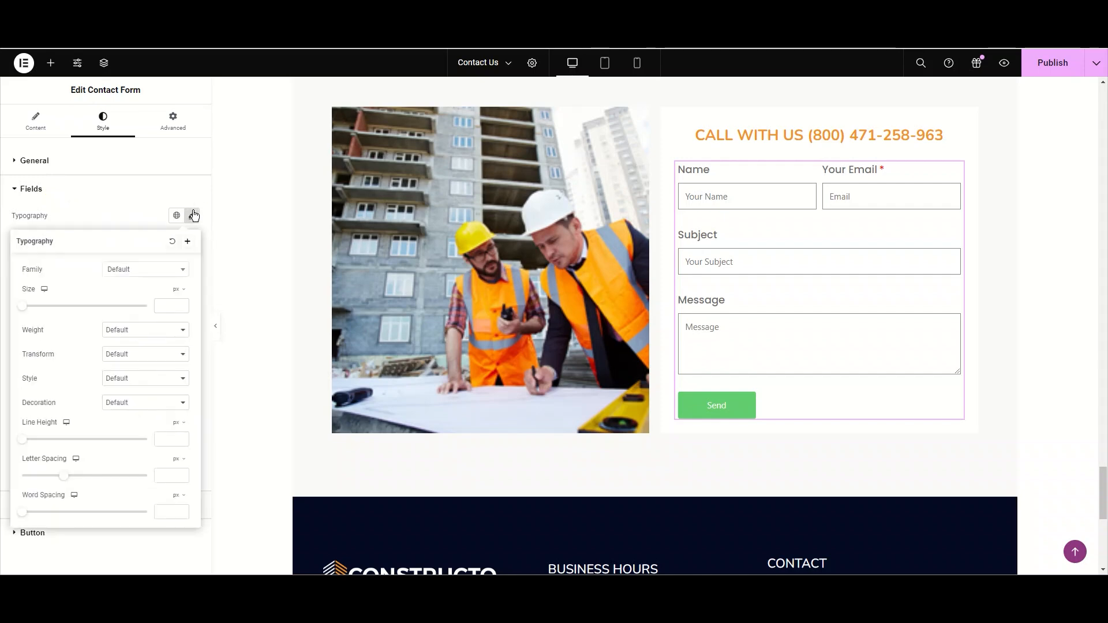
left_click(165, 269)
type("Pop")
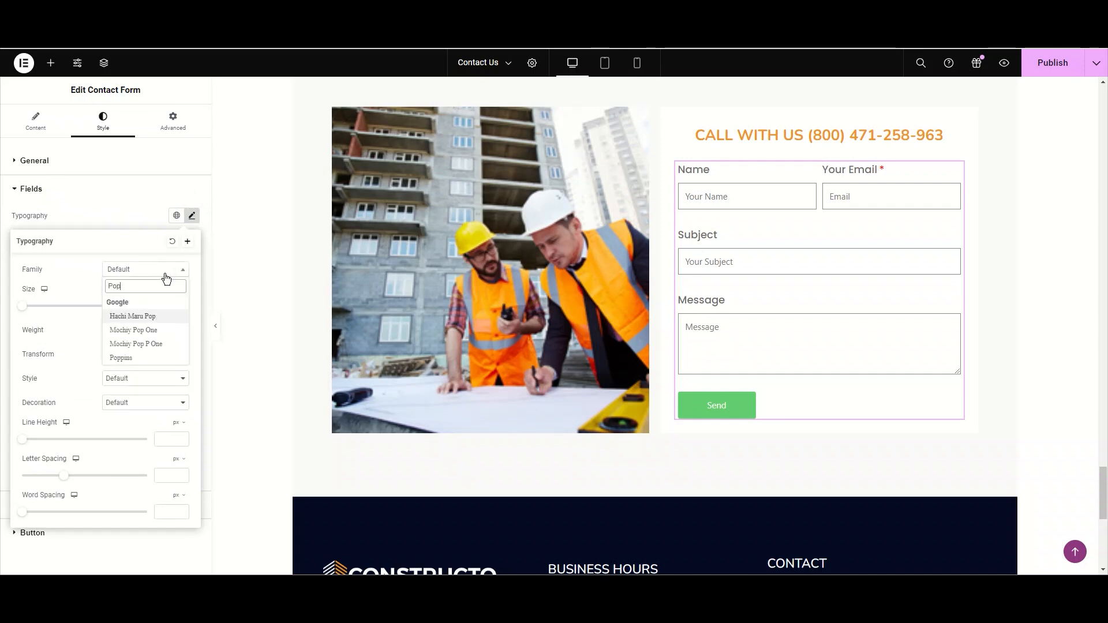
left_click(163, 358)
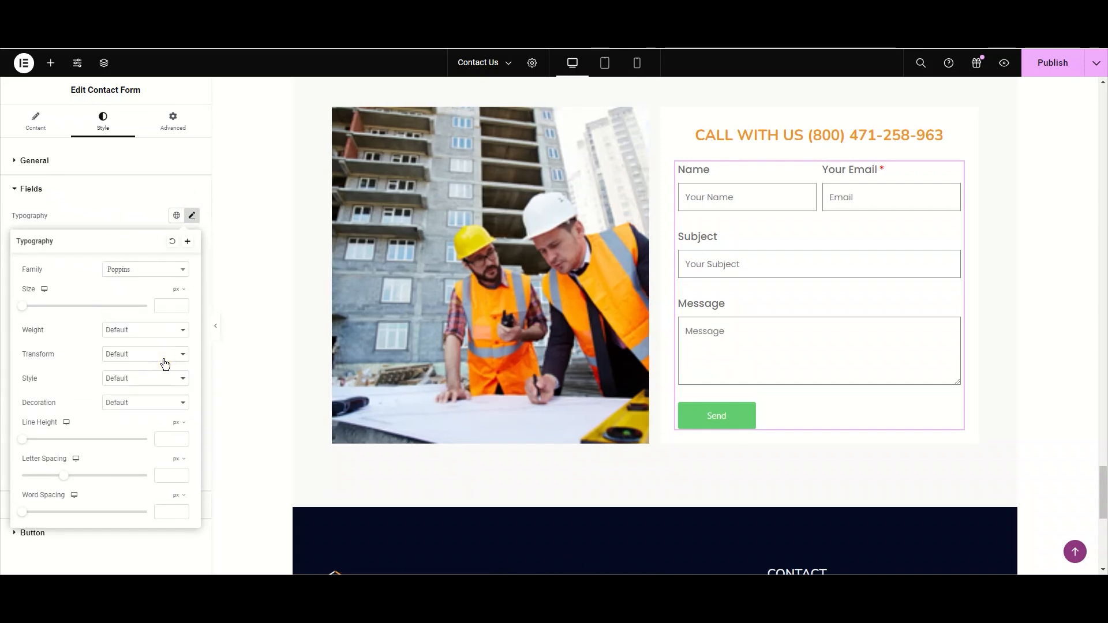
- Set the fields' font size to 16 and font weight to 400 (Normal)
left_click(174, 307)
type("16")
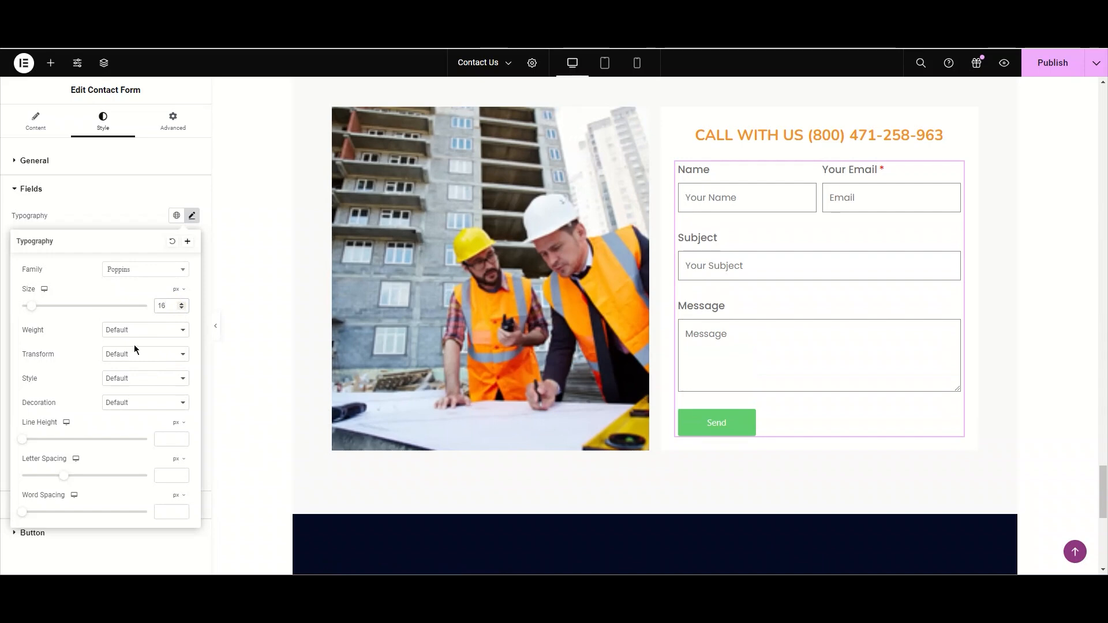
left_click(135, 330)
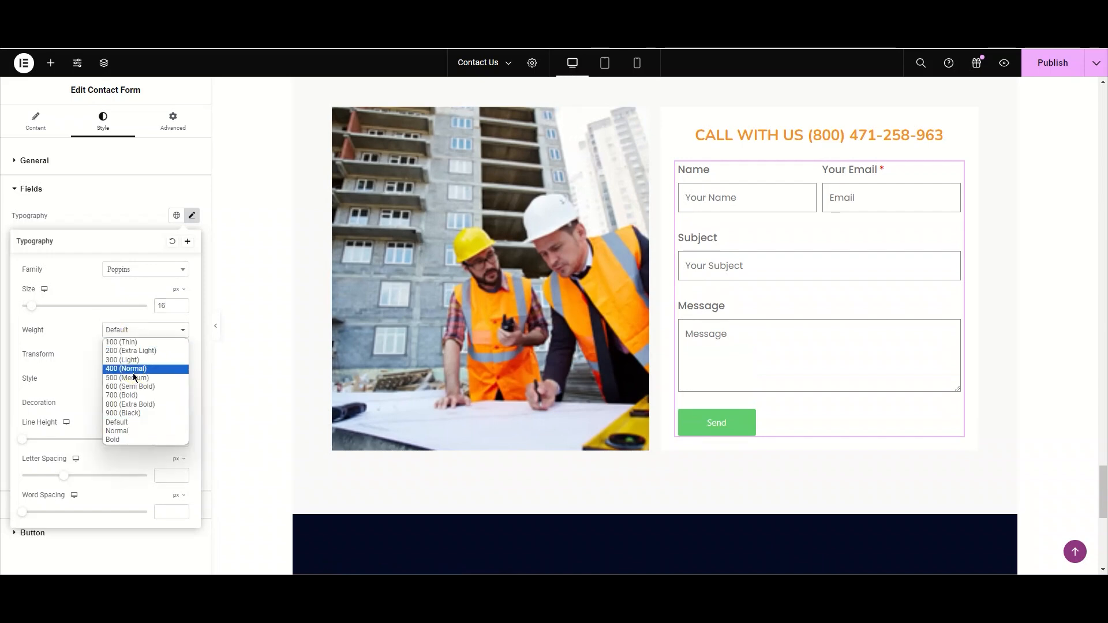
left_click(133, 371)
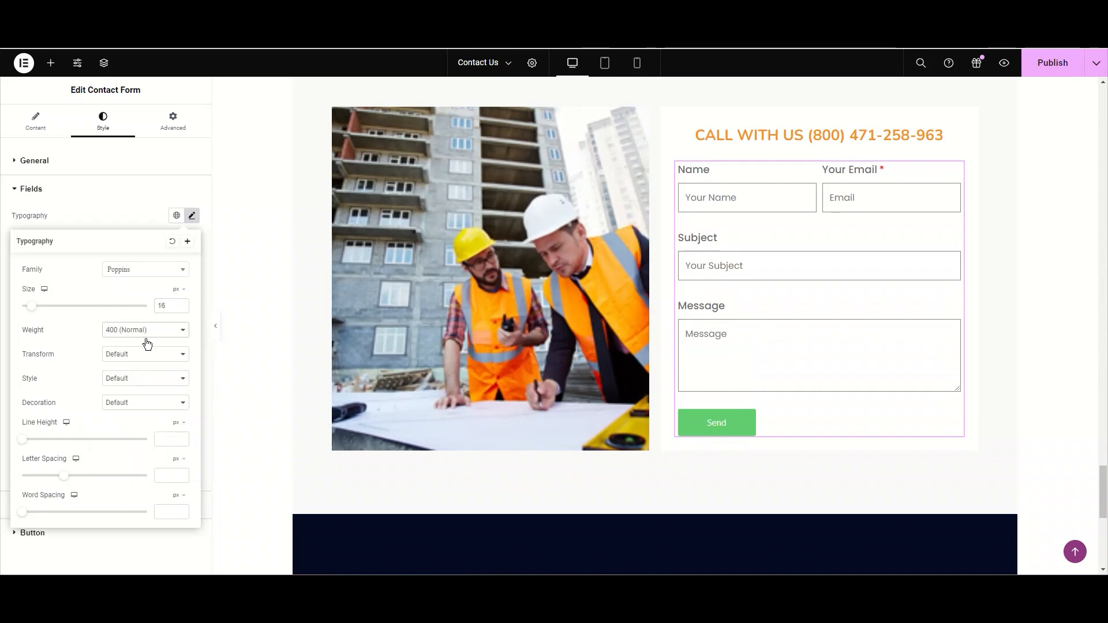
left_click(192, 215)
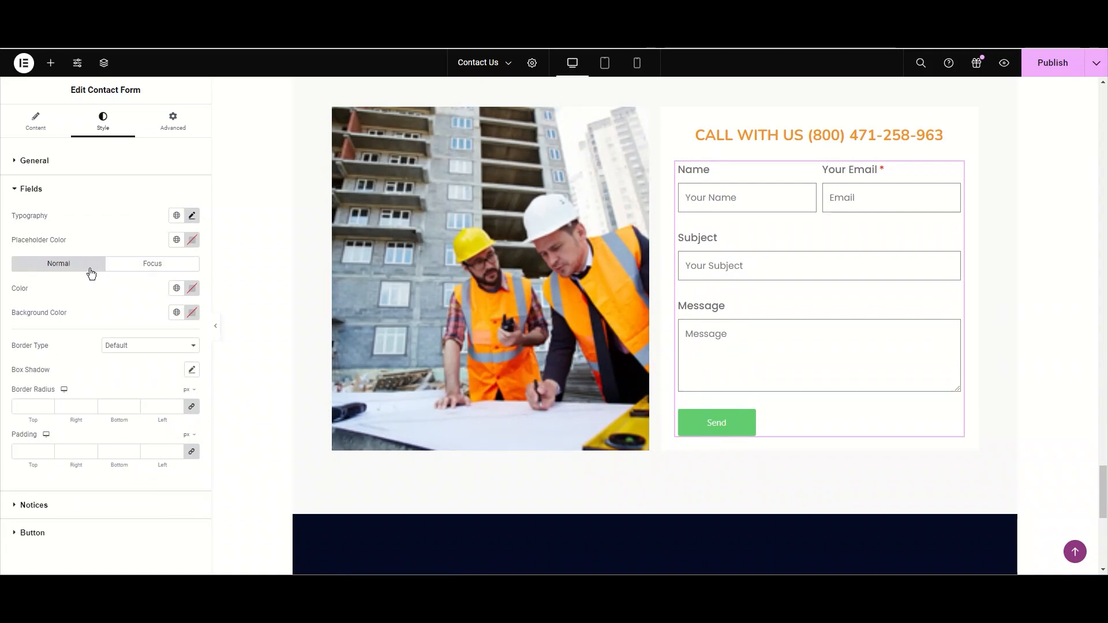
- Try the Primary global colour for focused field text, test it with a sample name, then clear it
left_click(138, 271)
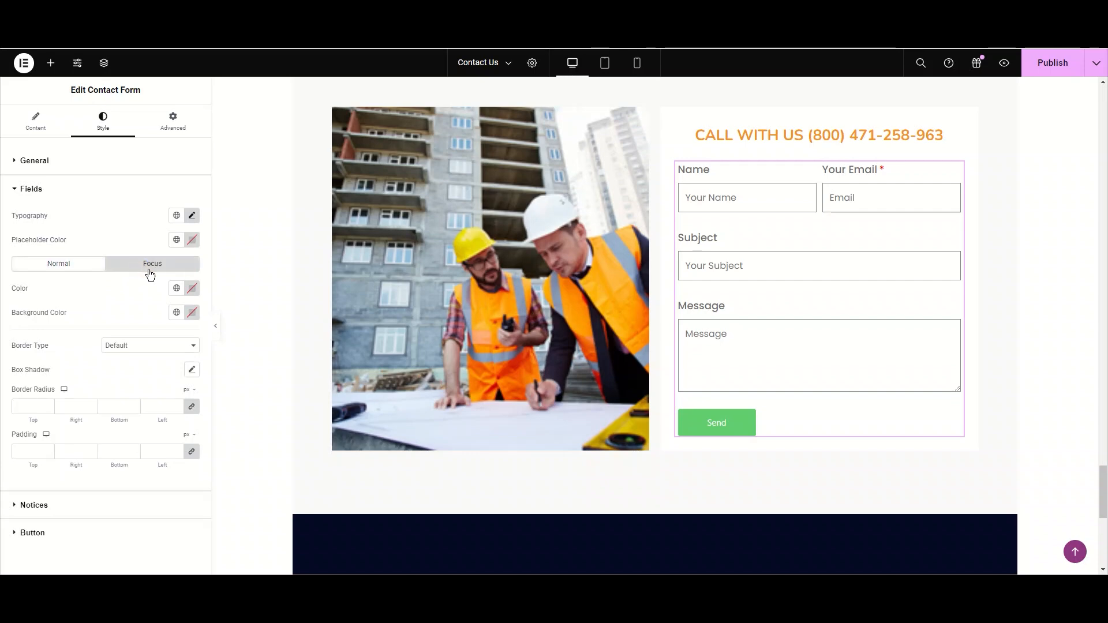
left_click(177, 288)
left_click(144, 346)
left_click(705, 197)
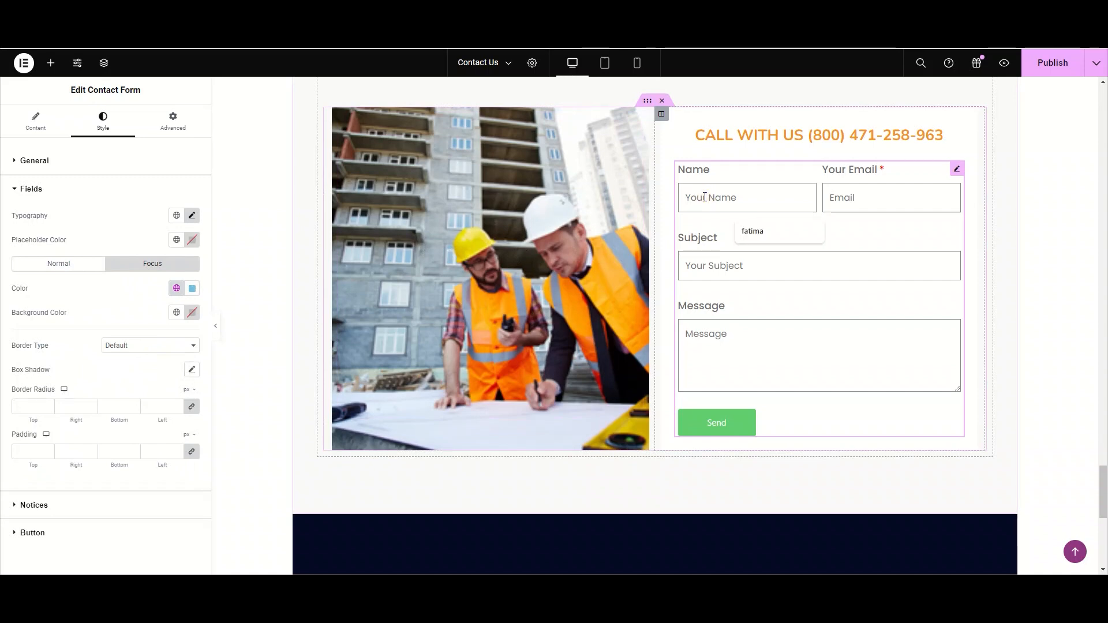
type("fatima")
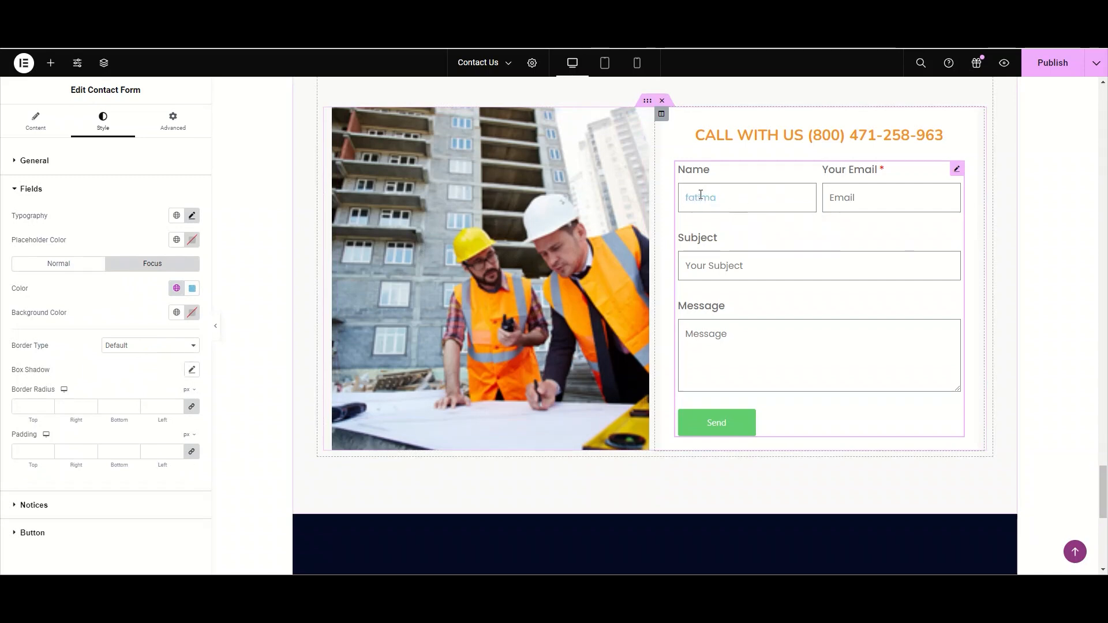
left_click(193, 289)
left_click(212, 313)
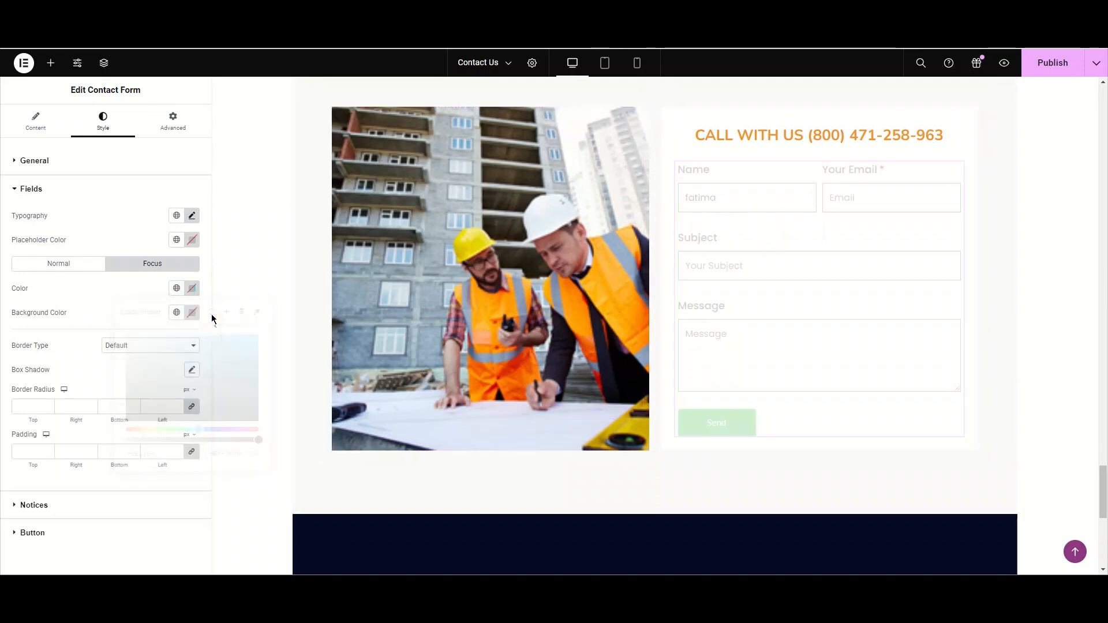
left_click(766, 195)
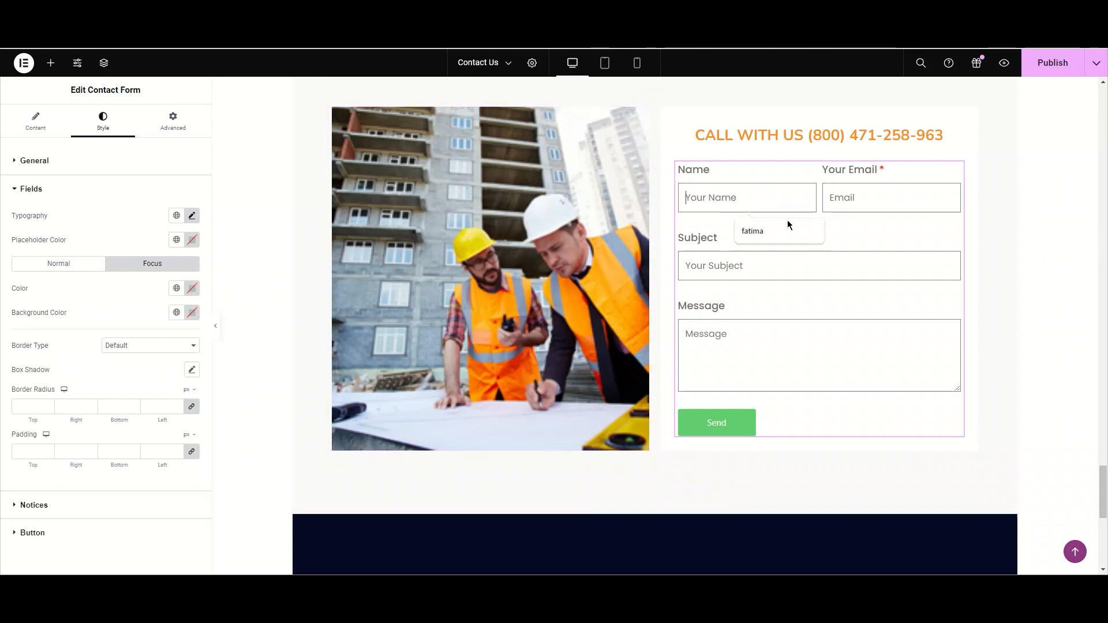
left_click(812, 232)
- Set the fields' normal-state text colour to the Secondary global colour
left_click(86, 268)
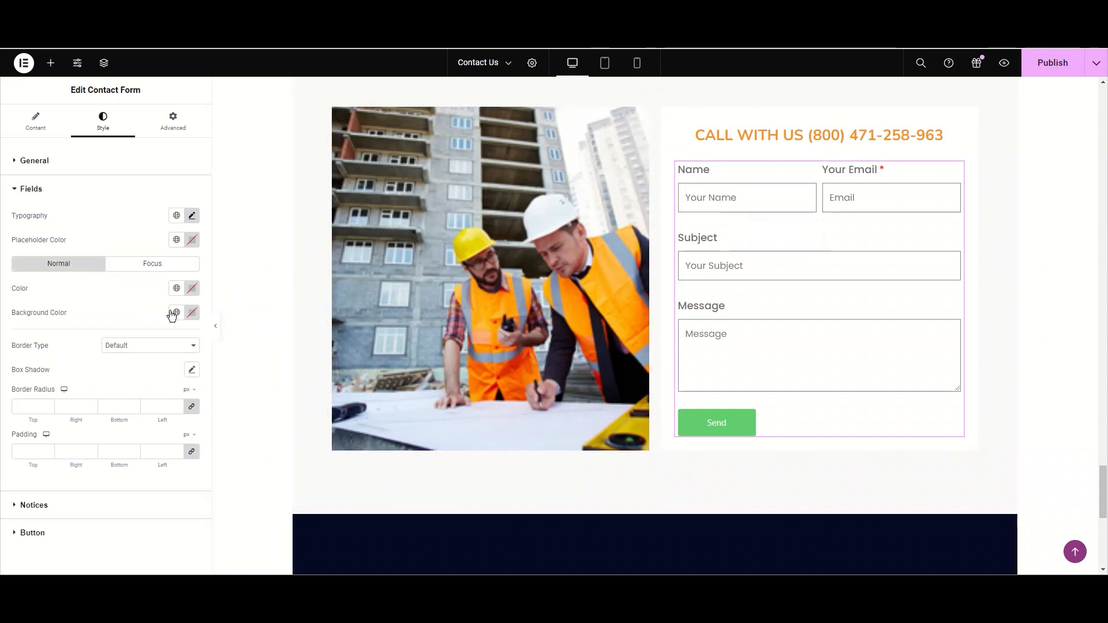
left_click(177, 288)
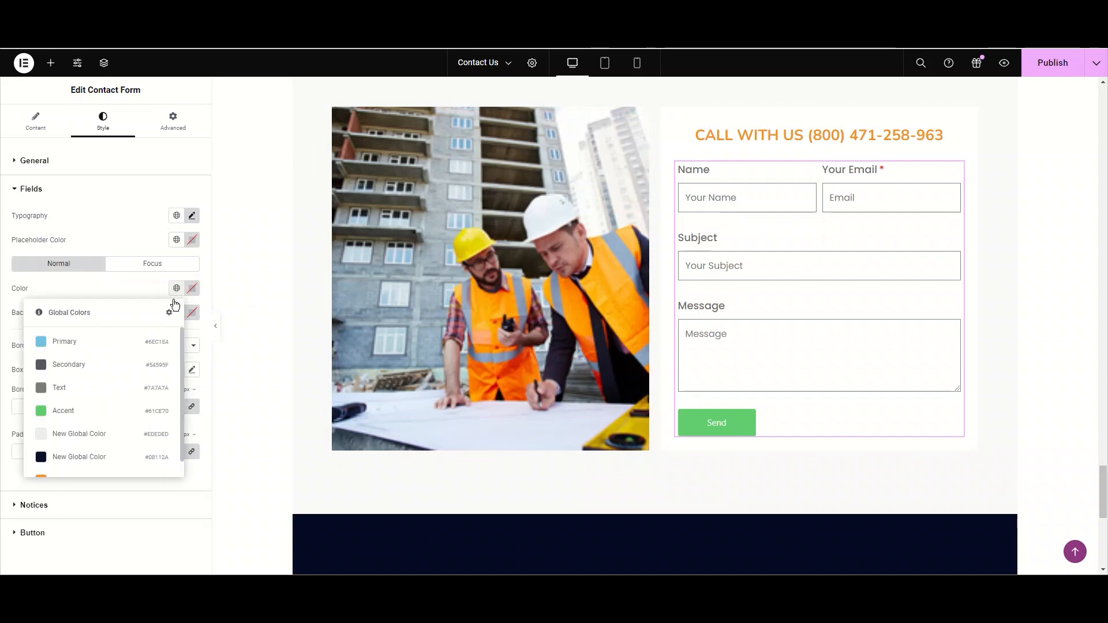
left_click(103, 363)
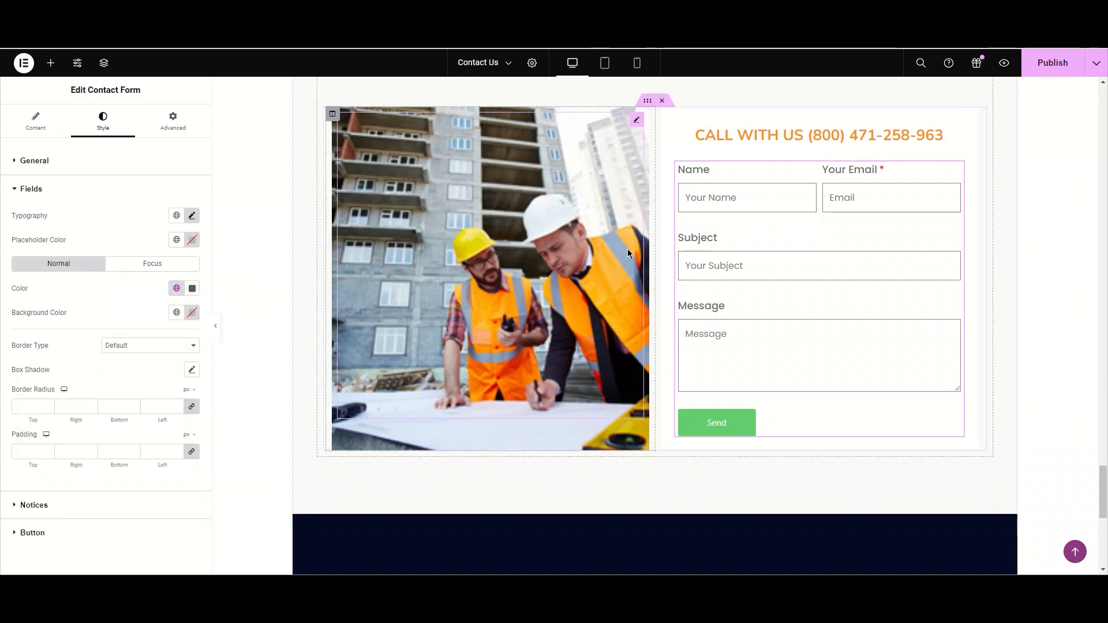
type("yy")
key("BackSpace")
key("BackSpace")
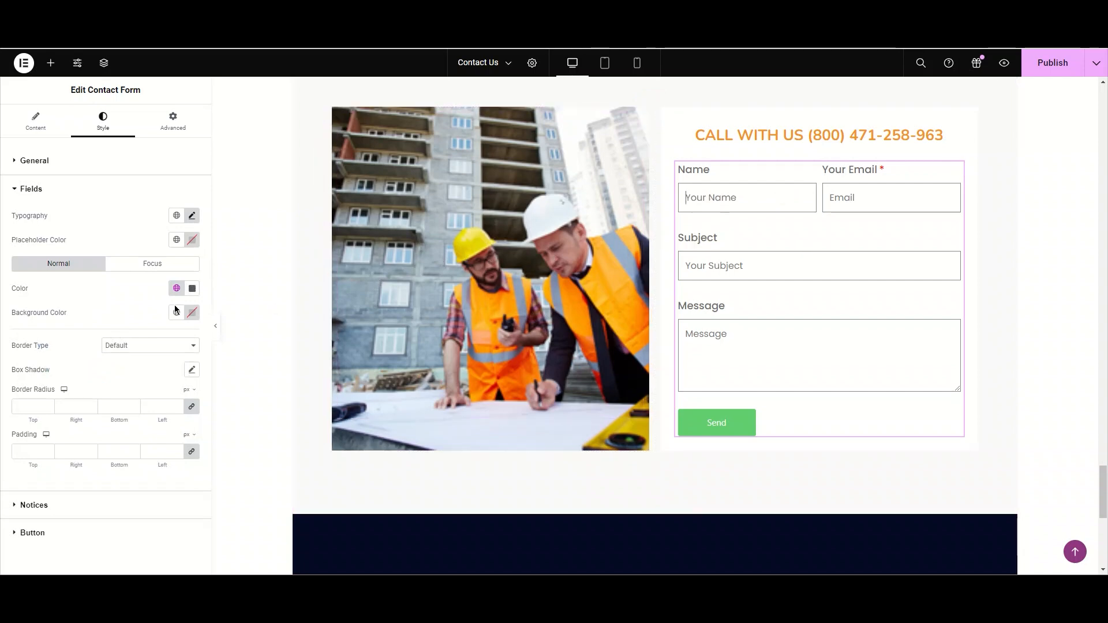
- Set the fields' background colour to #FFF2F2 with the colour picker
left_click(176, 312)
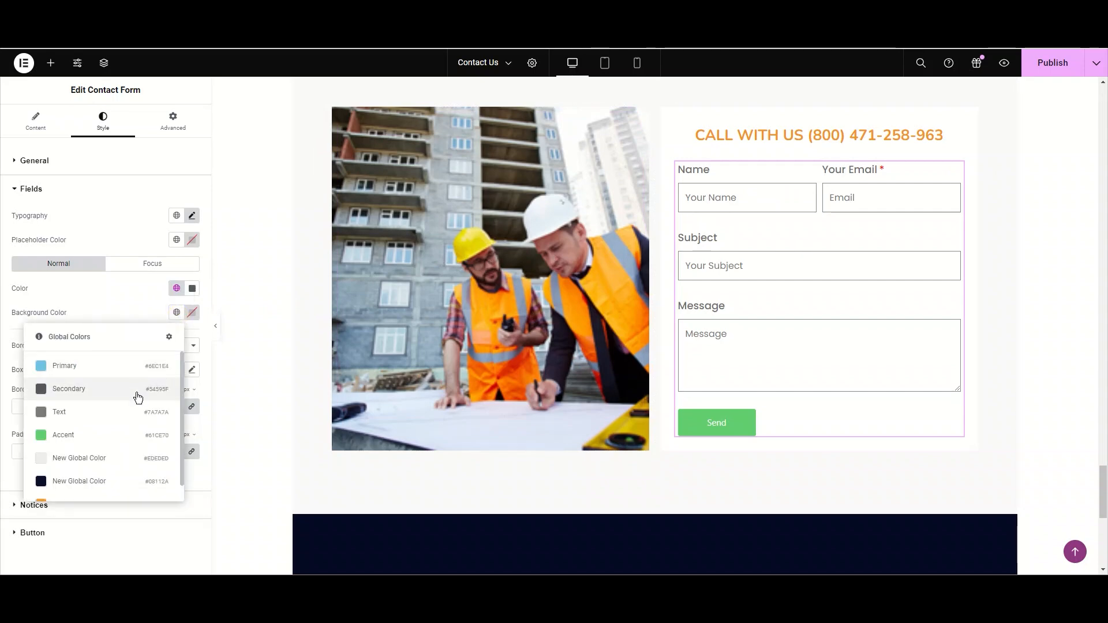
left_click(192, 313)
left_click(181, 366)
left_click_drag(181, 366, 131, 340)
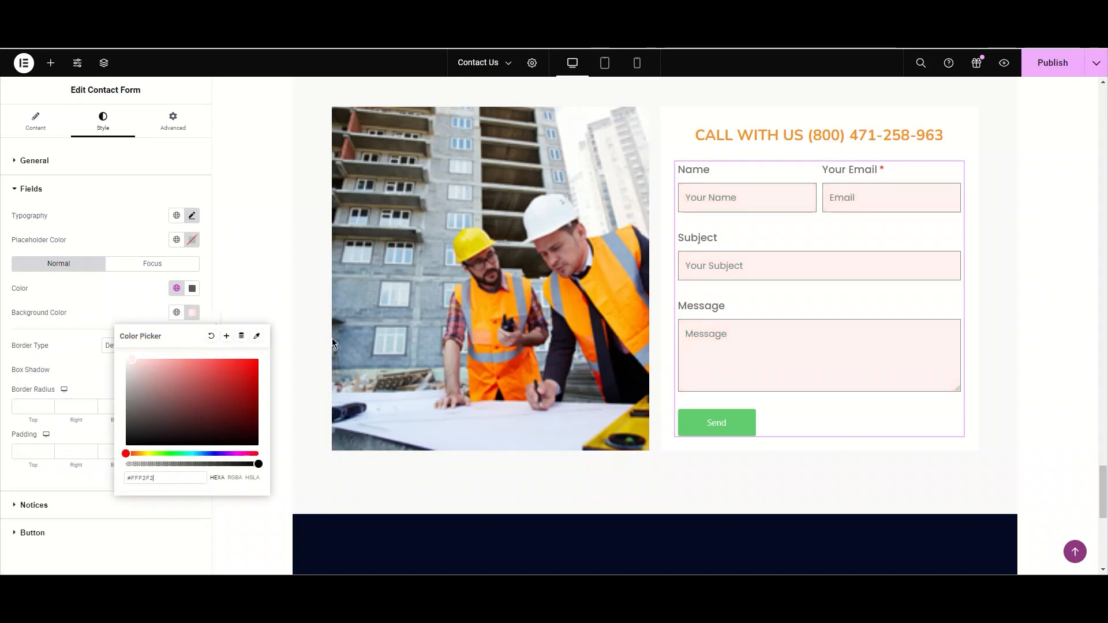
left_click(753, 204)
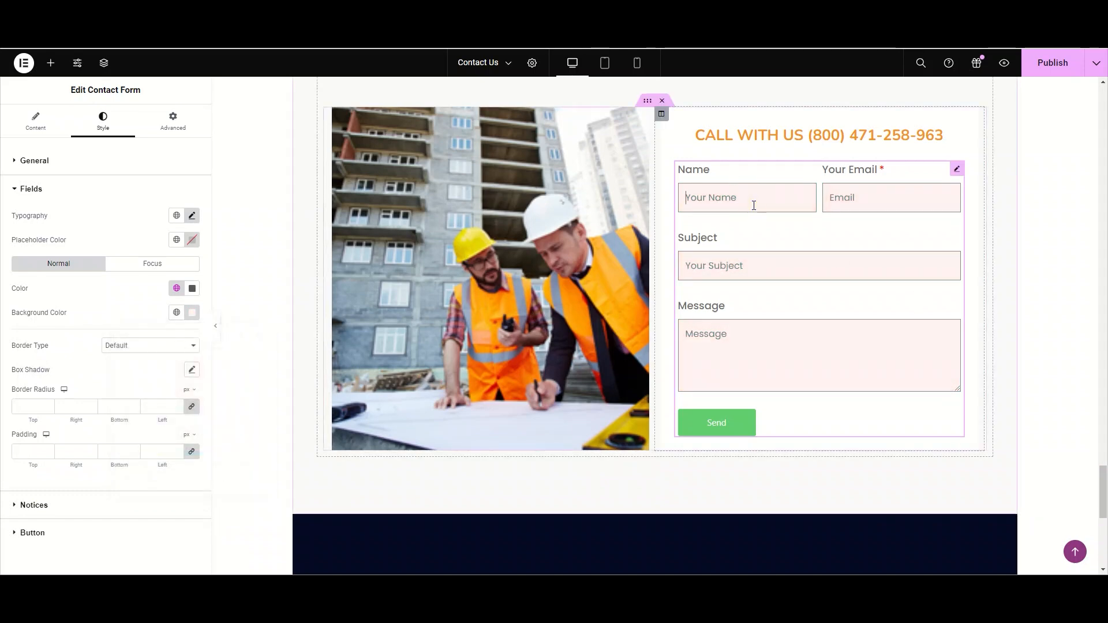
- Test the Name field with sample text, then clear the fields' text and background colours
type("haya")
key("BackSpace")
key("BackSpace")
key("BackSpace")
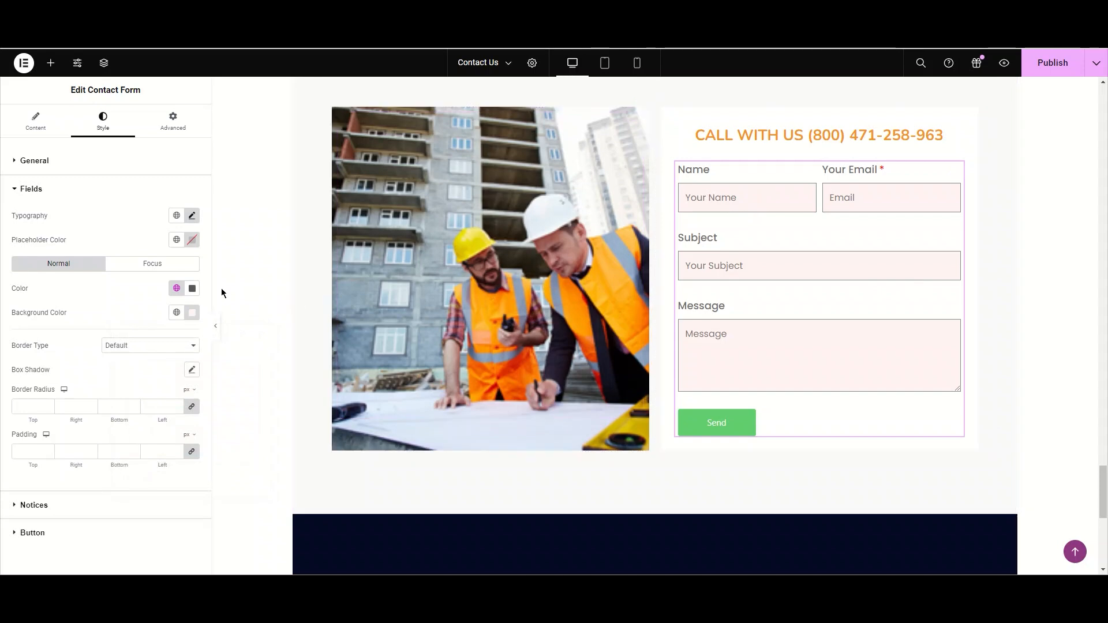
left_click(190, 313)
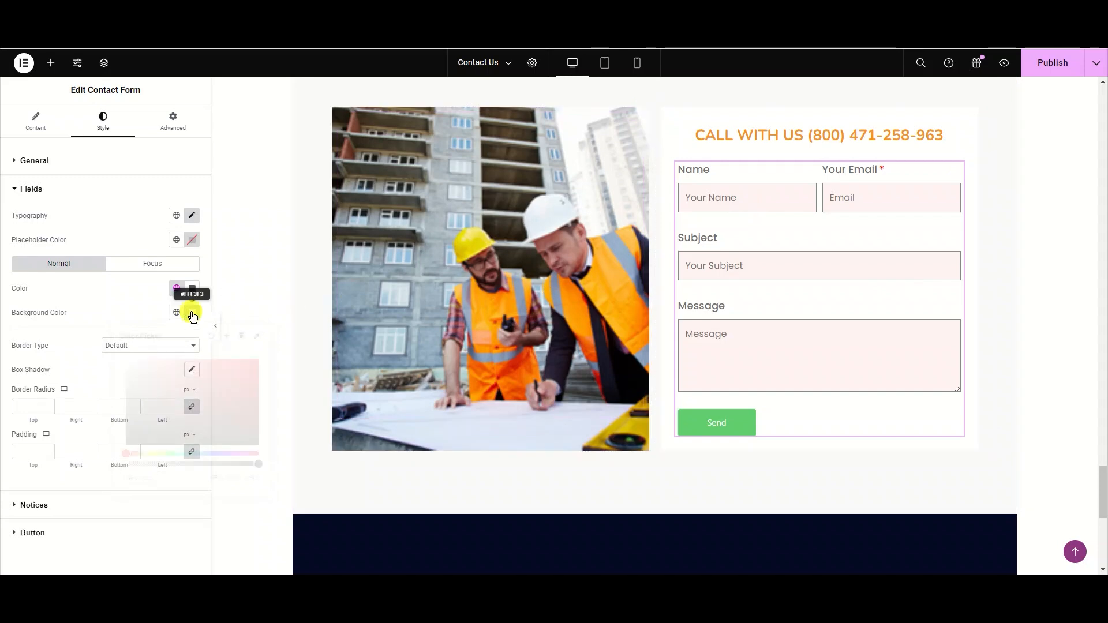
left_click(220, 337)
left_click(192, 289)
left_click(208, 311)
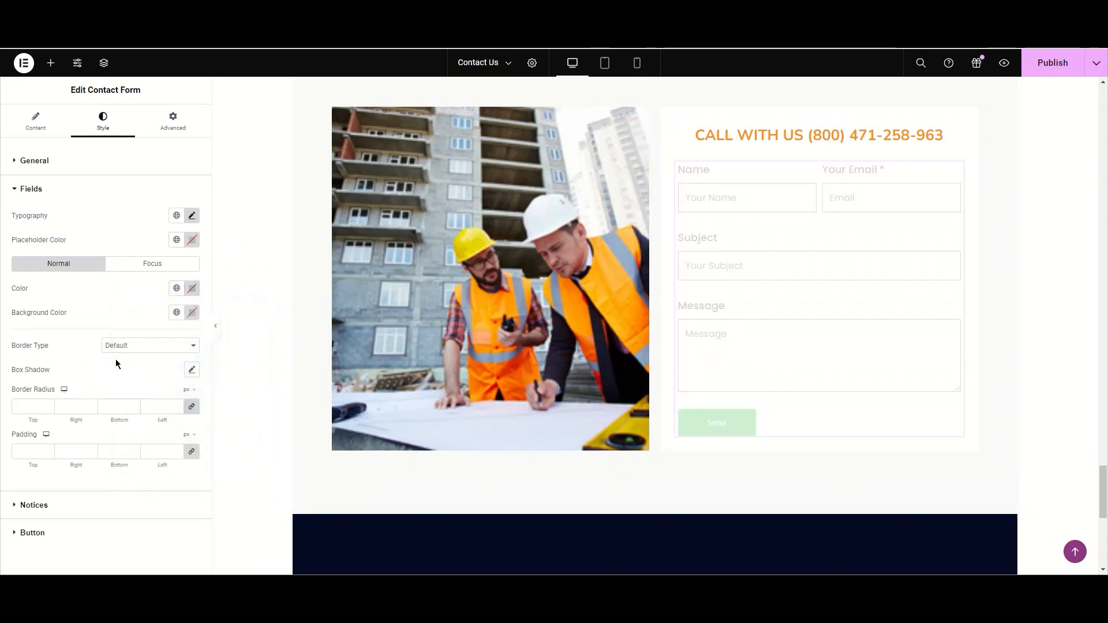
- Set the fields' border type to Solid with a 2 px border width
left_click(143, 348)
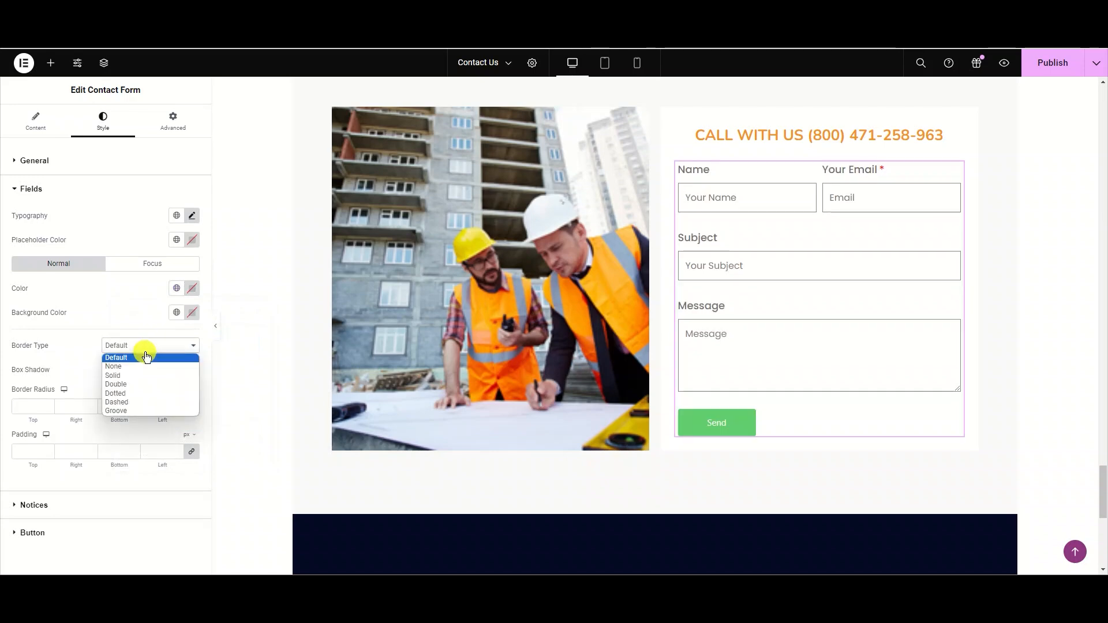
left_click(144, 376)
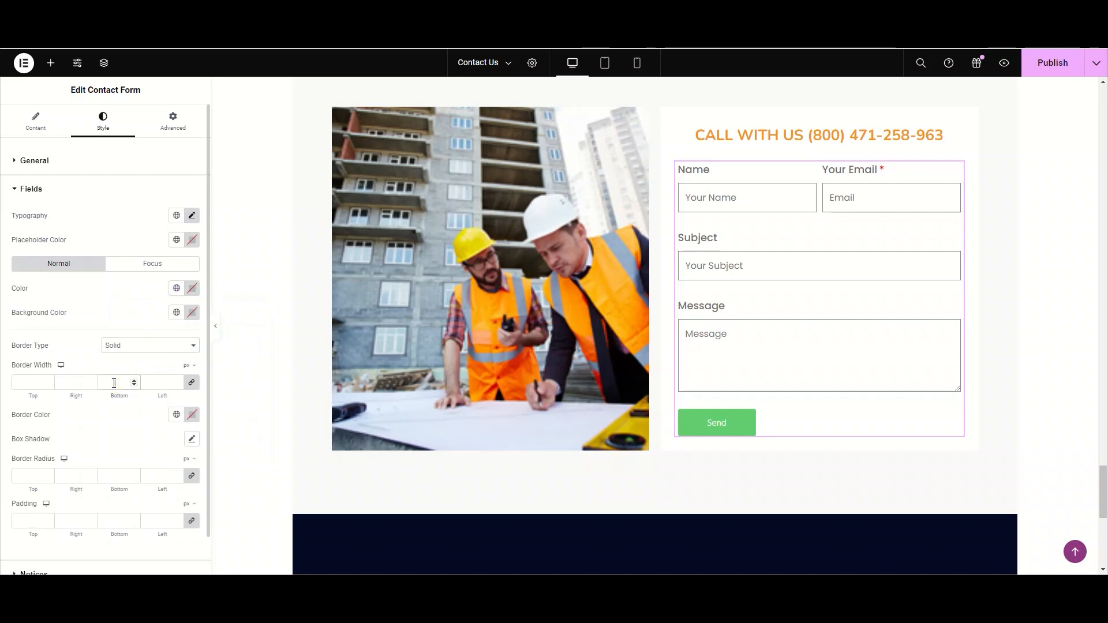
left_click(115, 382)
type("2")
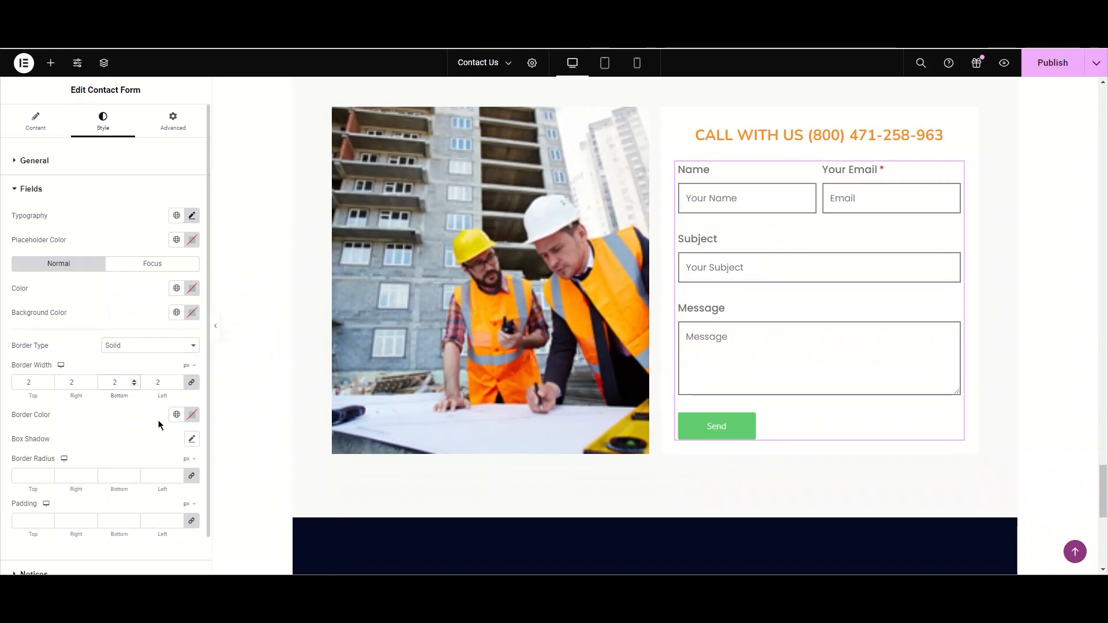
- Set the fields' border colour to #FFA24C with the colour picker
left_click(193, 414)
mouse_move(215, 322)
left_mouse_down()
mouse_move(238, 293)
mouse_move(222, 292)
left_mouse_up()
left_click_drag(148, 361, 136, 363)
mouse_move(230, 278)
left_mouse_down()
mouse_move(243, 250)
mouse_move(219, 249)
left_mouse_up()
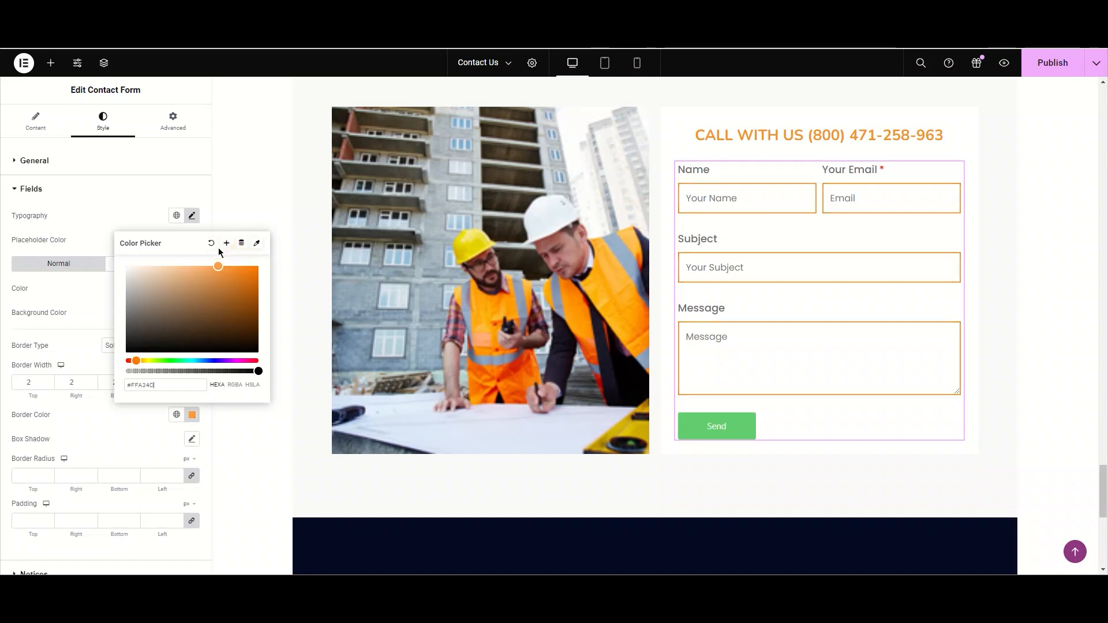
left_click(110, 424)
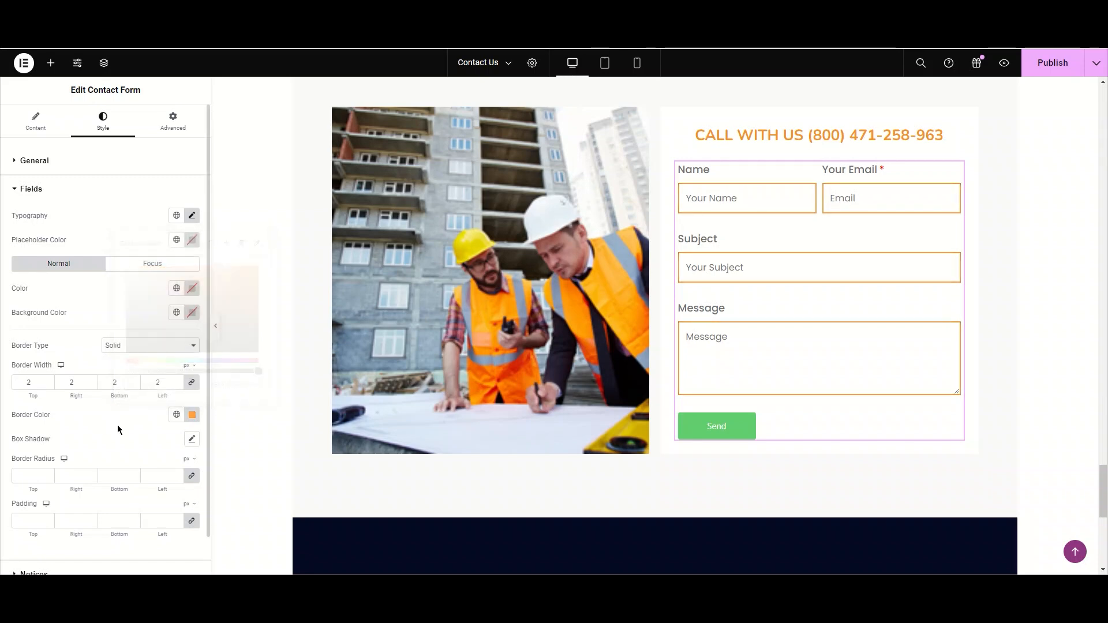
- Try a field box shadow with horizontal 9, vertical -2, blur 14, spread -5 and inset position, then reset it
left_click(192, 441)
scroll(141, 468, "down", 1)
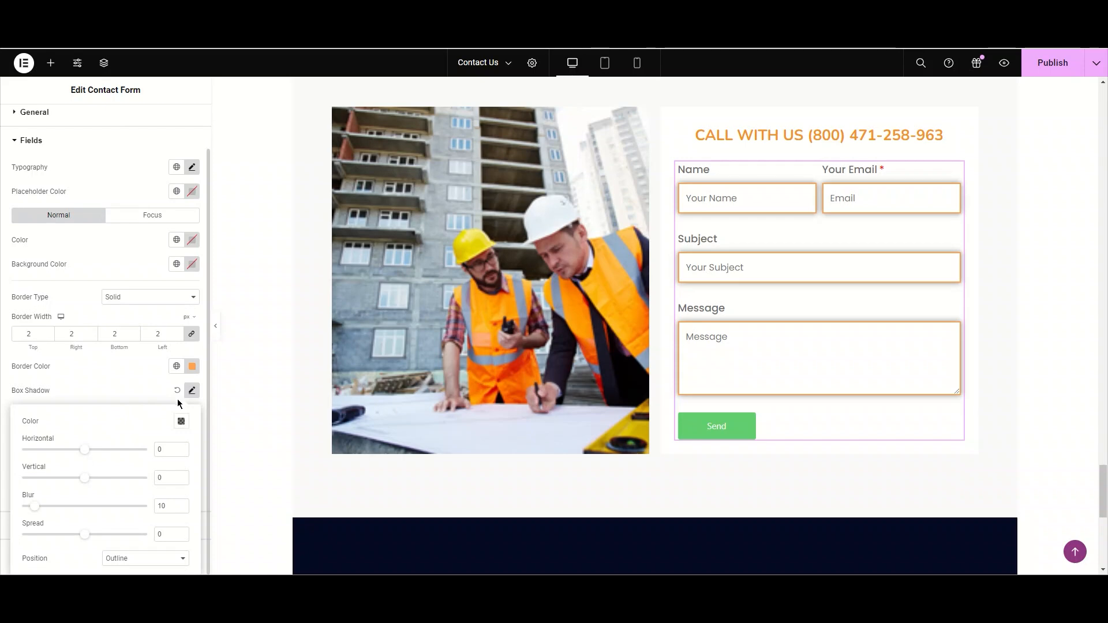
left_click(82, 451)
left_click_drag(82, 451, 39, 506)
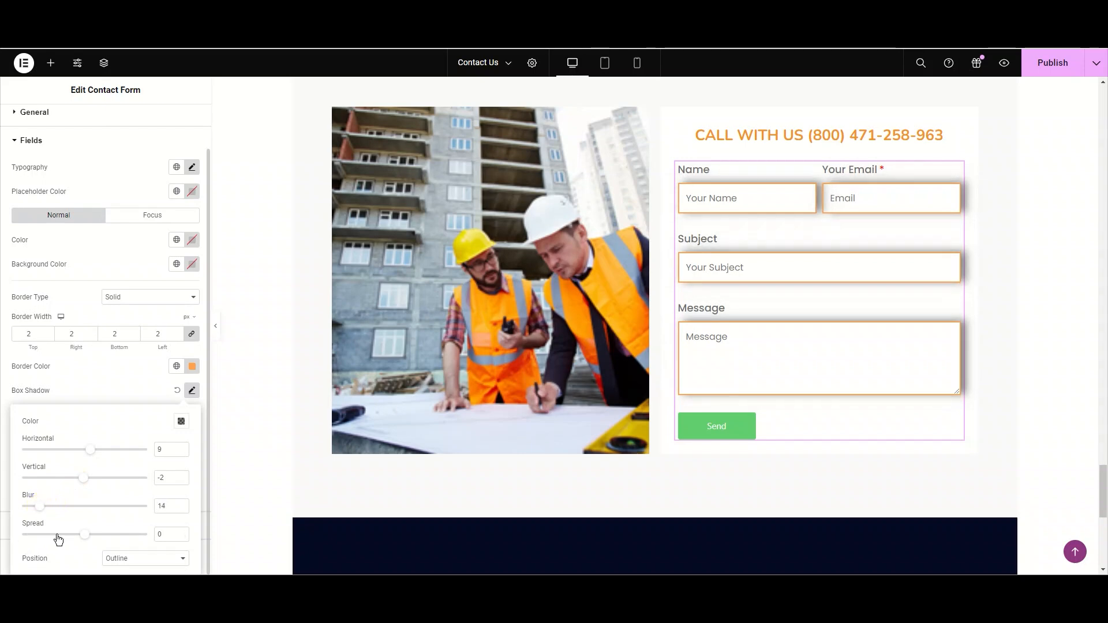
mouse_move(83, 535)
left_mouse_down()
mouse_move(99, 532)
mouse_move(48, 537)
mouse_move(80, 535)
left_mouse_up()
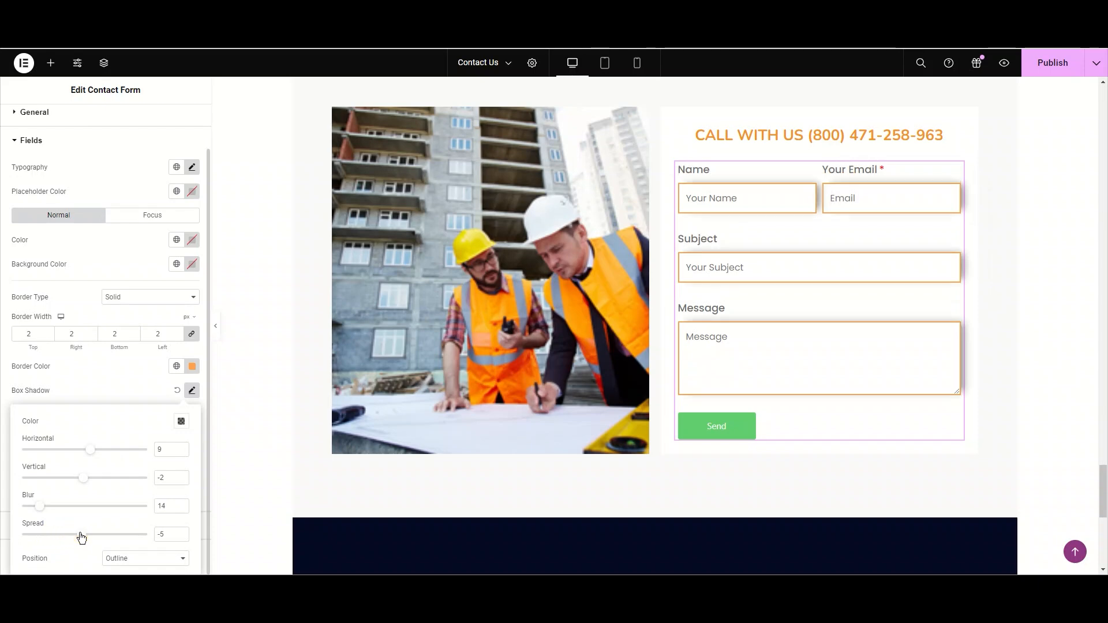
left_click(116, 560)
left_click(116, 543)
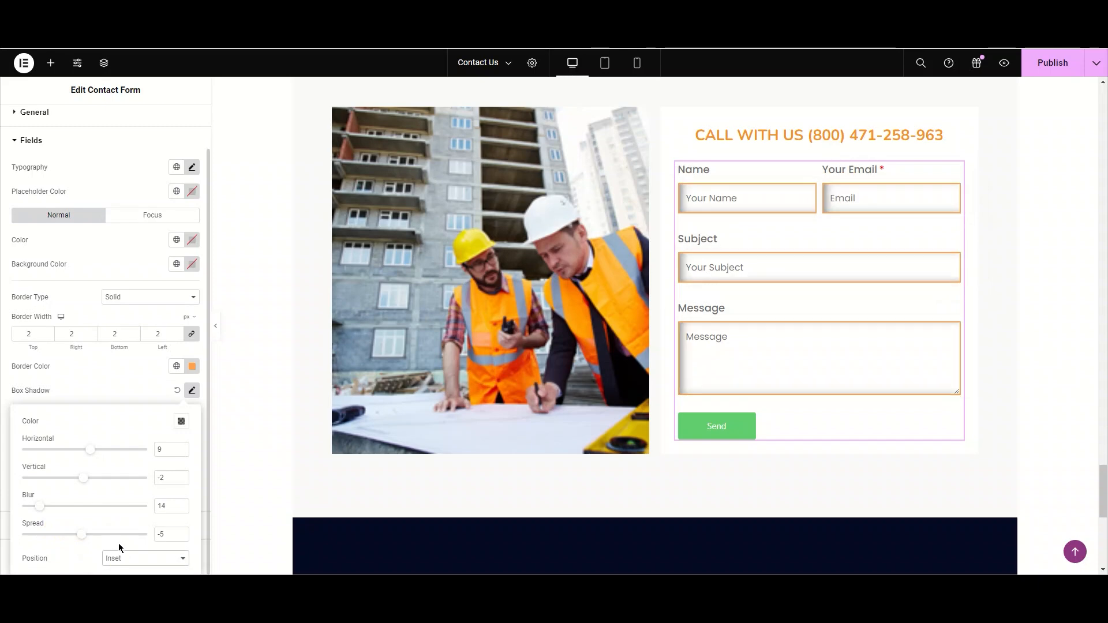
left_click(119, 560)
left_click(139, 537)
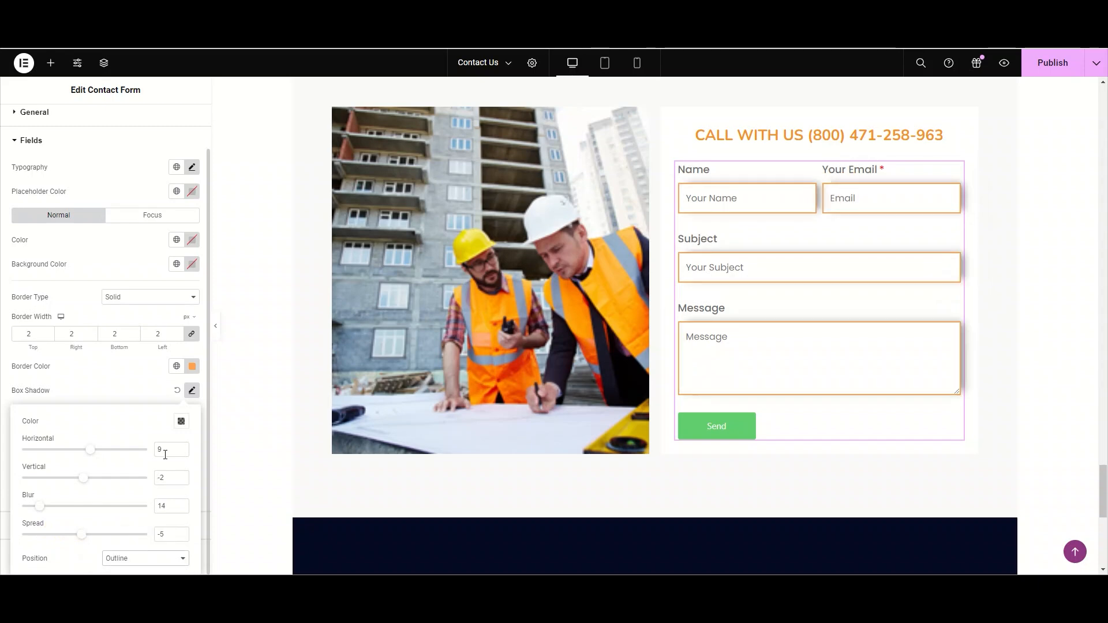
left_click(192, 390)
- Try a 50 px border radius on the fields, then clear it
left_click(58, 436)
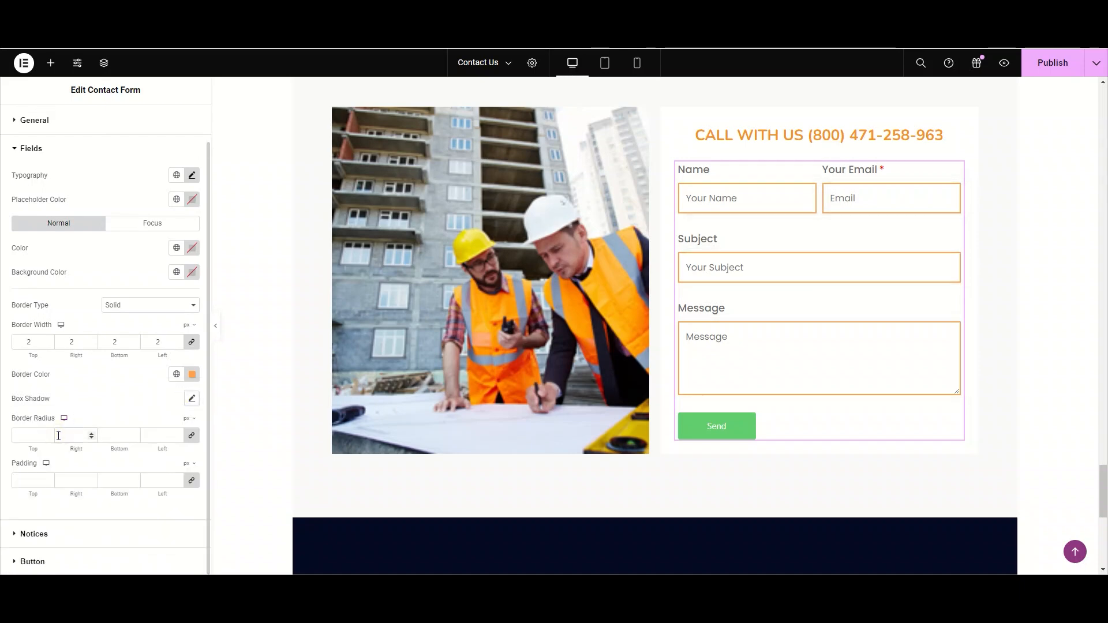
left_click(58, 436)
type("20")
key("BackSpace")
key("BackSpace")
type("50")
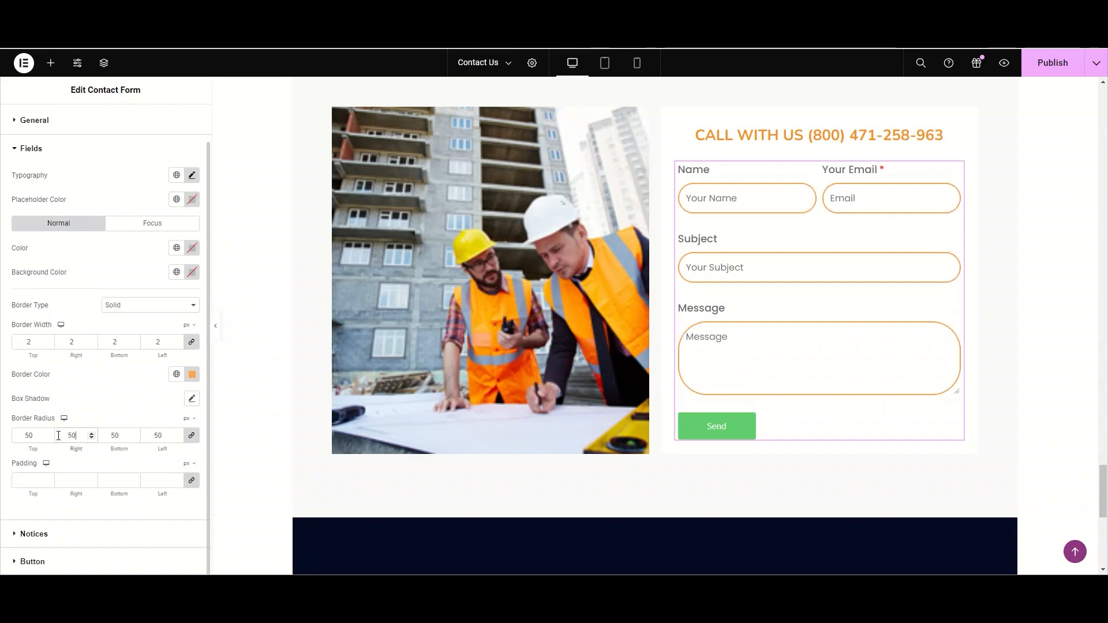
key("BackSpace")
key("BackSpace")
- Try 30 px padding on all sides of the fields
left_click(74, 480)
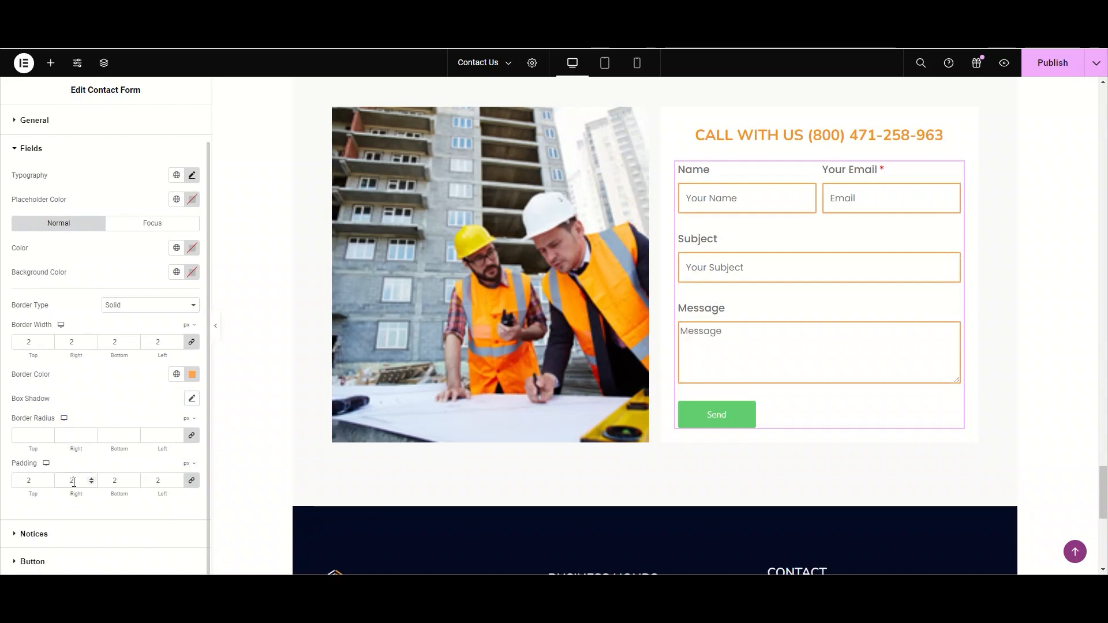
type("20")
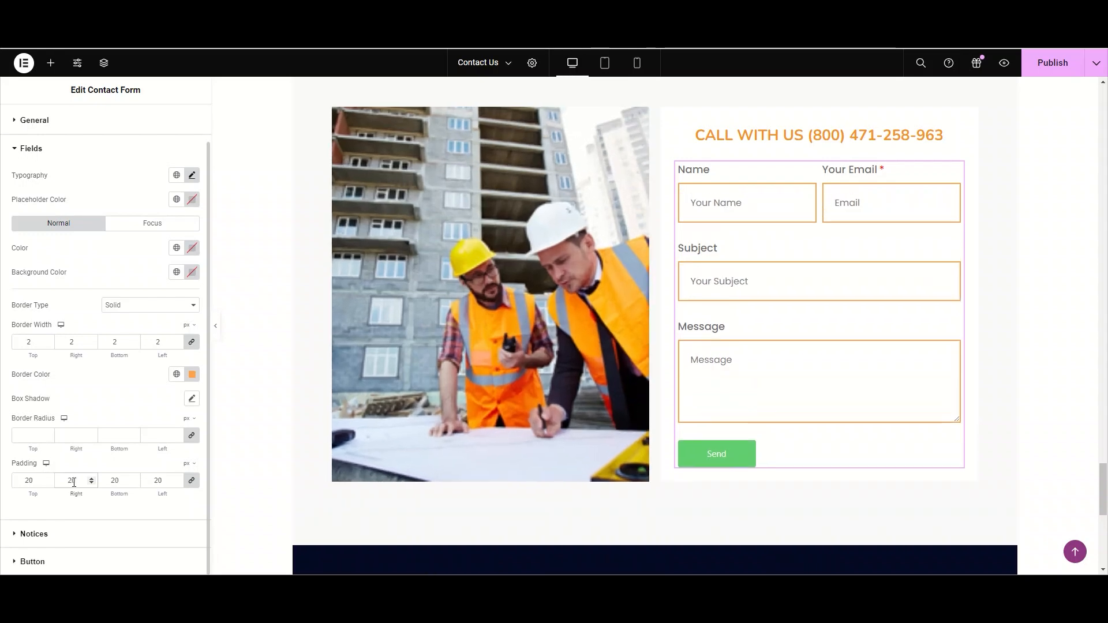
key("BackSpace")
key("BackSpace")
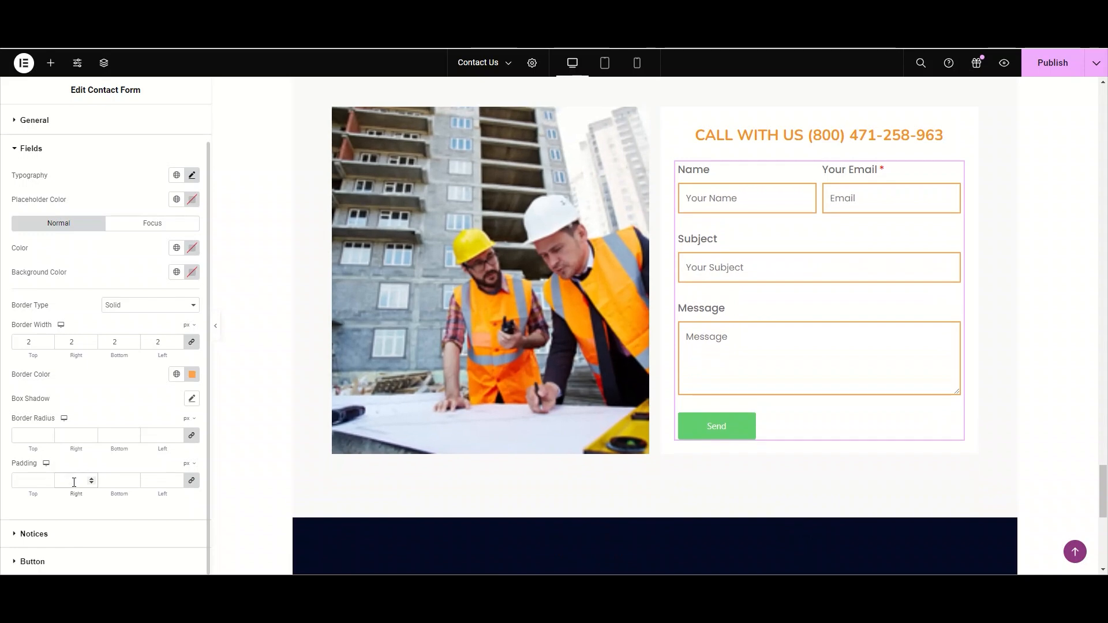
type("30")
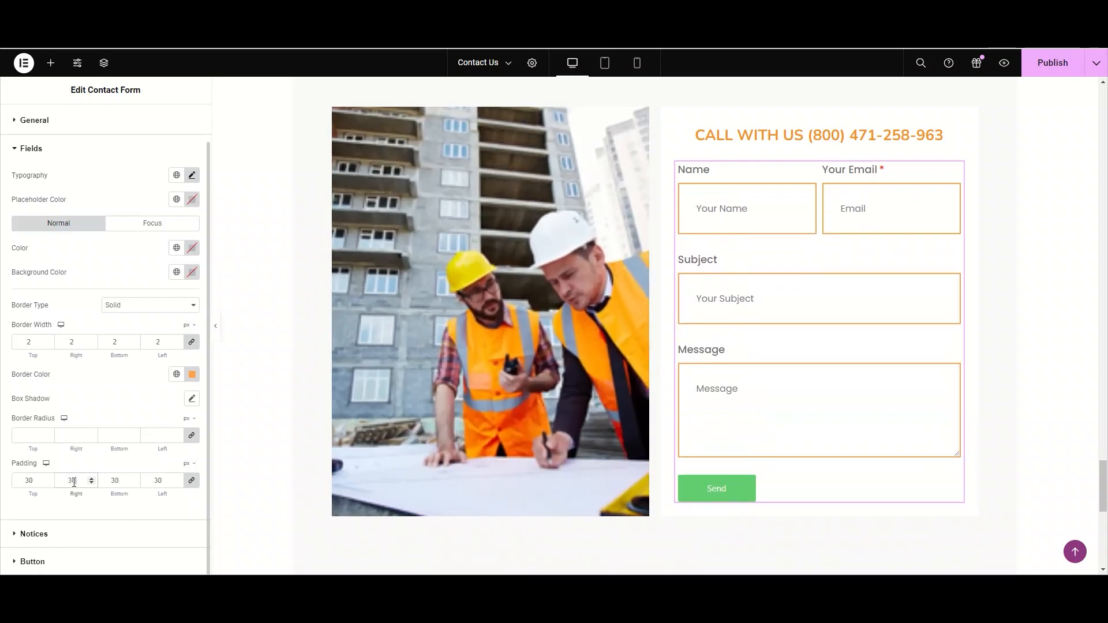
- Clear the fields' border colour
left_click(192, 374)
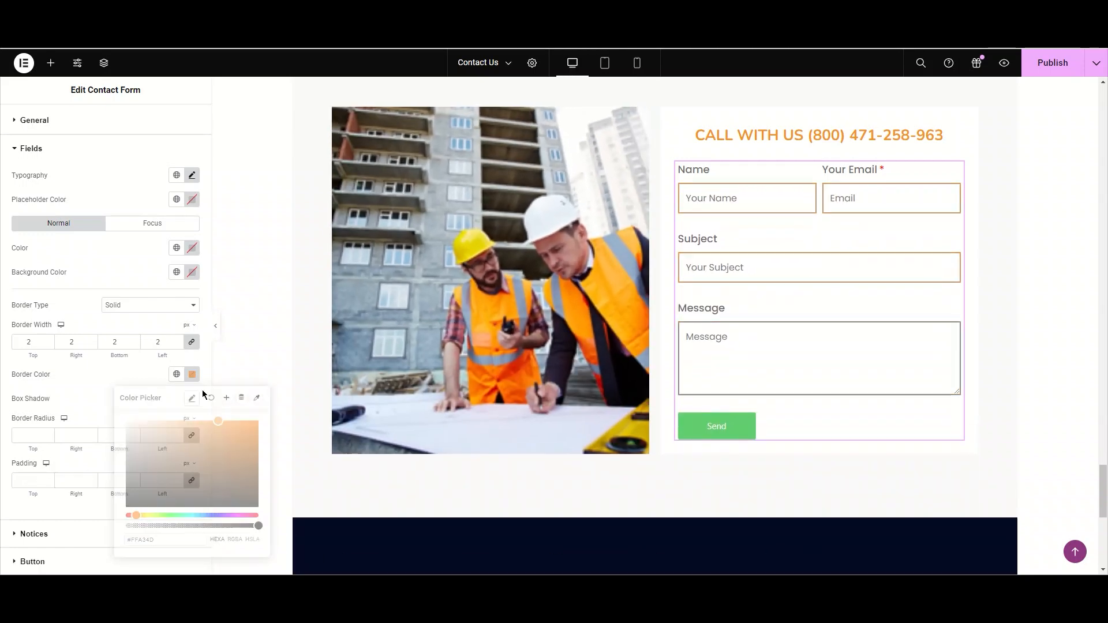
left_click(203, 390)
double_click(166, 342)
- Open the Notices style settings and set the notice alignment to right
scroll(115, 289, "up", 1)
left_click(42, 186)
left_click(53, 217)
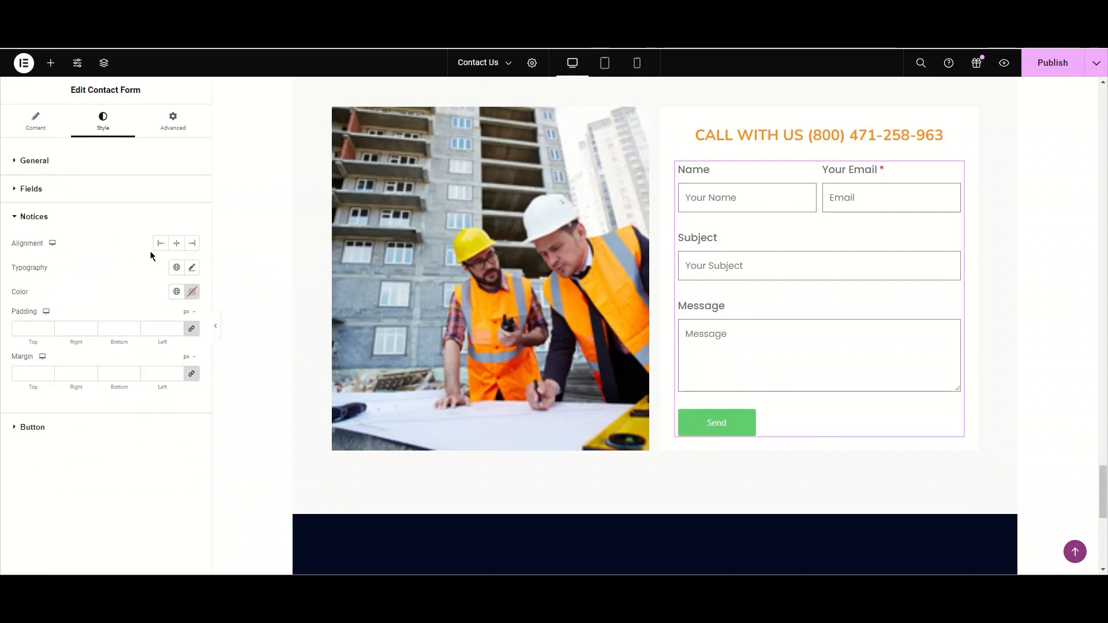
left_click(161, 243)
left_click(179, 245)
left_click(194, 245)
- Submit a test message with a sample name, a placeholder email, and xyz as subject and message
left_click(697, 426)
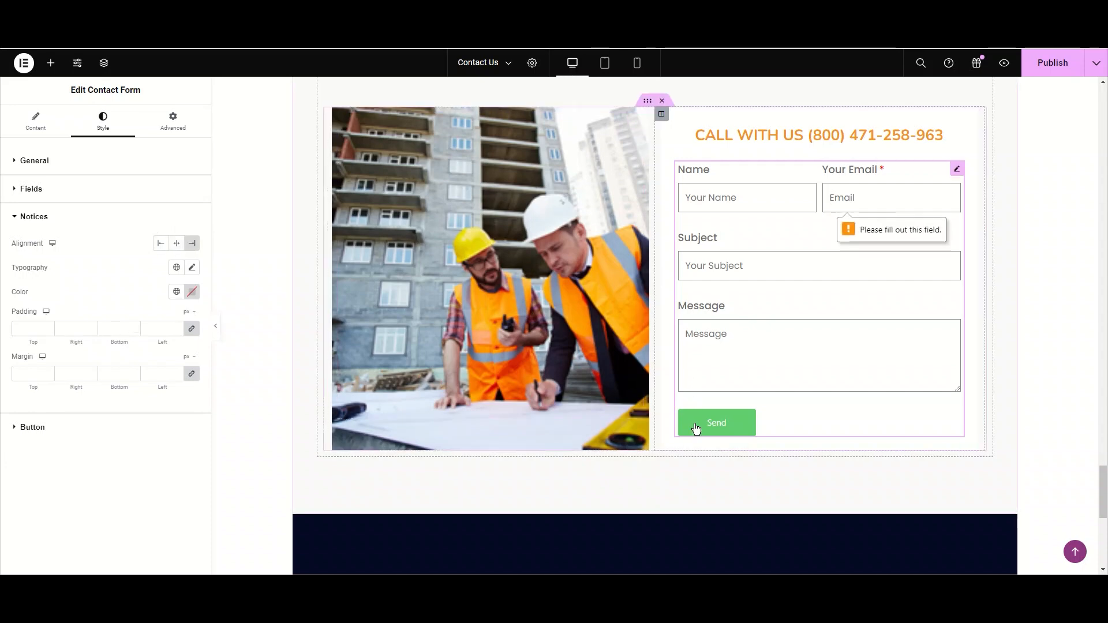
left_click(725, 195)
type("ftaima")
key("BackSpace")
key("BackSpace")
key("BackSpace")
key("BackSpace")
key("BackSpace")
key("BackSpace")
key("BackSpace")
type("fatima")
left_click(828, 199)
type("none@none")
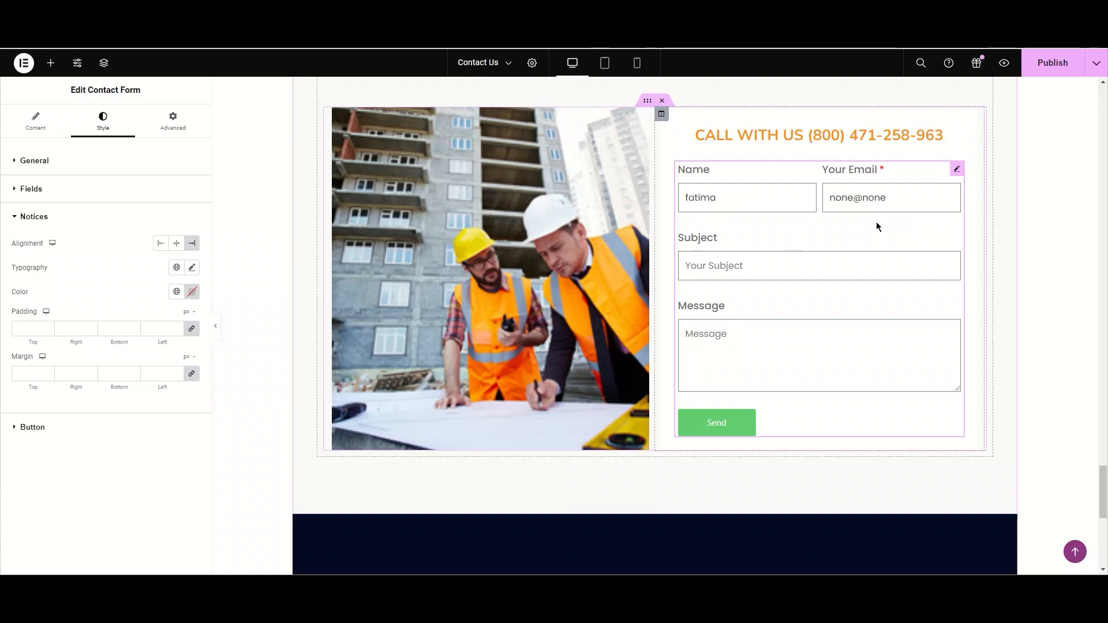
left_click(854, 271)
type("xyz")
left_click(814, 332)
type("xyz")
left_click(726, 424)
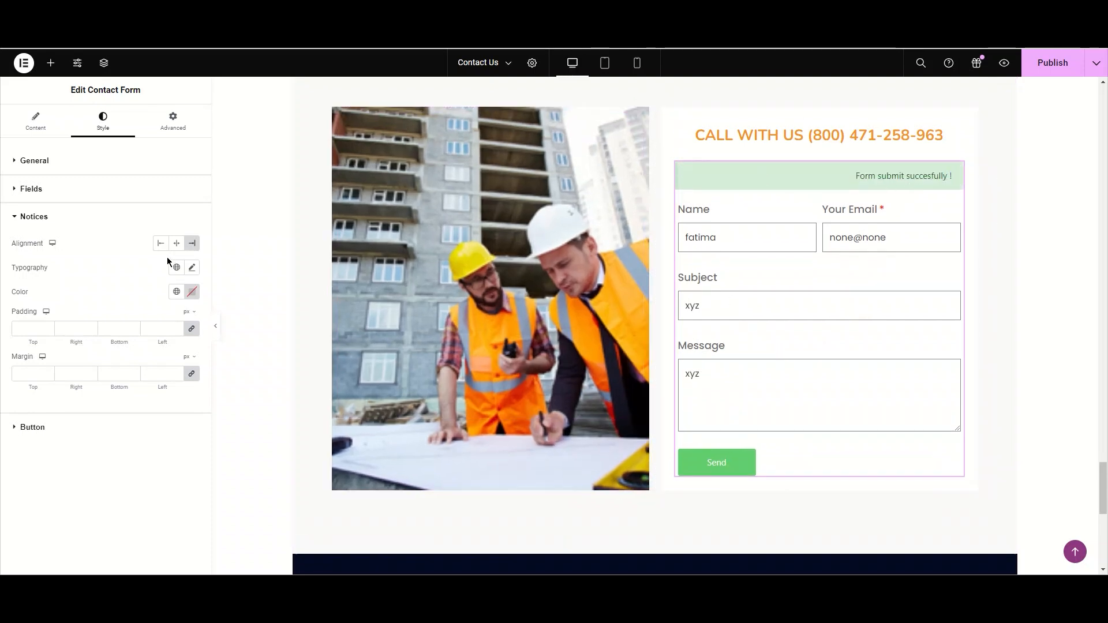
- Center the form notices and set their typography to Poppins at size 15
left_click(176, 243)
left_click(192, 267)
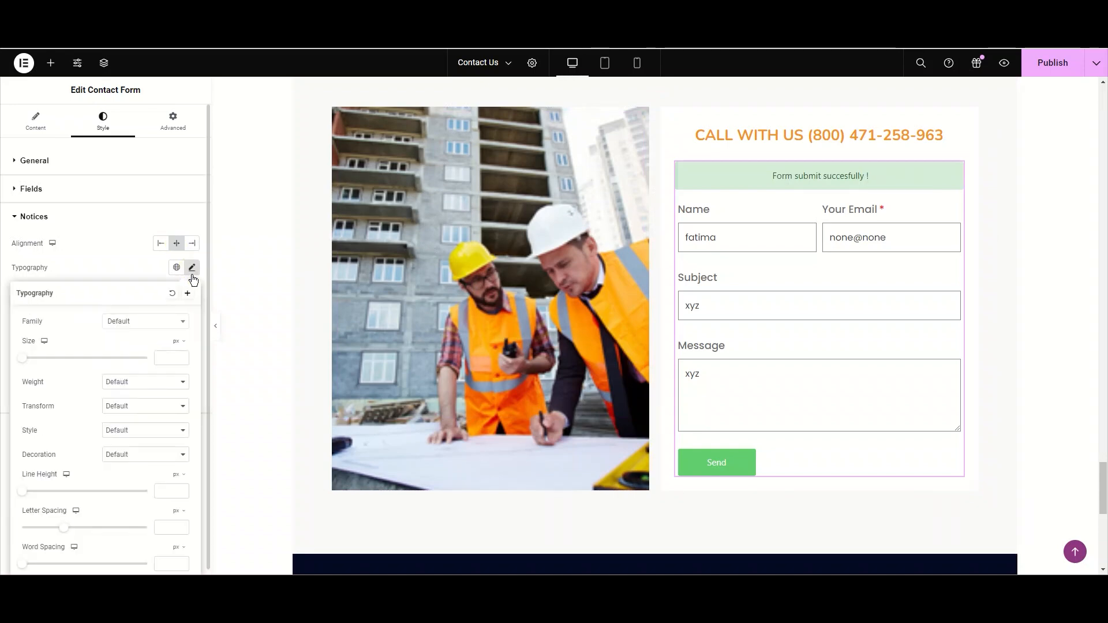
left_click(170, 322)
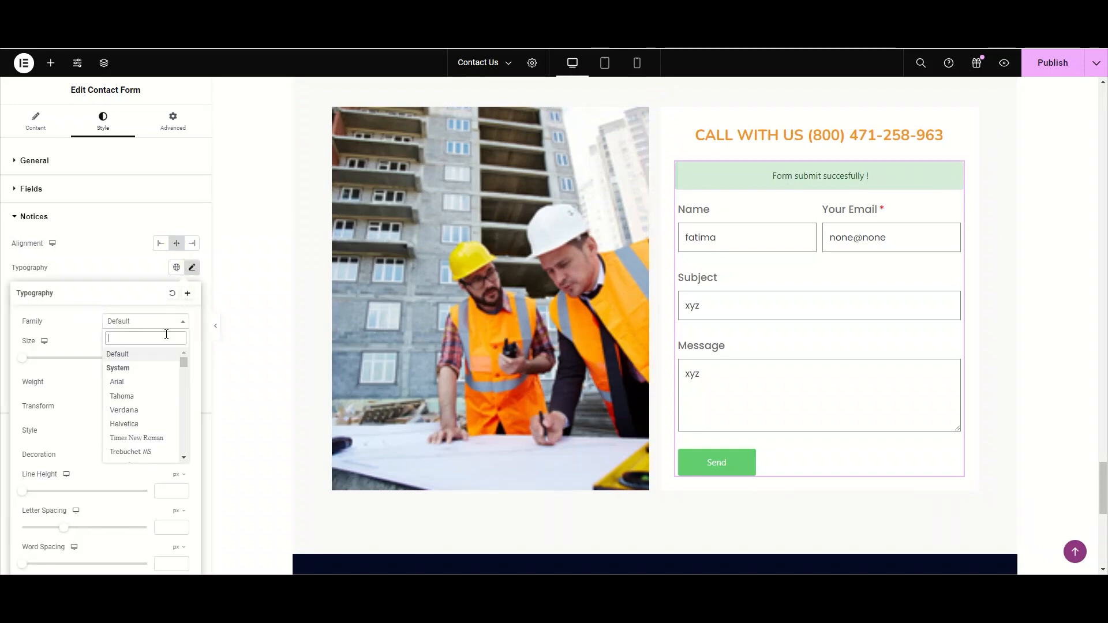
type("pop")
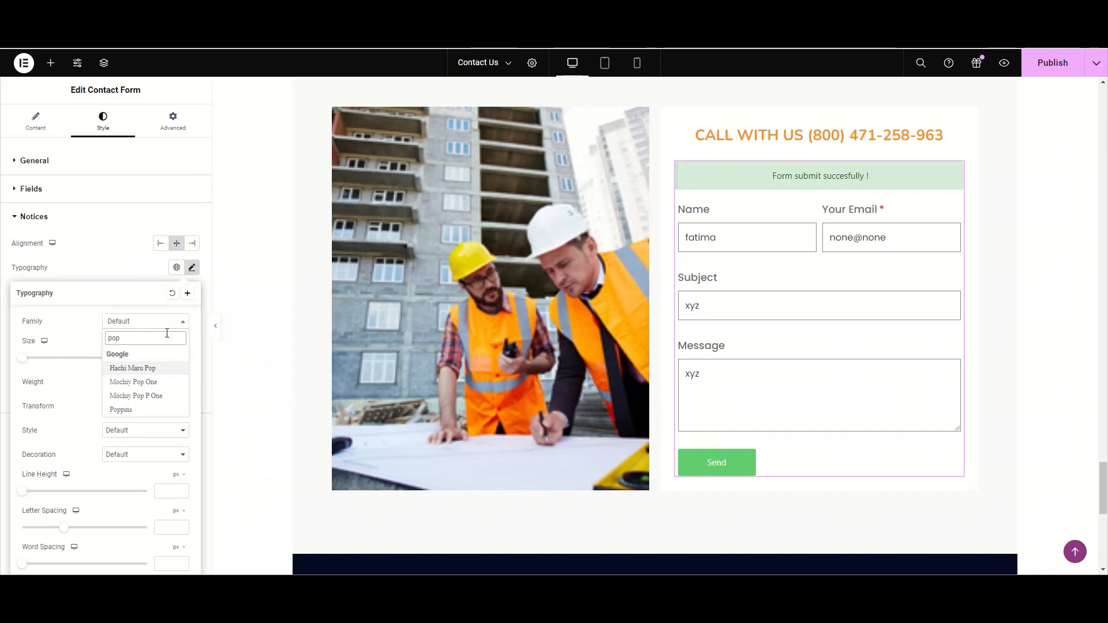
left_click(168, 410)
left_click(27, 358)
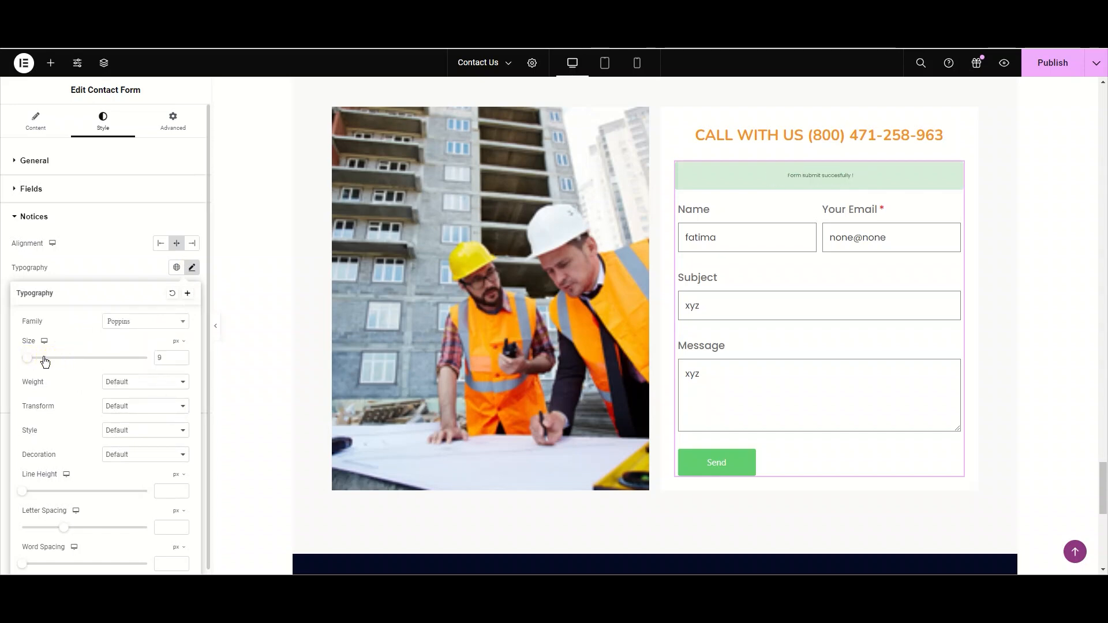
left_click(32, 359)
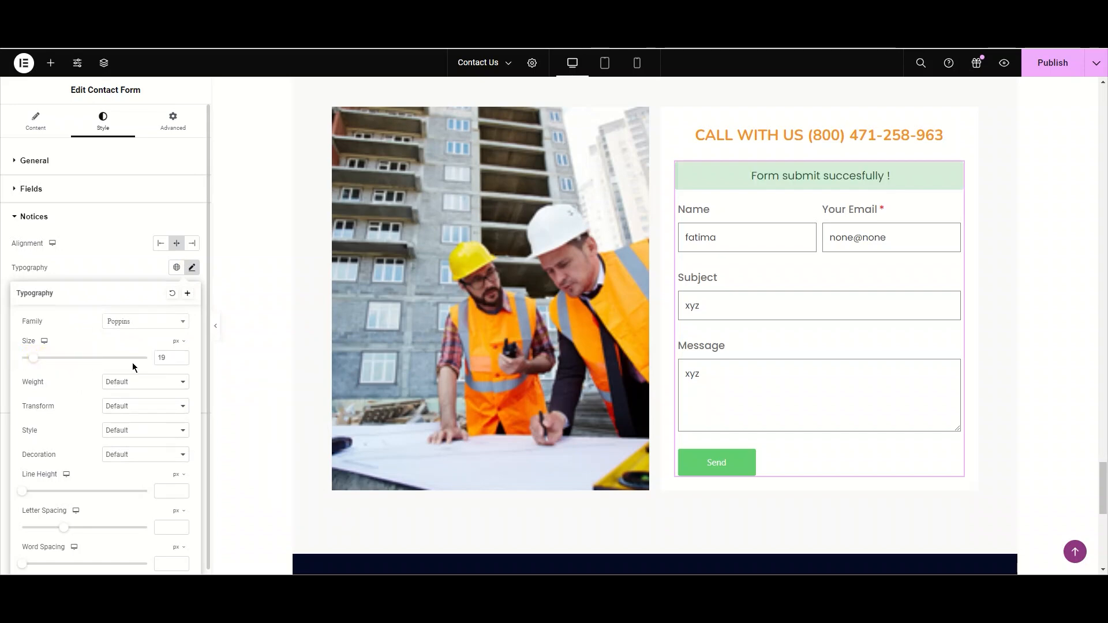
left_click(171, 358)
key("BackSpace")
type("5")
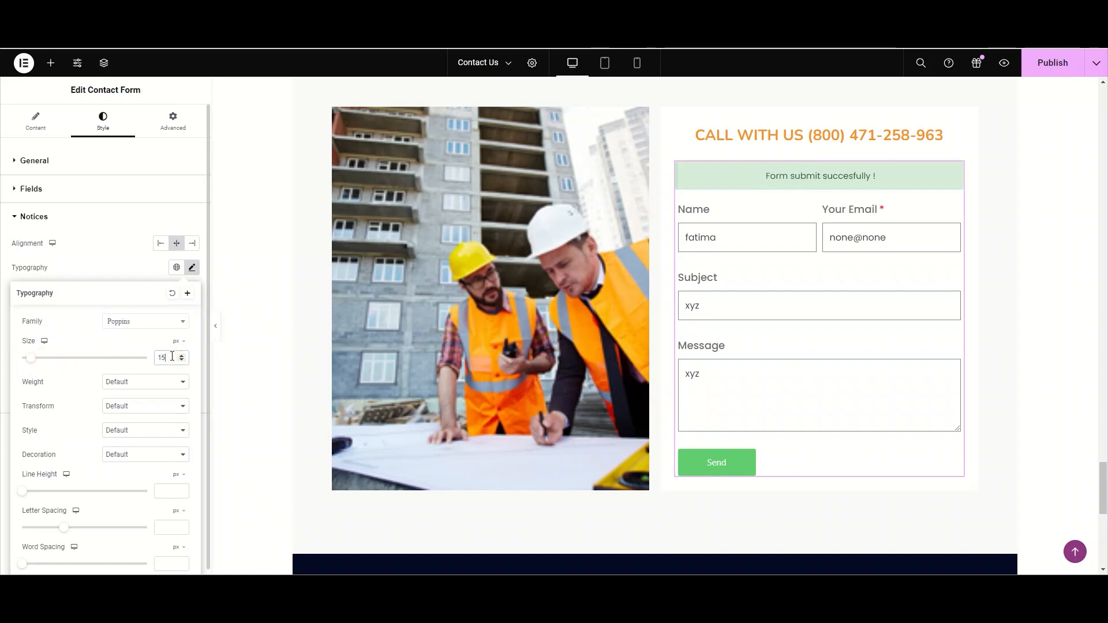
left_click(193, 267)
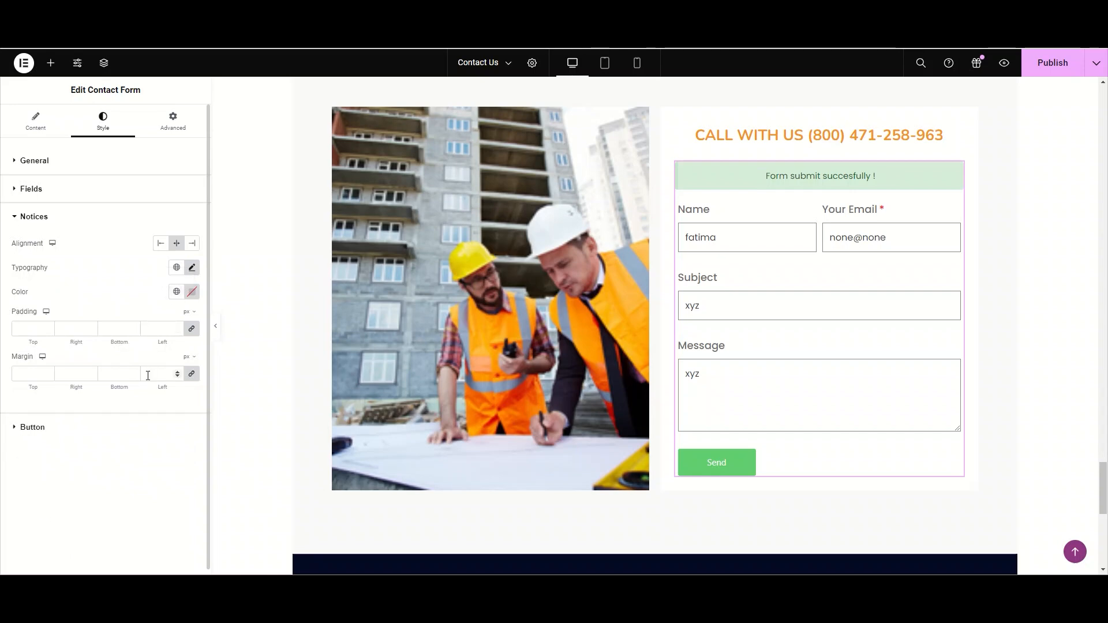
- Clear the test entries from the Name, Email, Subject and Message fields
left_click(46, 224)
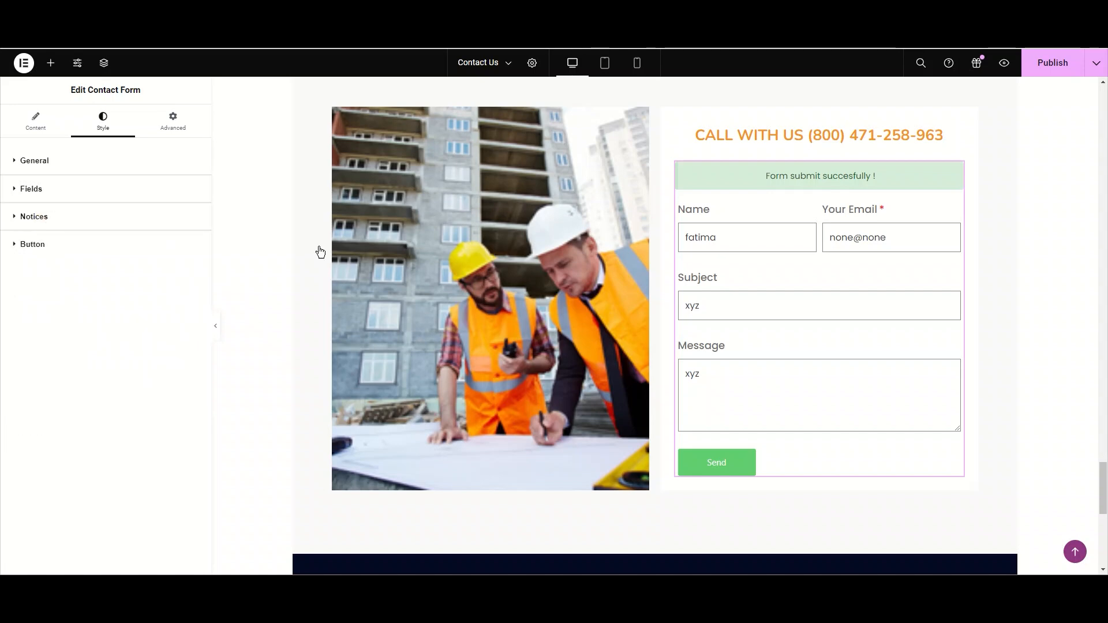
double_click(737, 230)
key("BackSpace")
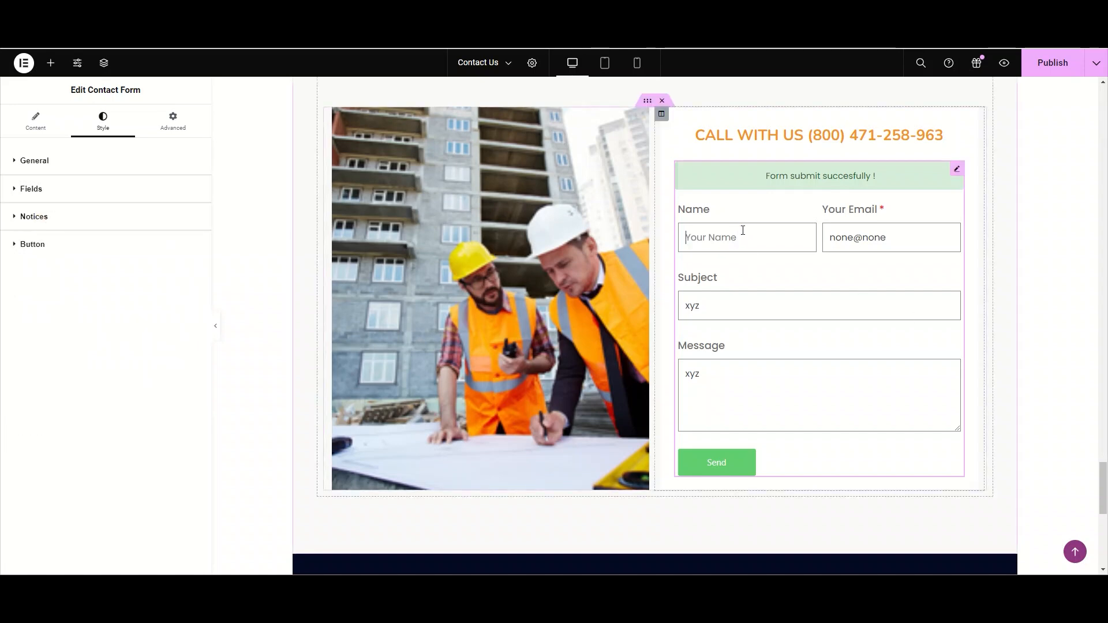
double_click(859, 243)
key("BackSpace")
double_click(832, 312)
key("BackSpace")
double_click(818, 378)
key("BackSpace")
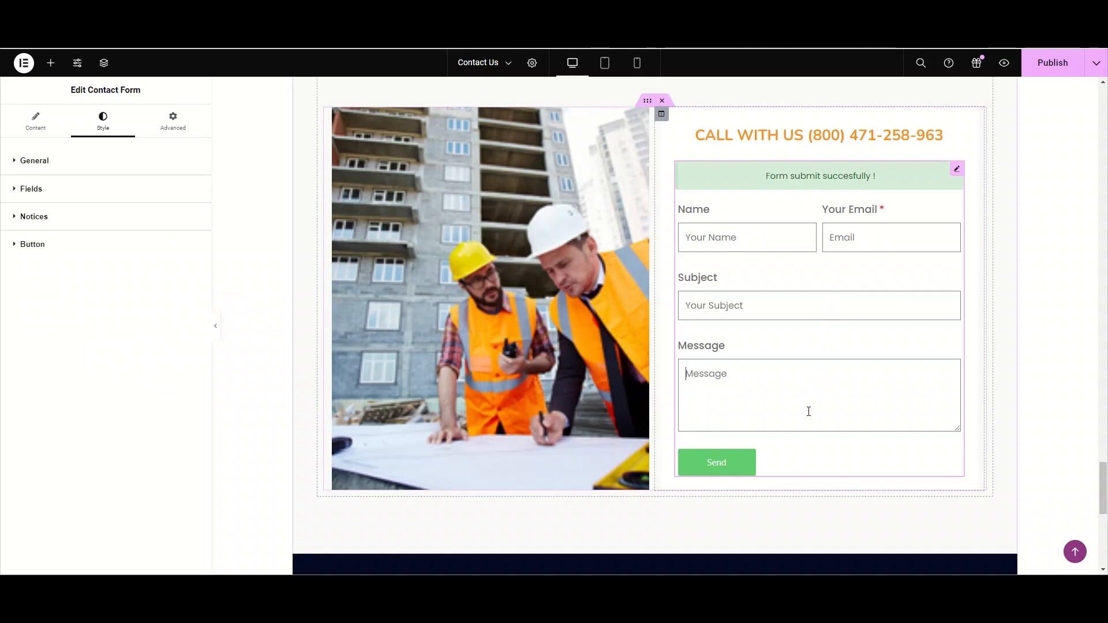
- Open the Send button's style settings, keep it at 12 columns and center-align it
left_click(93, 247)
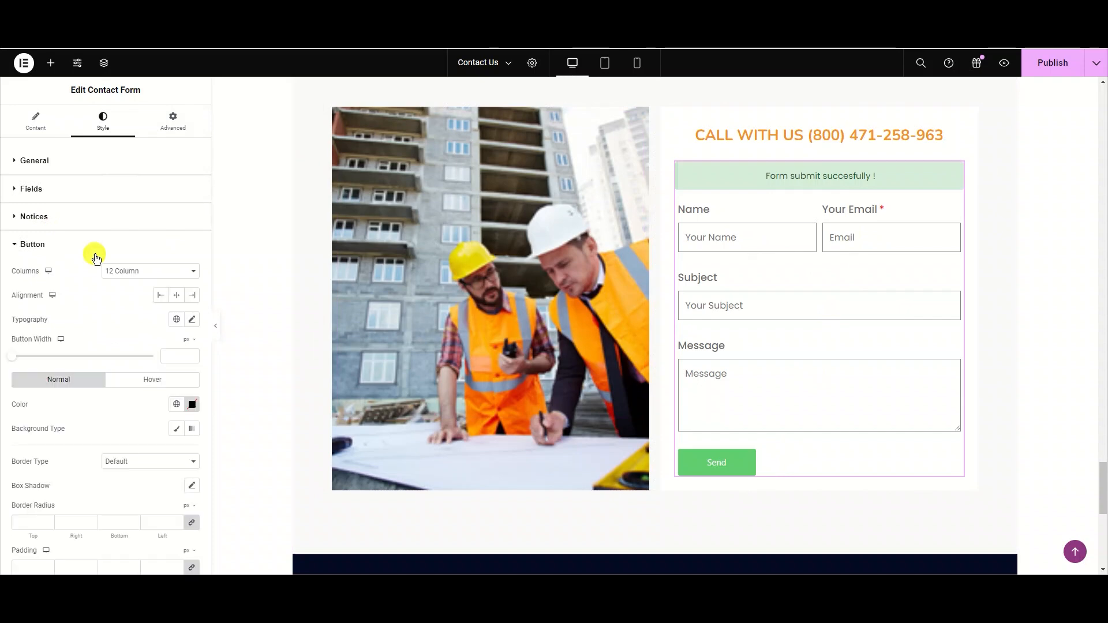
scroll(128, 277, "down", 1)
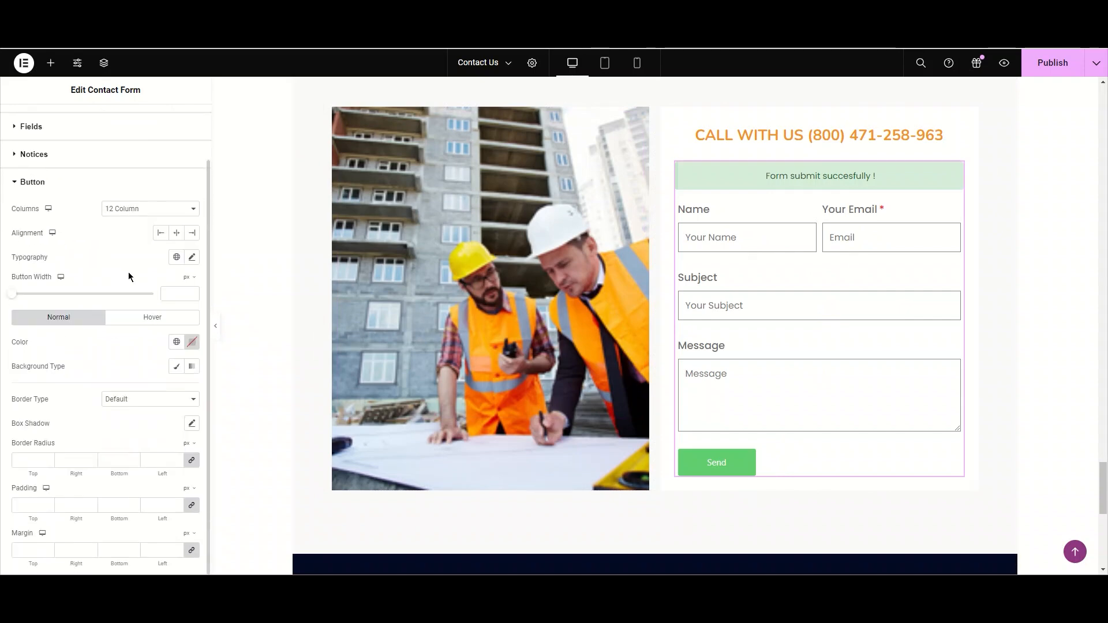
left_click(133, 209)
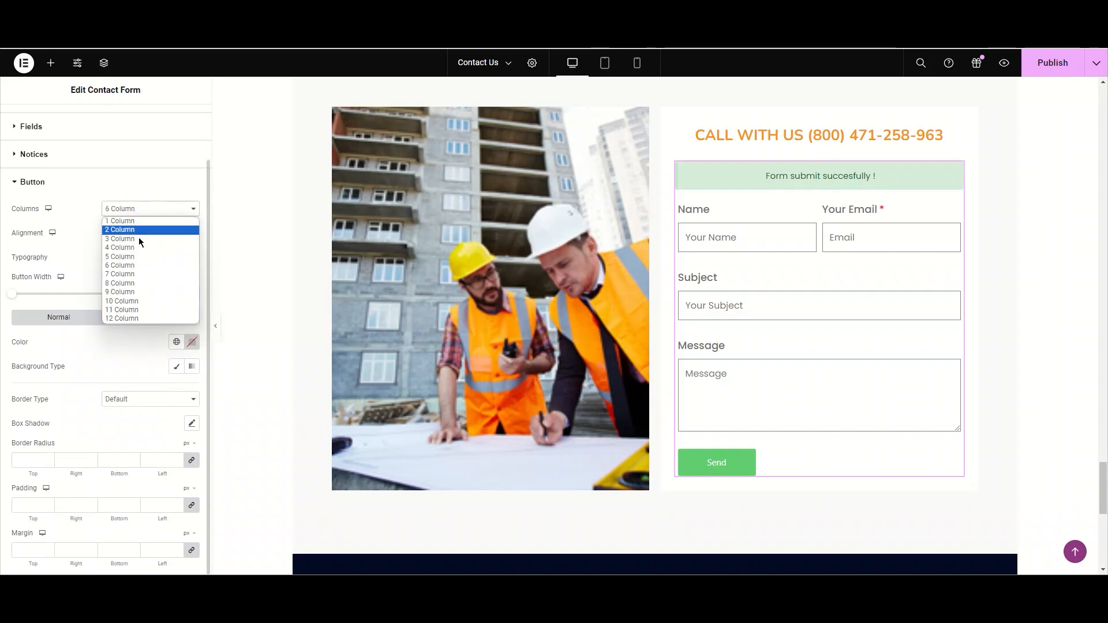
left_click(131, 319)
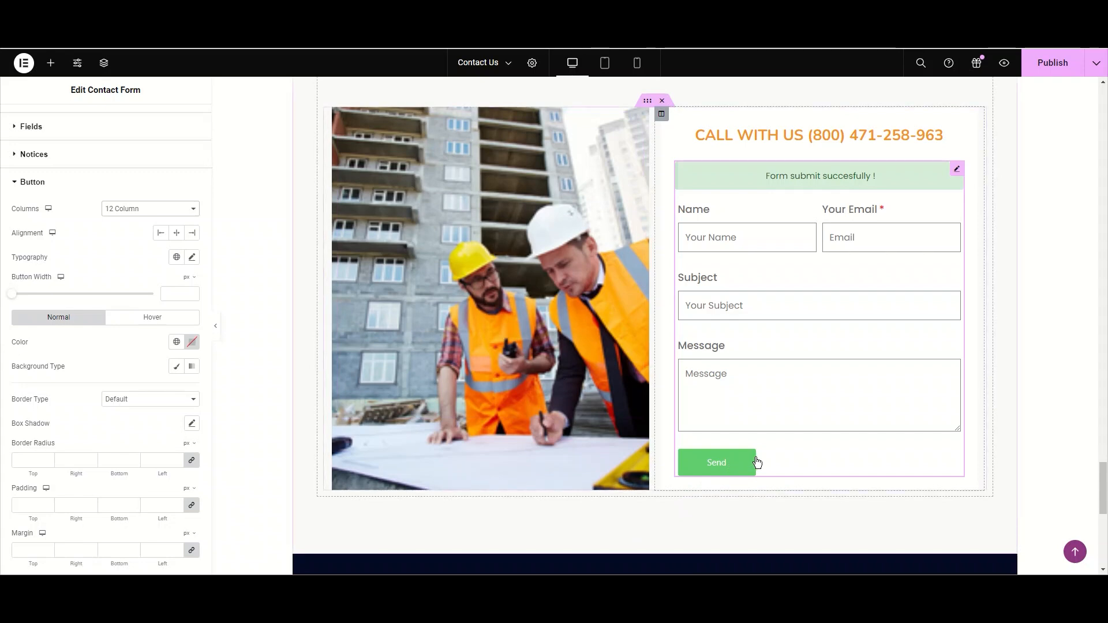
left_click(177, 233)
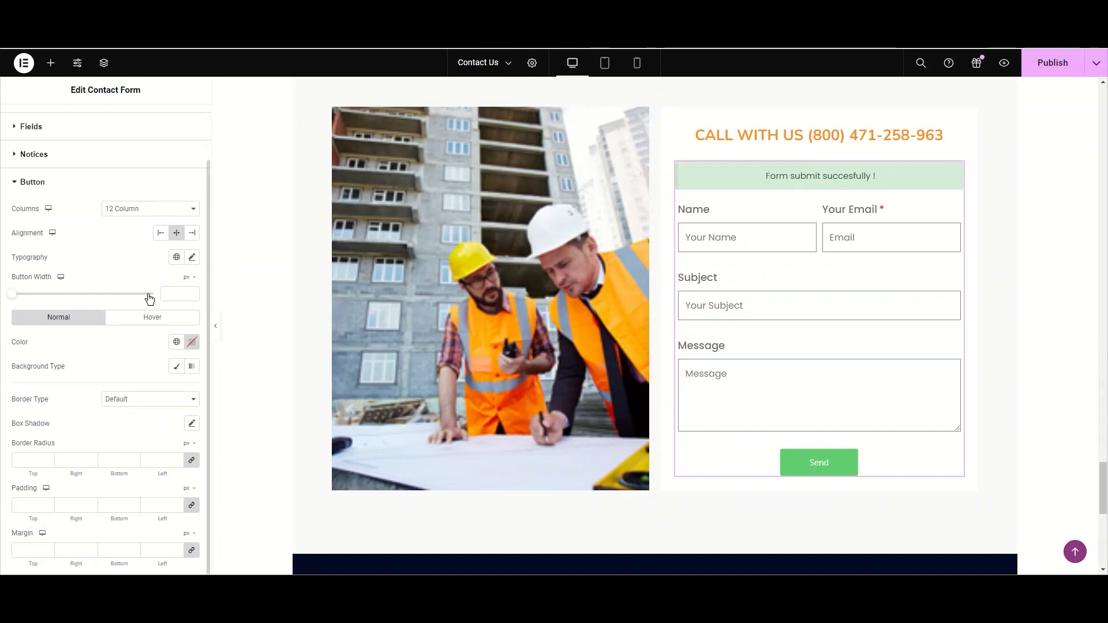
- Set the button typography to Poppins, size 20, weight 500 (Medium)
left_click(191, 260)
left_click(167, 310)
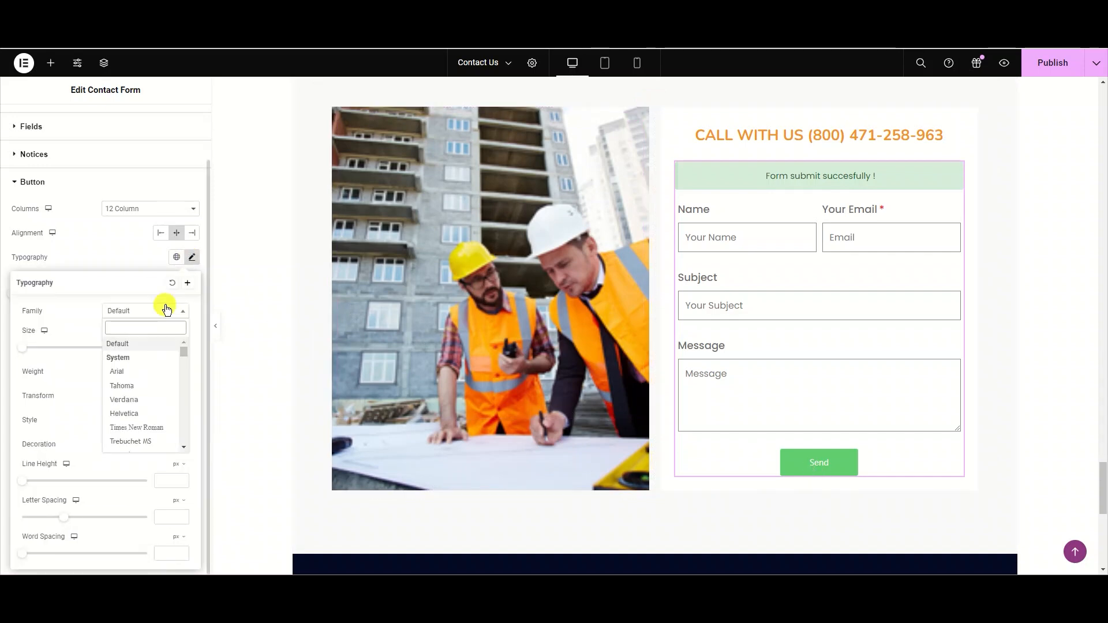
type("po")
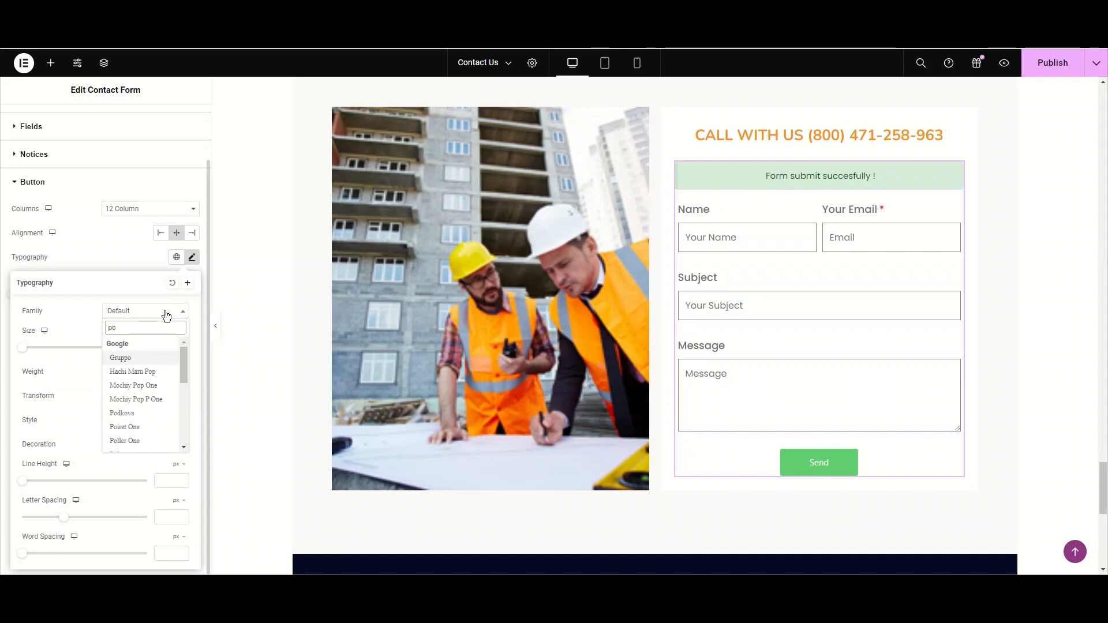
type("p")
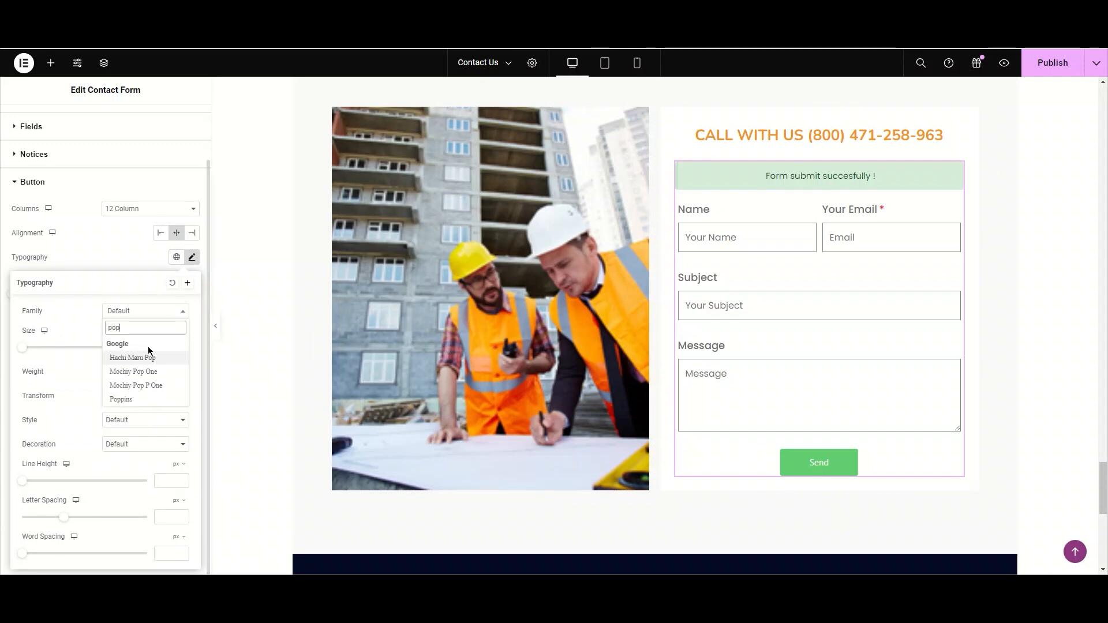
left_click(137, 398)
left_click_drag(26, 351, 69, 351)
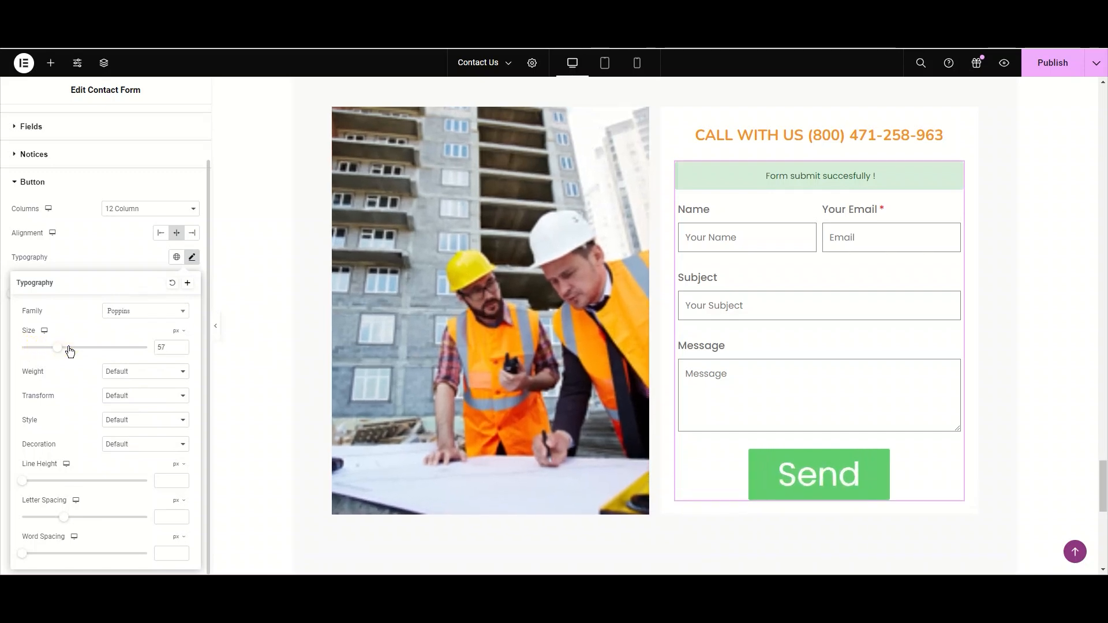
double_click(181, 352)
type("20")
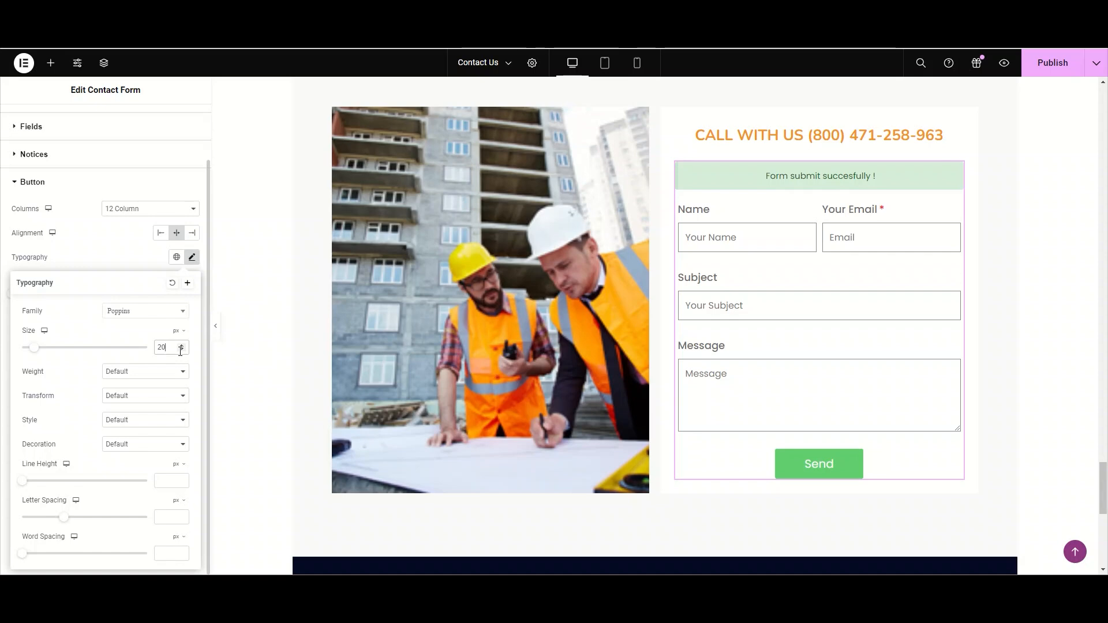
left_click(153, 372)
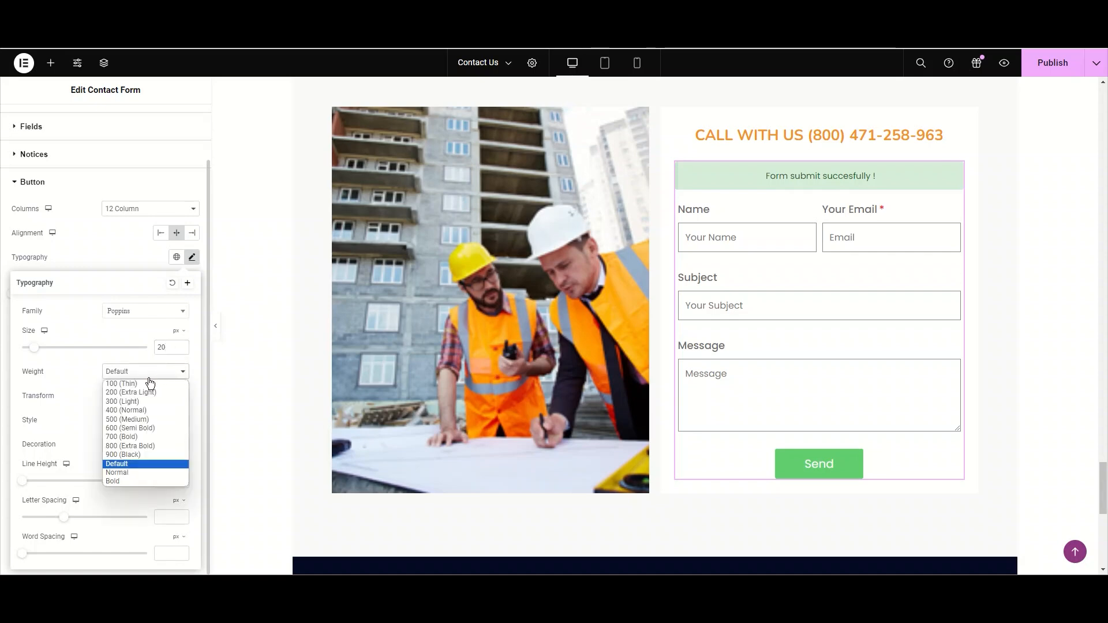
left_click(137, 422)
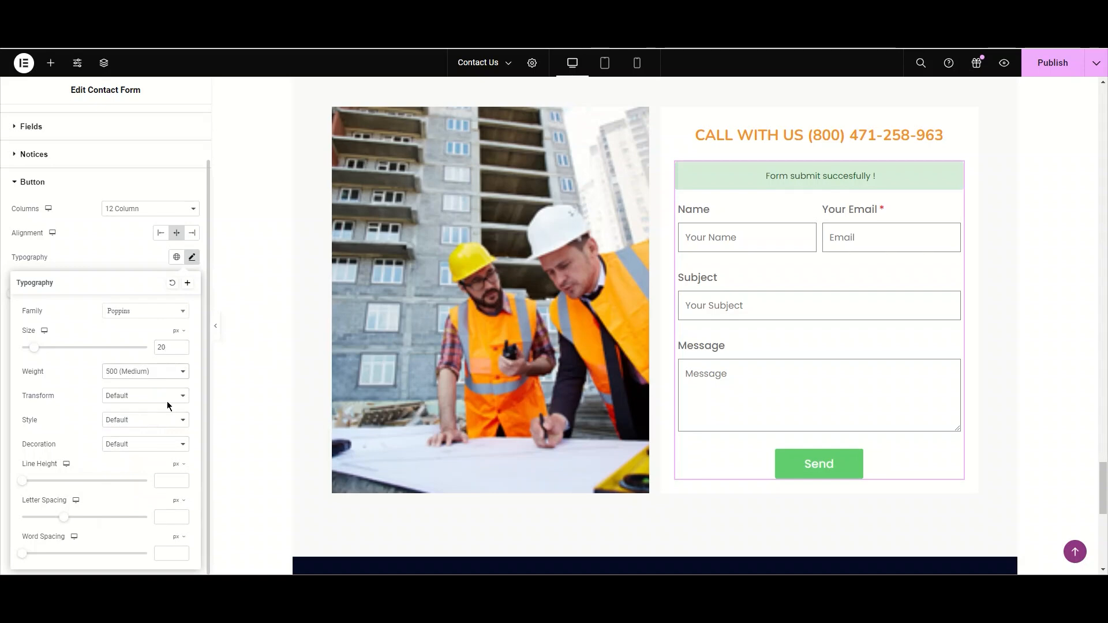
left_click(192, 258)
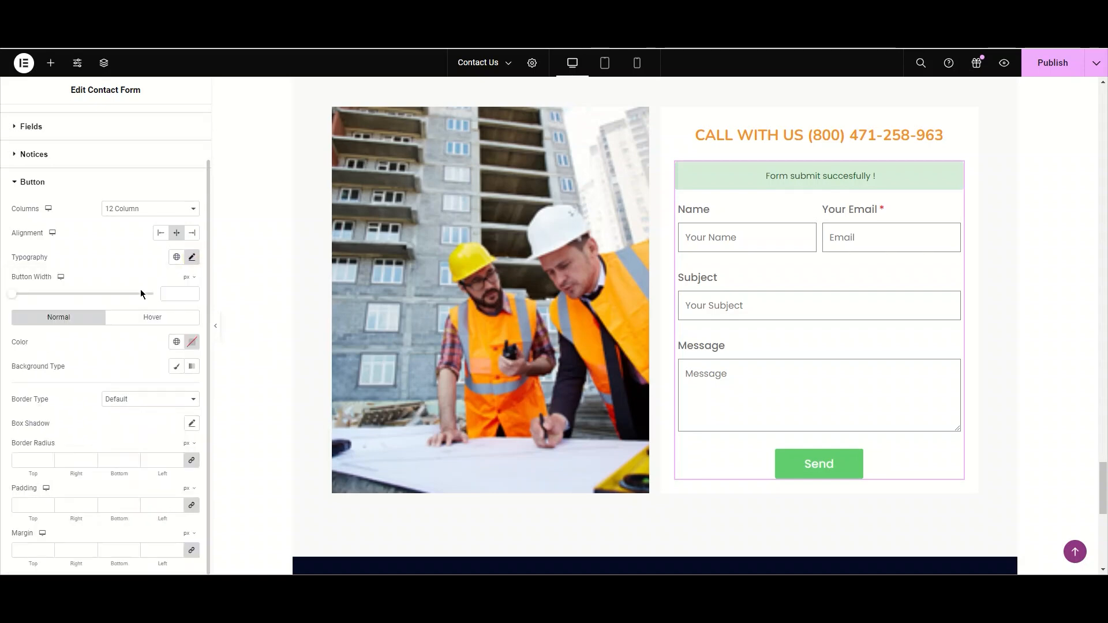
left_click_drag(15, 297, 98, 295)
left_click(97, 294)
left_click(179, 292)
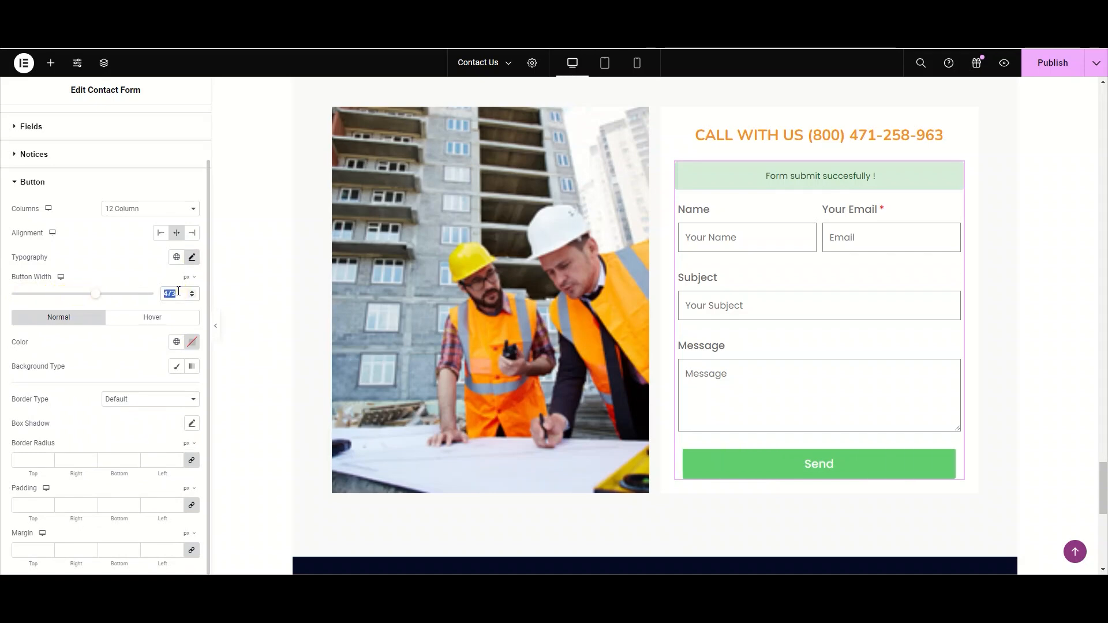
key("BackSpace")
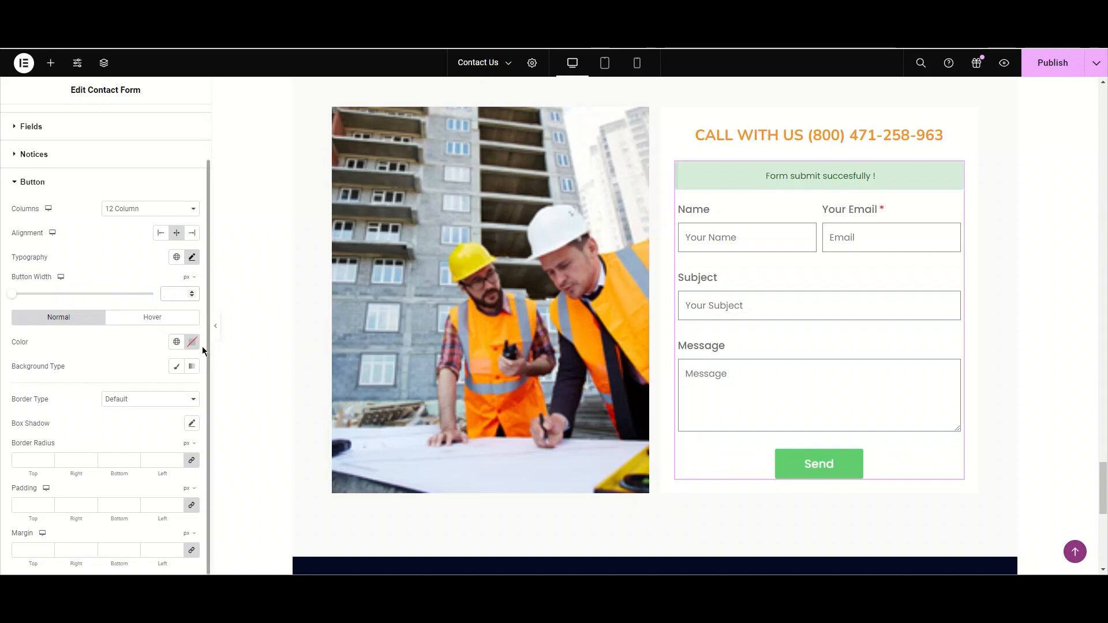
left_click(184, 324)
left_click(78, 319)
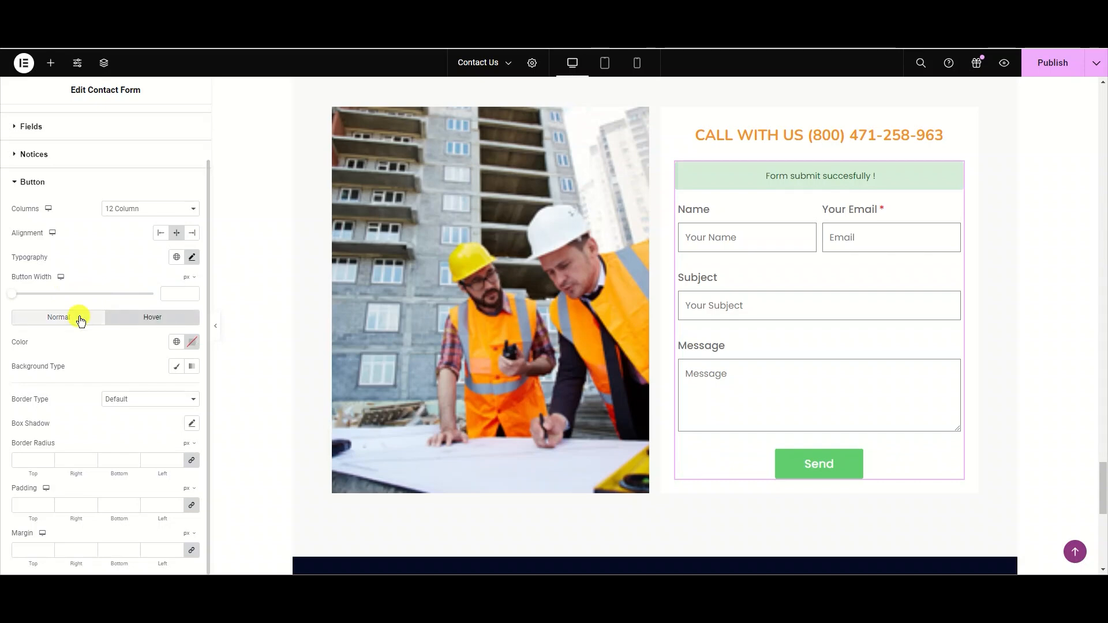
left_click(188, 343)
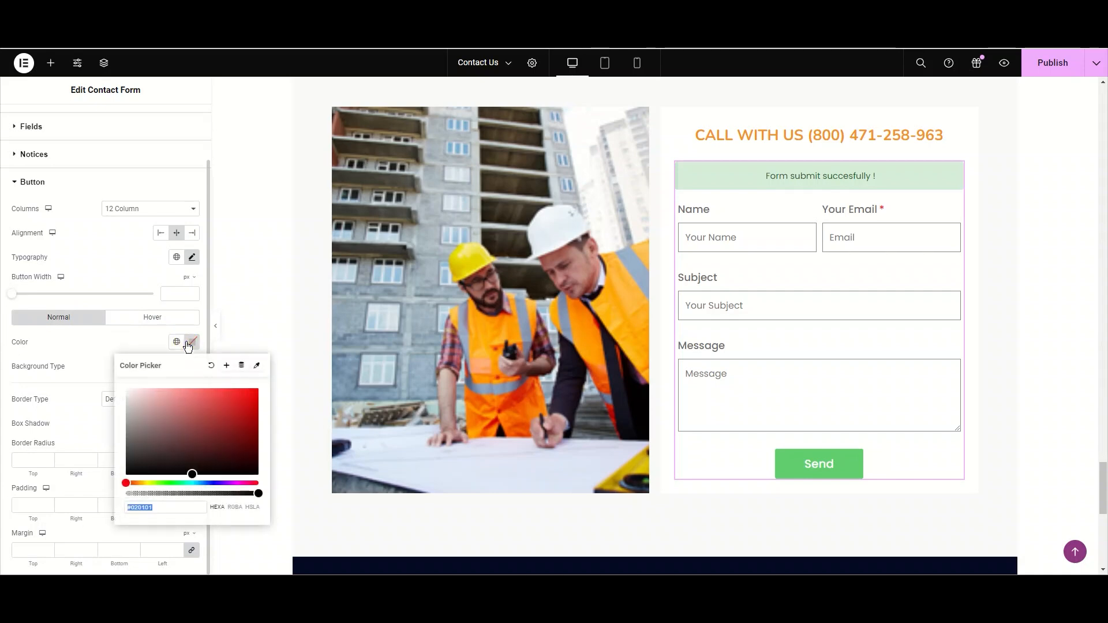
left_click(177, 341)
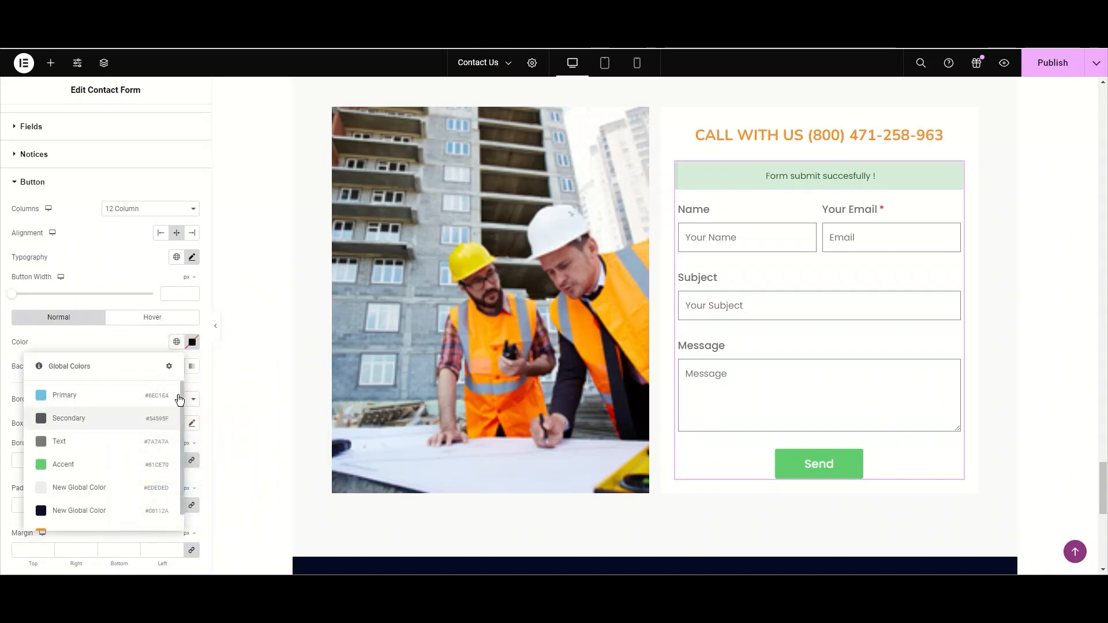
left_click(192, 343)
mouse_move(193, 483)
left_mouse_down()
mouse_move(225, 485)
mouse_move(208, 484)
left_mouse_up()
left_click(239, 447)
left_click_drag(239, 447, 238, 464)
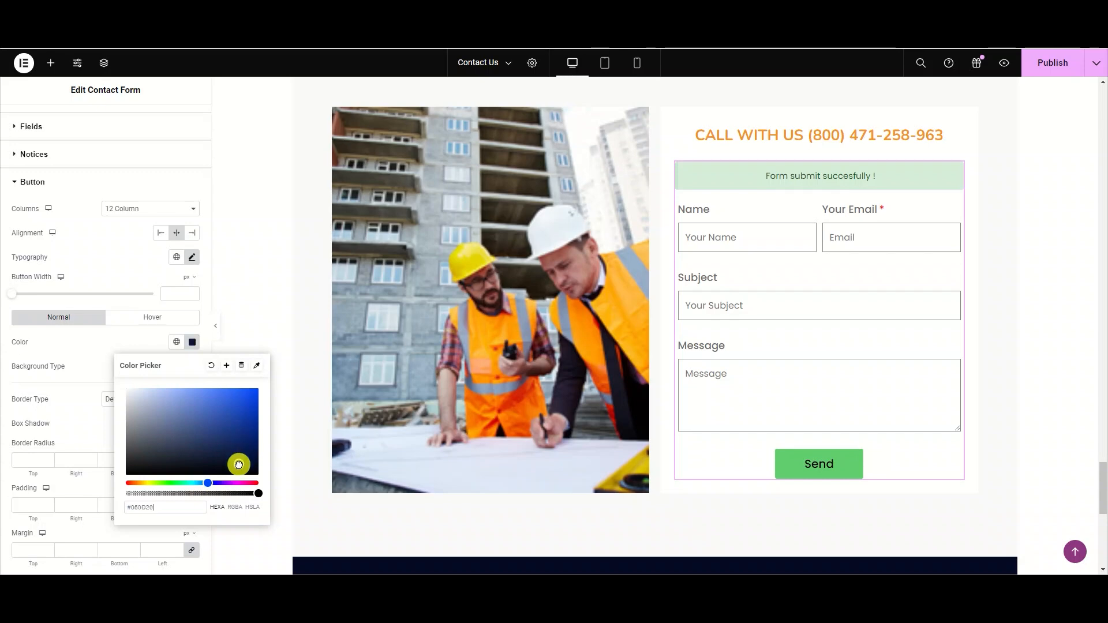
left_click(211, 365)
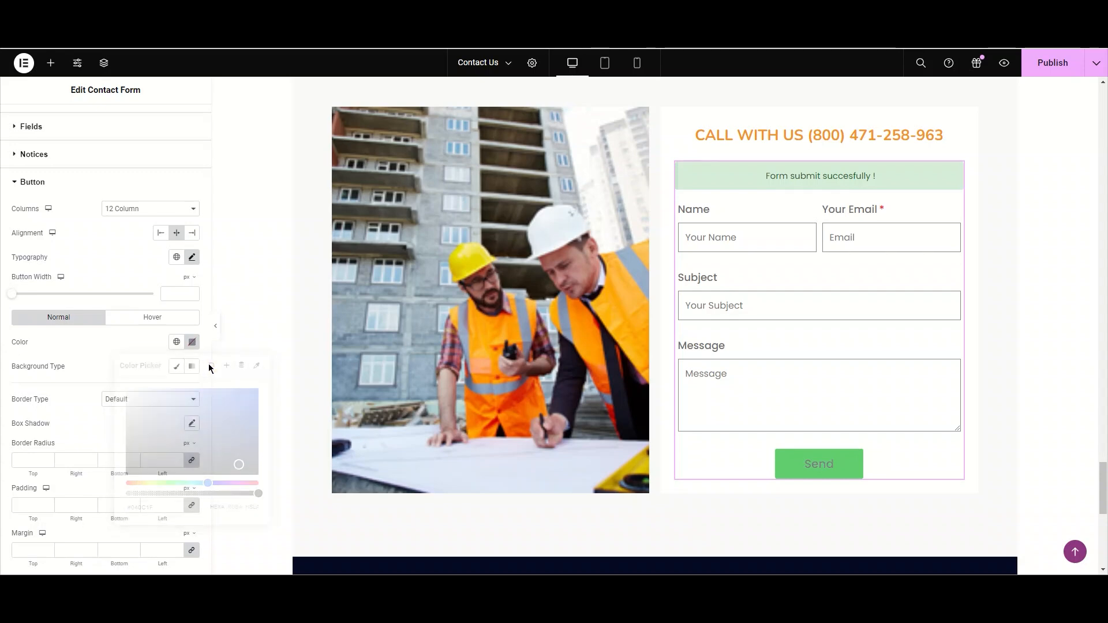
left_click(179, 345)
left_click(143, 332)
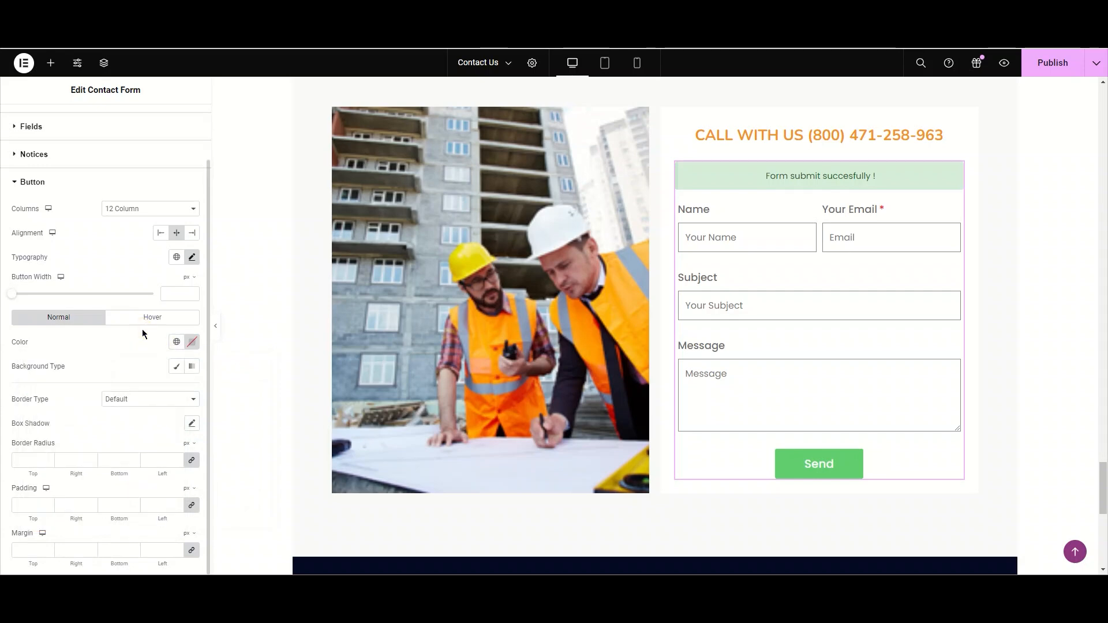
- Give the button a classic background in dark navy #0A0E20
left_click(177, 368)
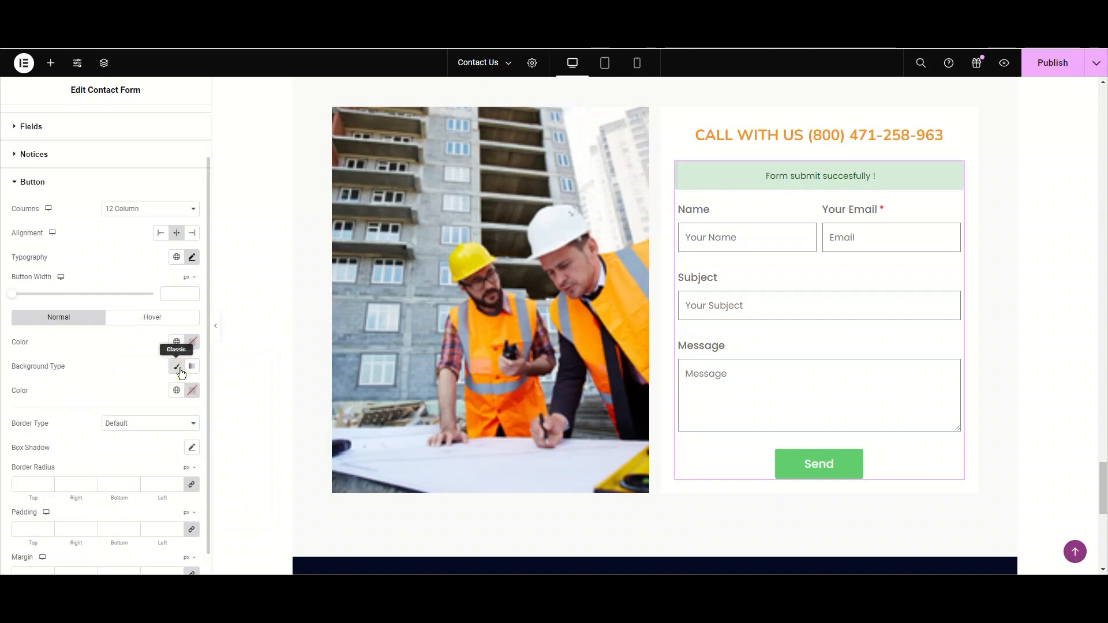
left_click(192, 391)
left_click(173, 480)
left_click_drag(172, 480, 193, 440)
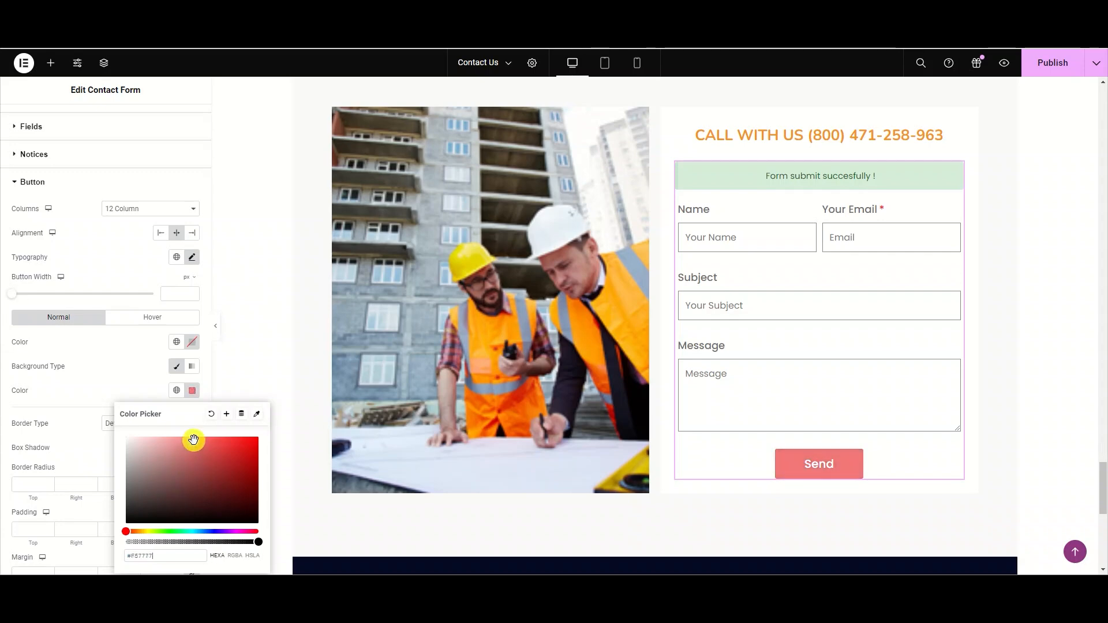
left_click(210, 531)
left_click(218, 506)
left_click_drag(218, 505, 219, 512)
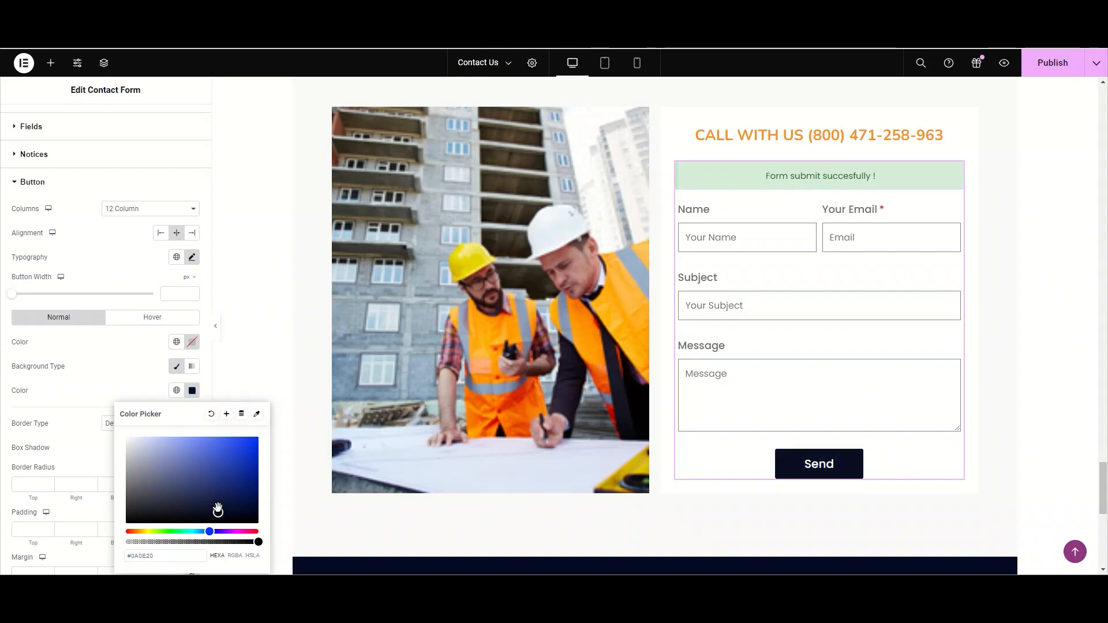
left_click(261, 415)
left_click(258, 415)
scroll(437, 469, "down", 2)
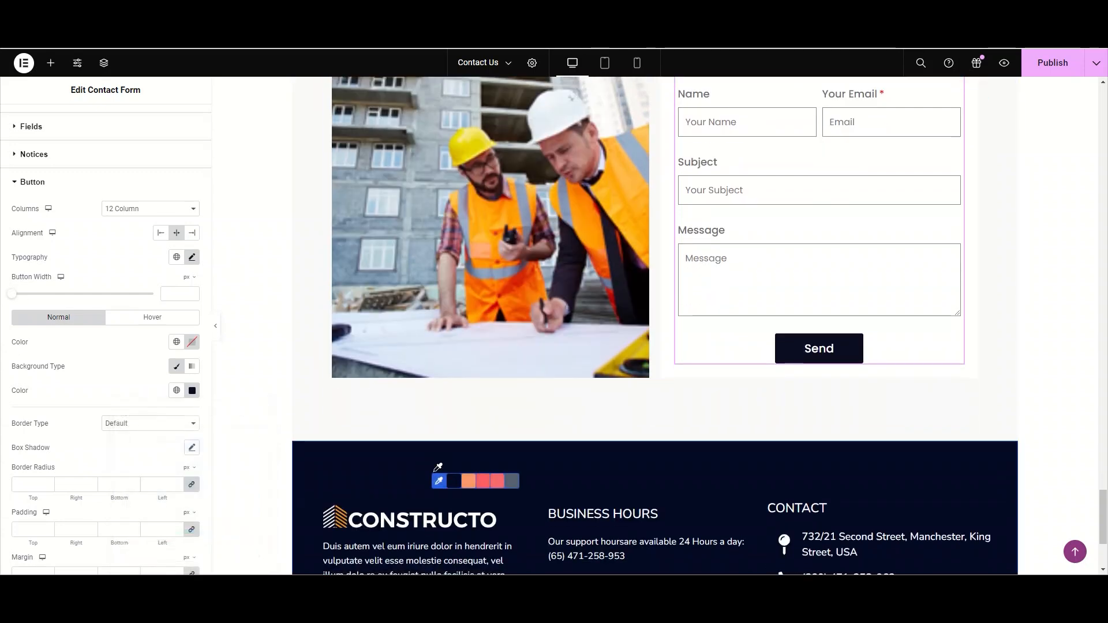
scroll(468, 485, "down", 1)
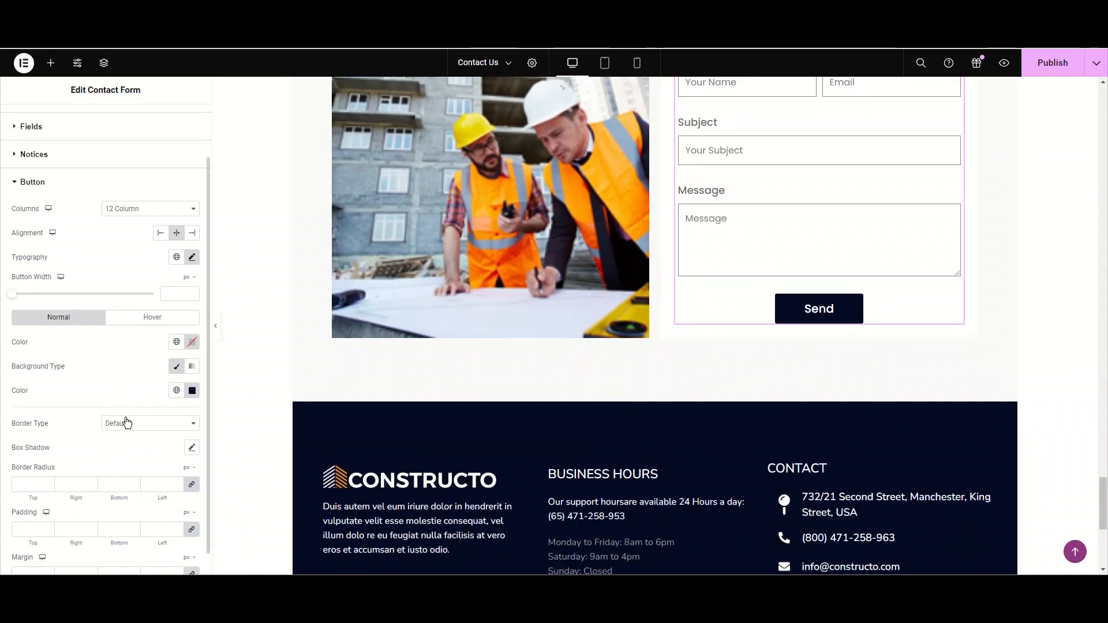
left_click(125, 425)
scroll(126, 425, "down", 1)
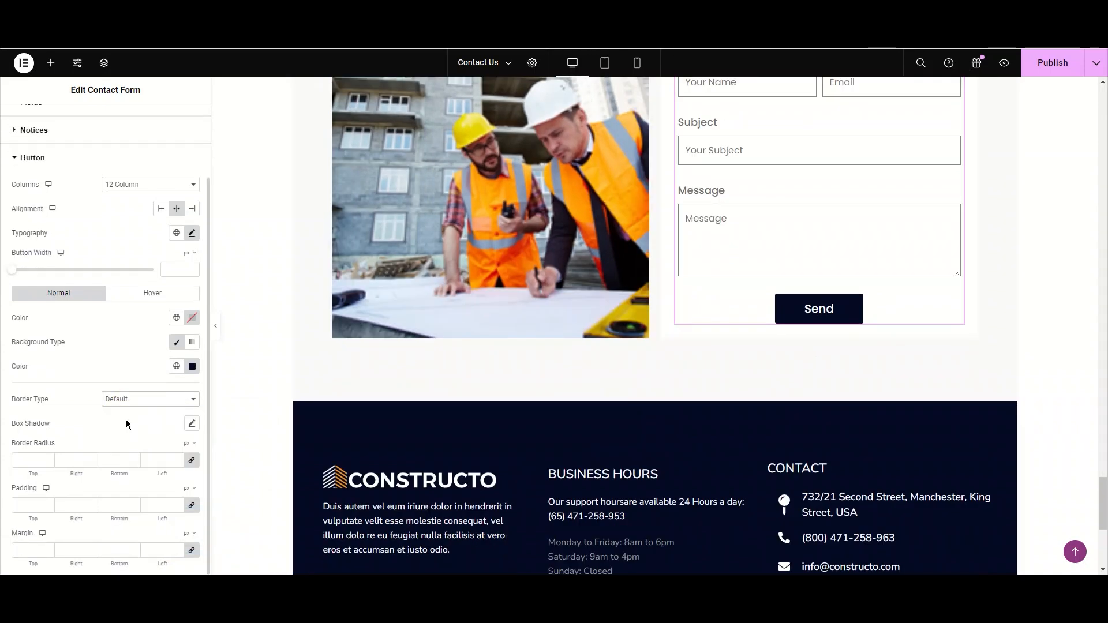
left_click(148, 399)
left_click(146, 433)
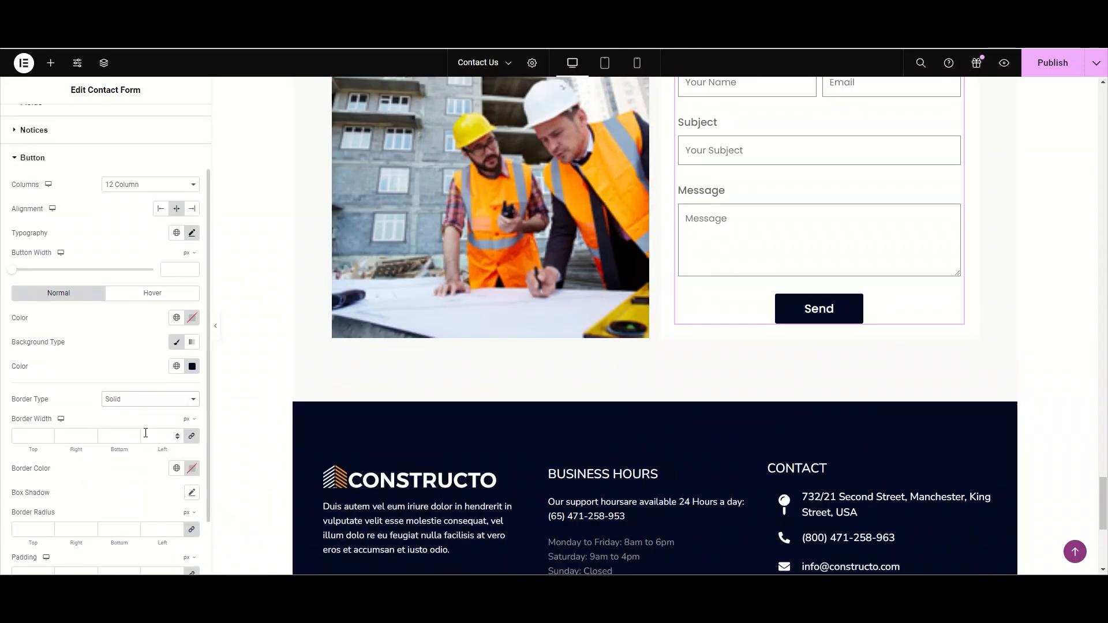
type("2")
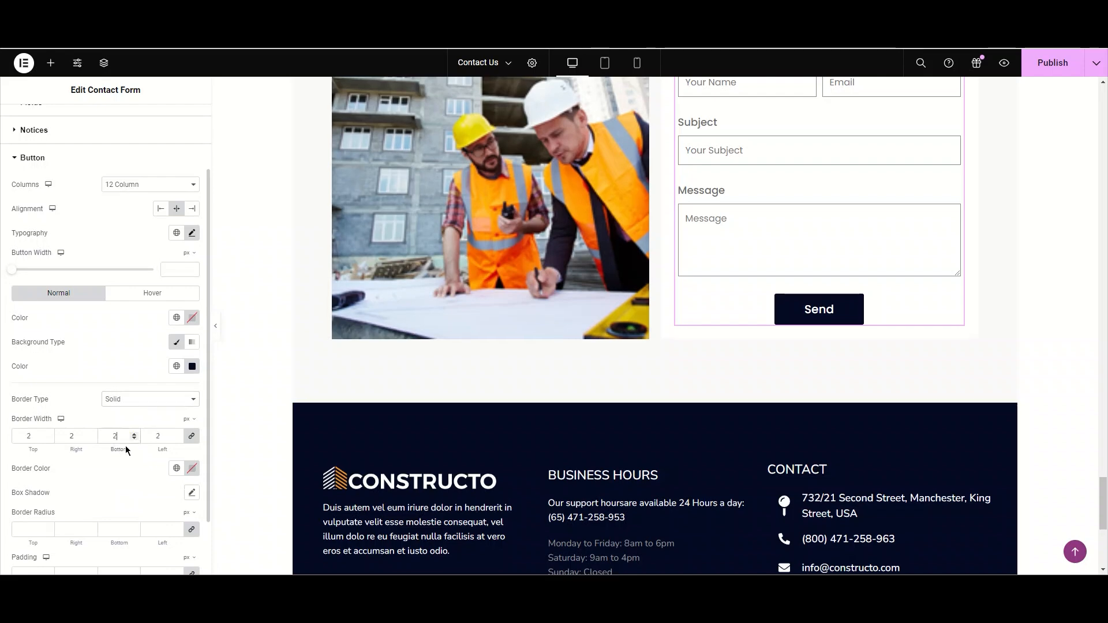
left_click(196, 470)
left_click_drag(234, 337, 250, 300)
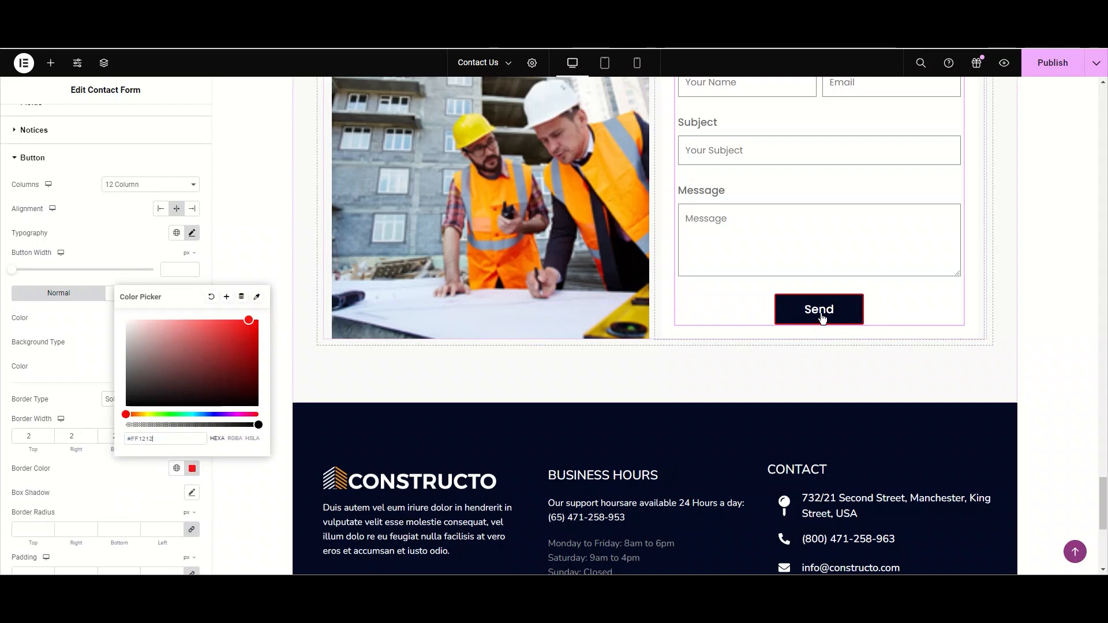
left_click(210, 298)
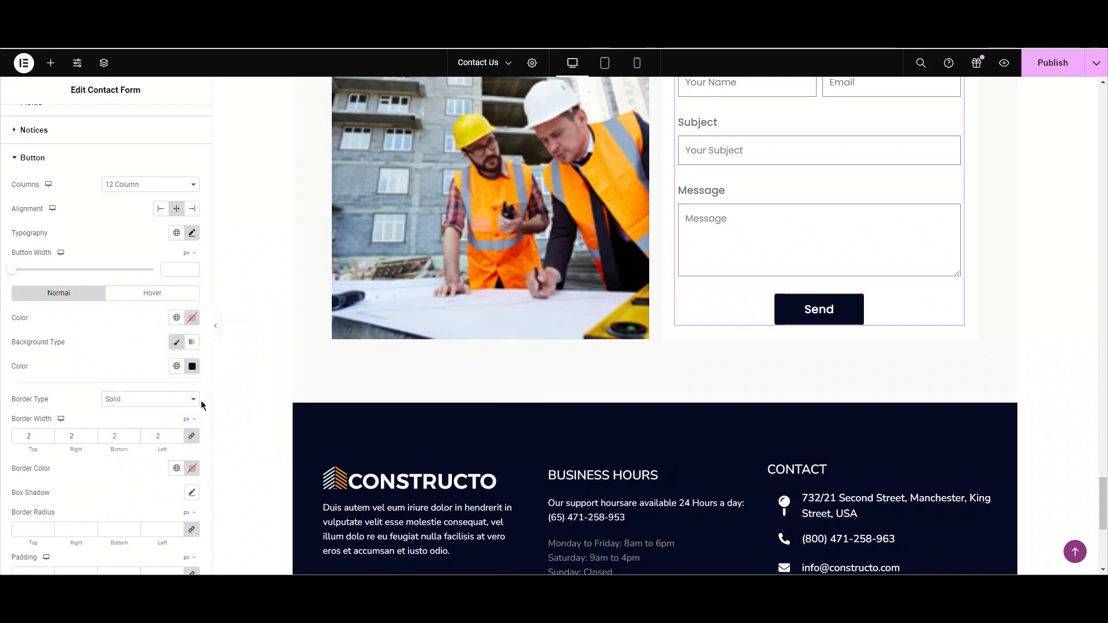
left_click(167, 439)
left_click(162, 399)
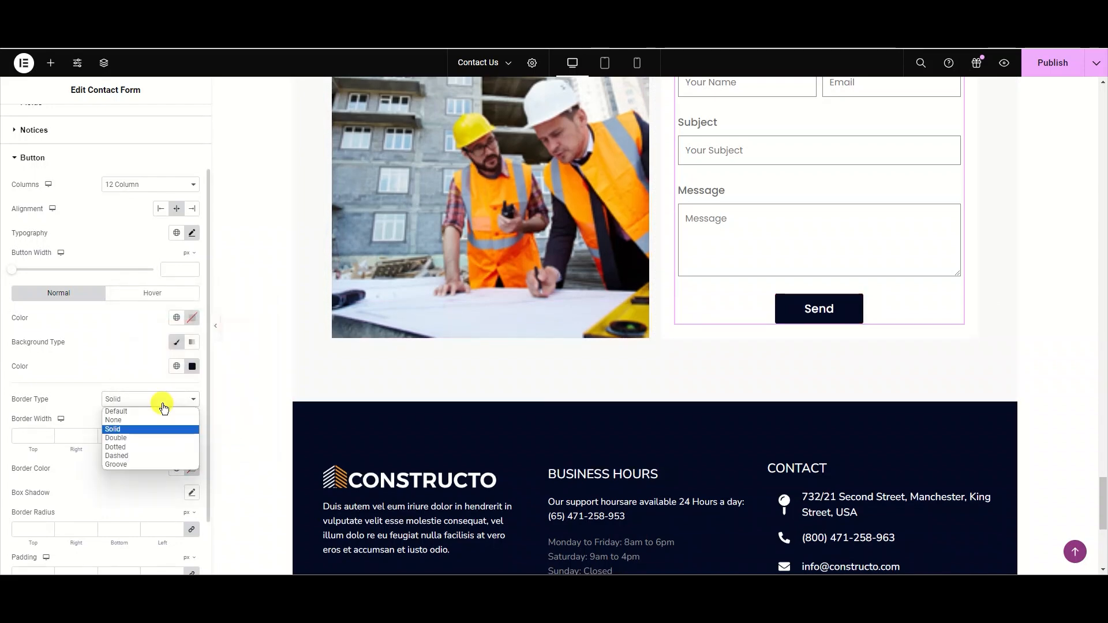
left_click(162, 409)
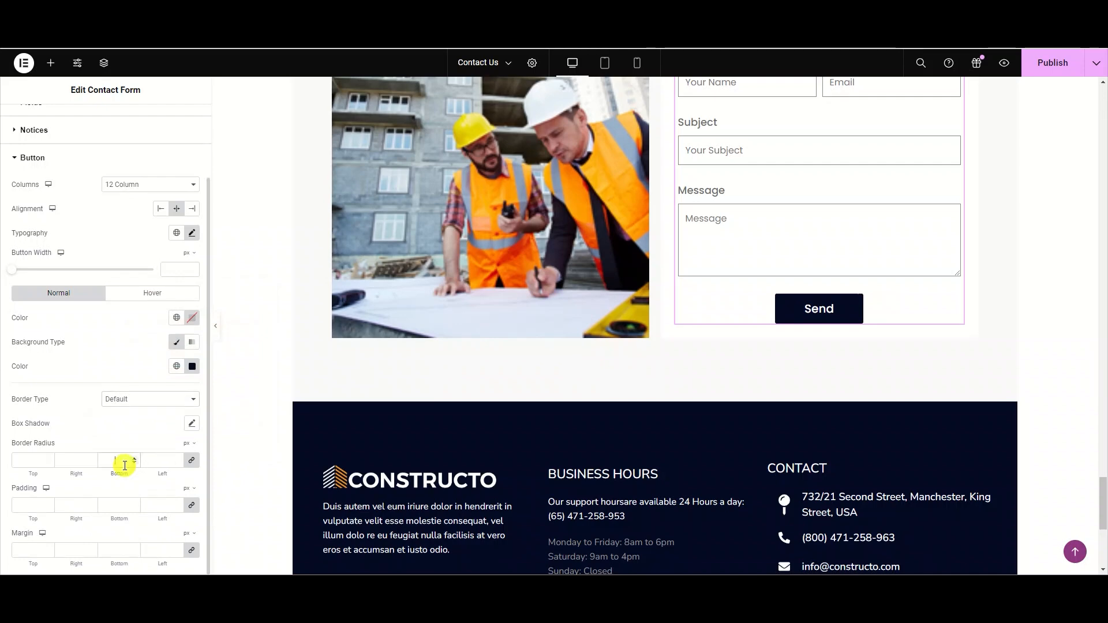
- Set the button's border radius to 20 px on all corners and switch to its hover styling
type("0")
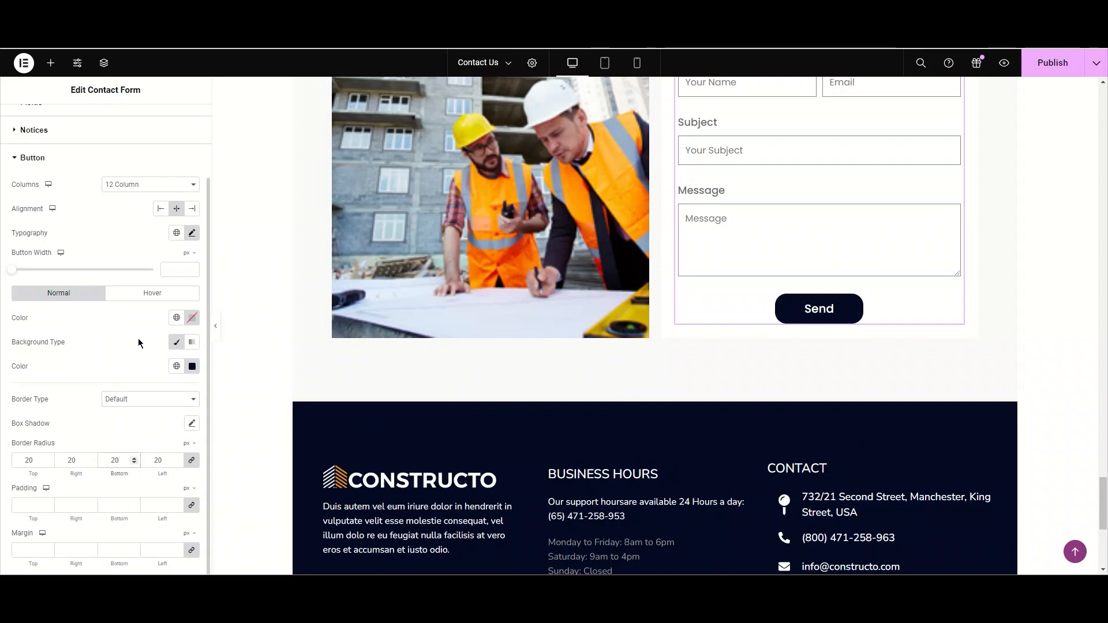
left_click(148, 294)
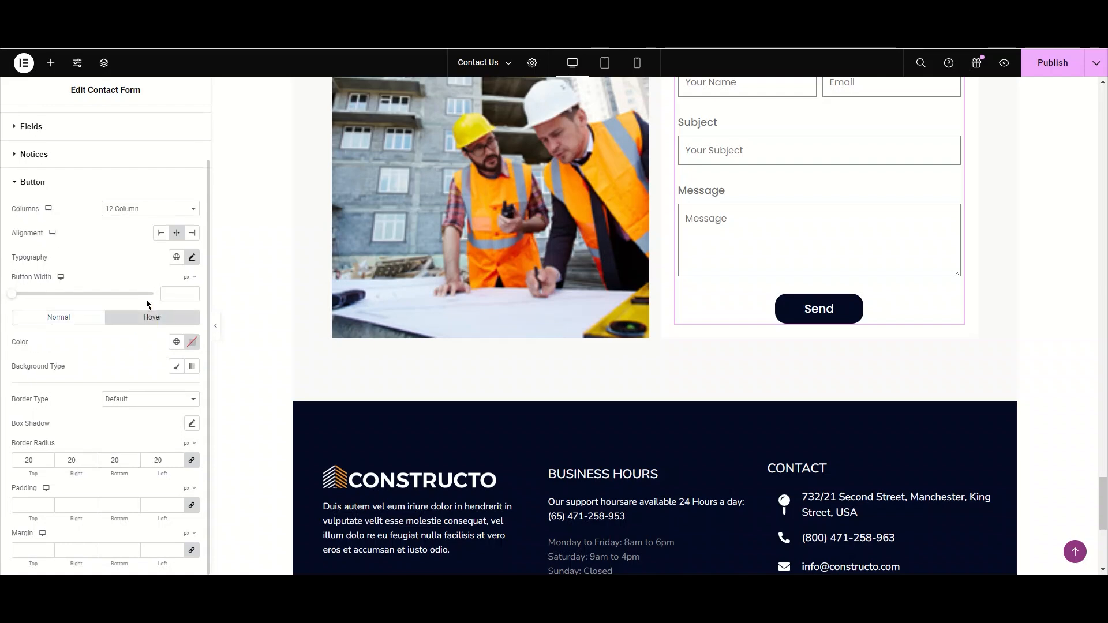
left_click(177, 345)
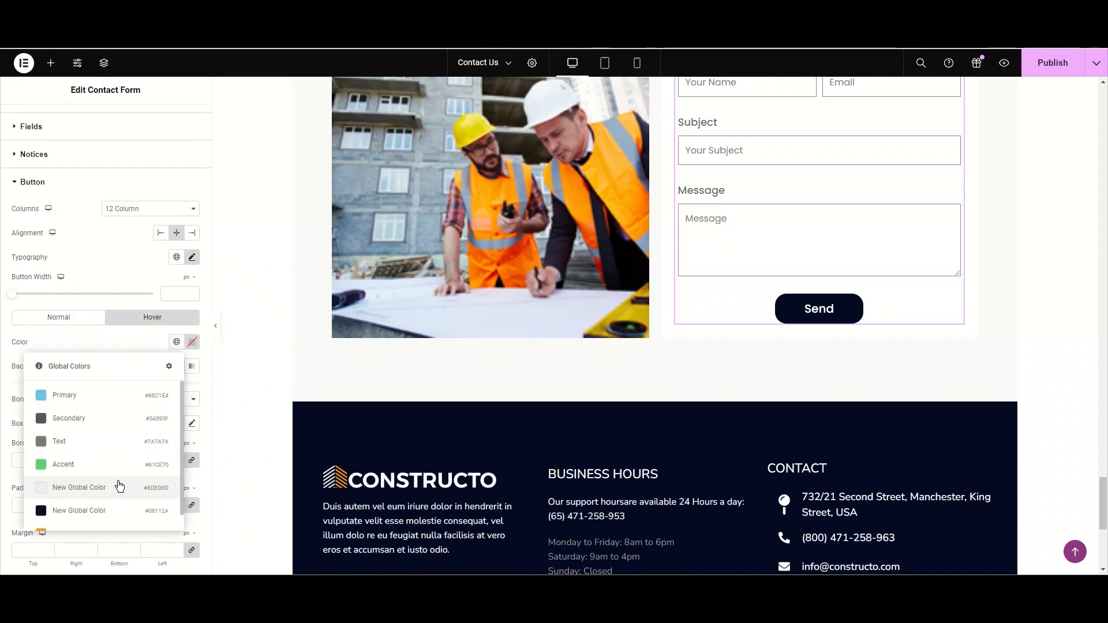
left_click(100, 520)
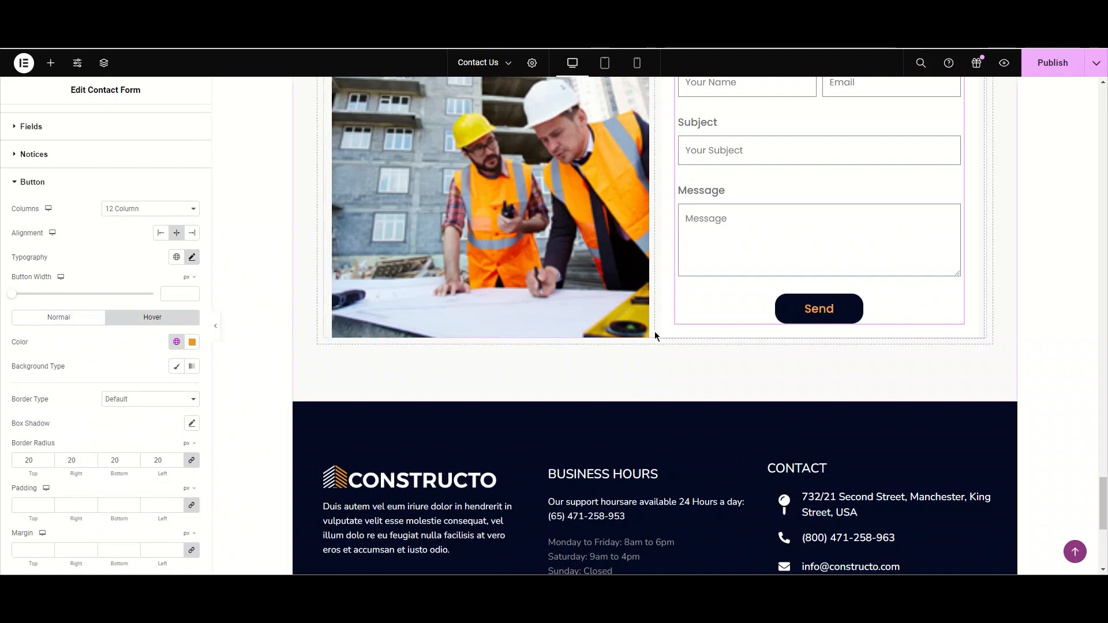
left_click(192, 342)
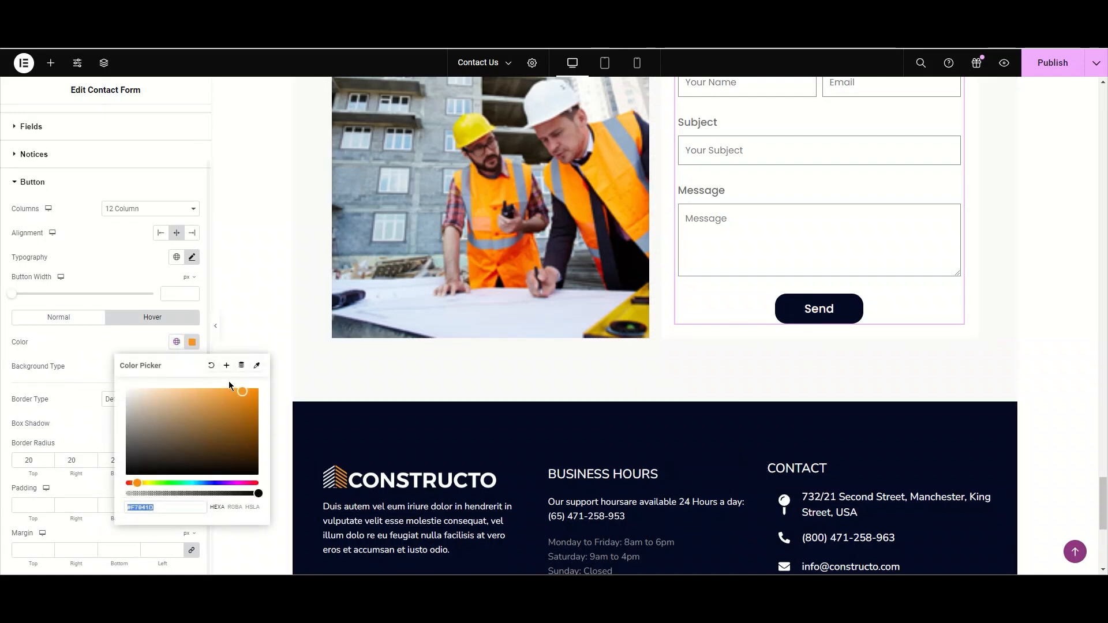
left_click(211, 365)
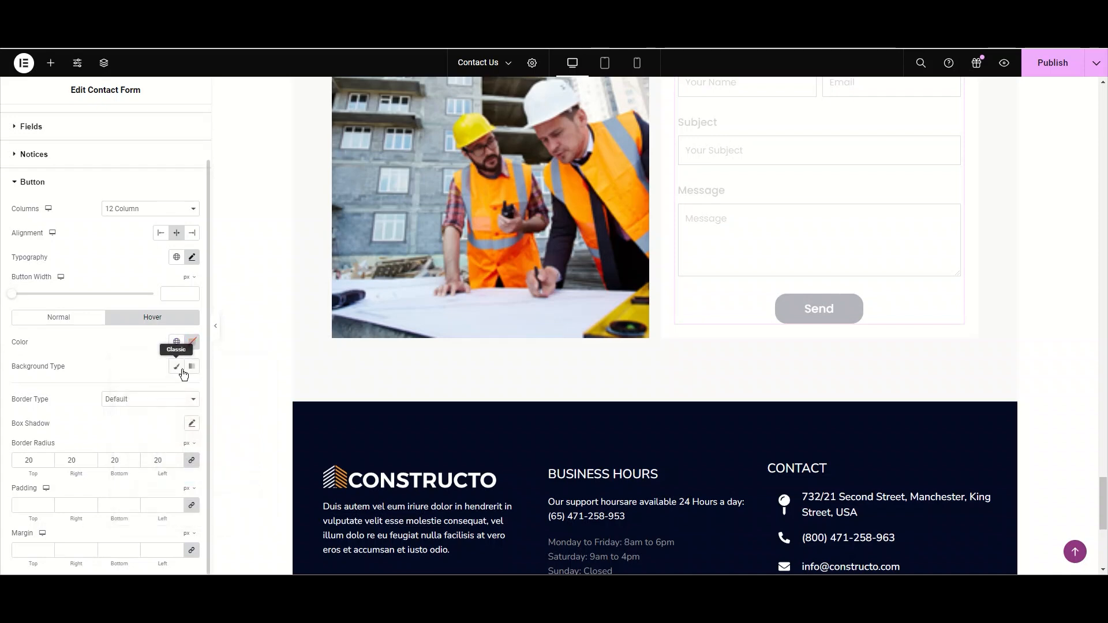
- Give the button's hover state a classic background using the orange global color
left_click(182, 370)
left_click(192, 391)
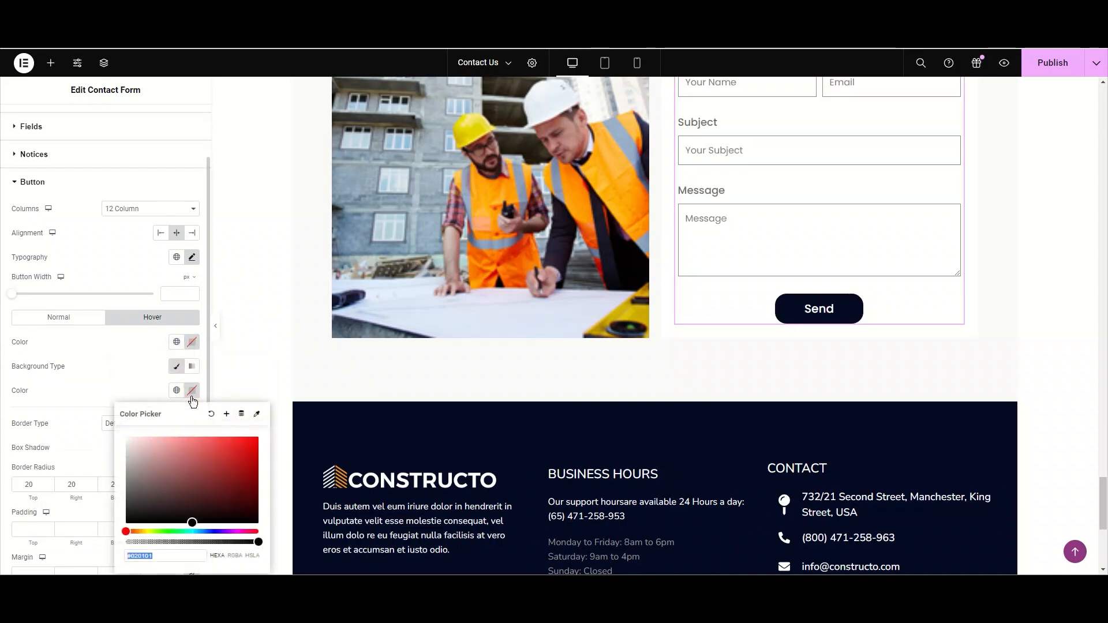
left_click(176, 390)
scroll(124, 388, "down", 1)
left_click(129, 363)
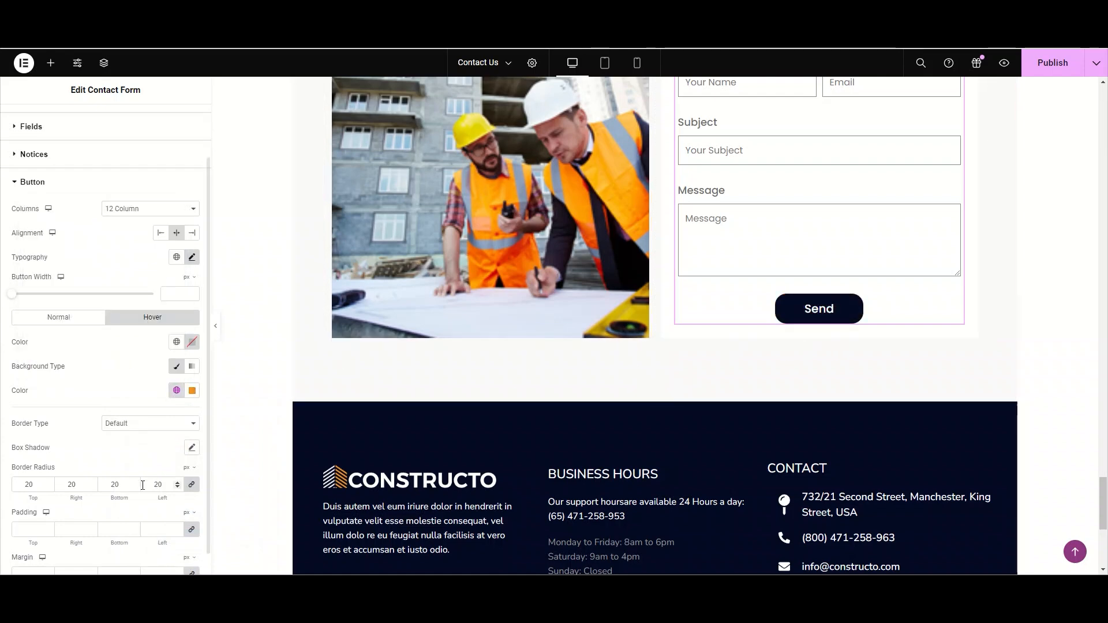
- Clear the button's border radius values so its corners are square
double_click(115, 485)
key("BackSpace")
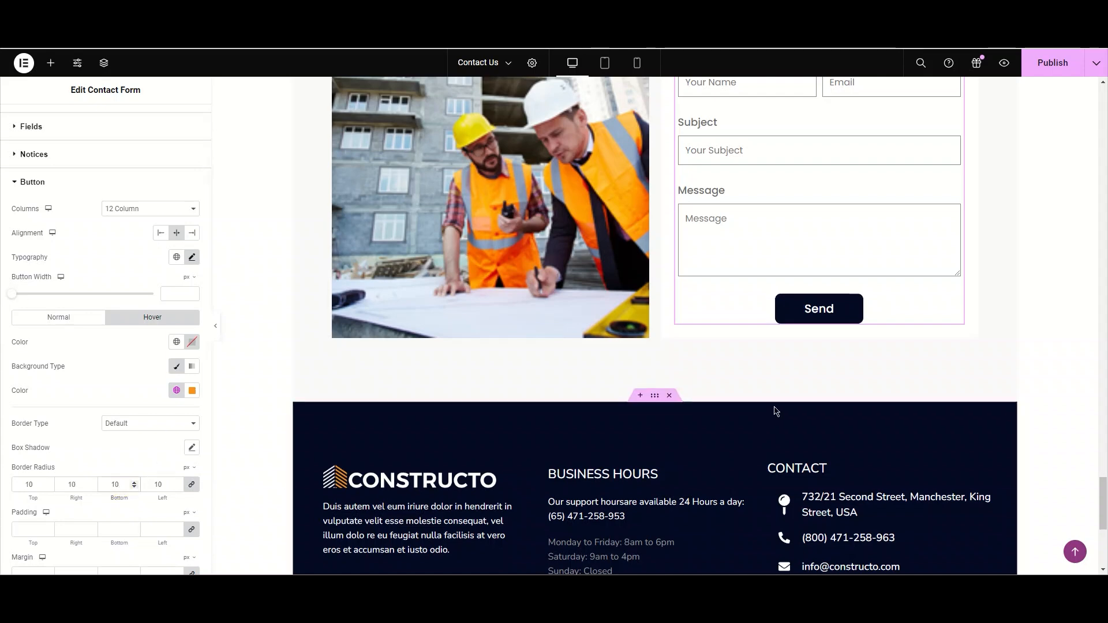
key("BackSpace")
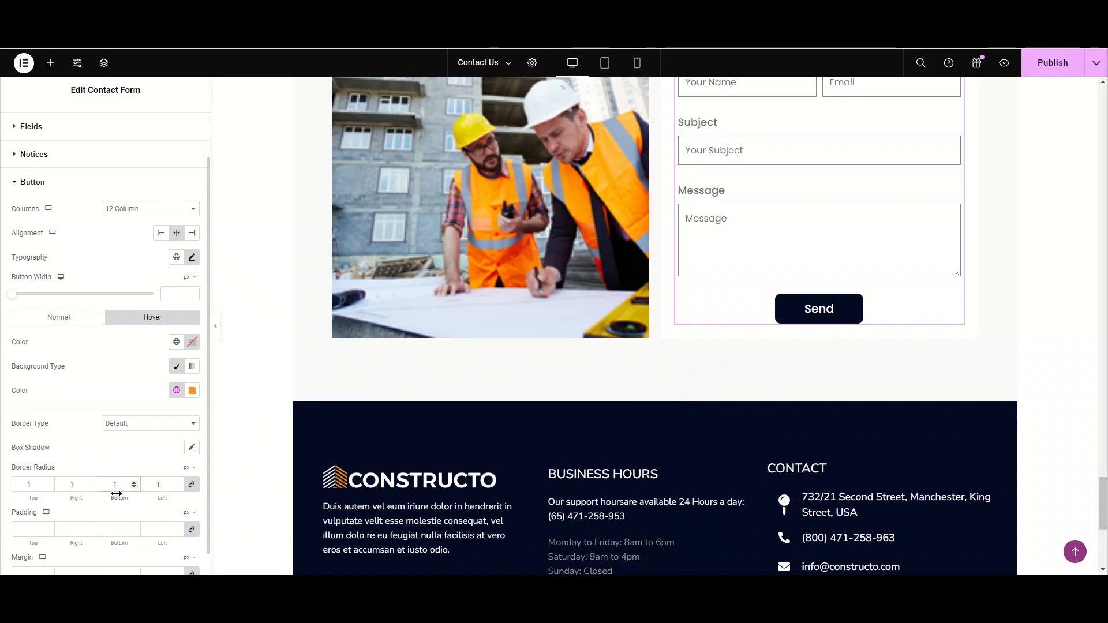
- Set the button's padding to 20 px top and bottom and 260 px left and right
scroll(104, 526, "down", 1)
left_click(58, 506)
type("1")
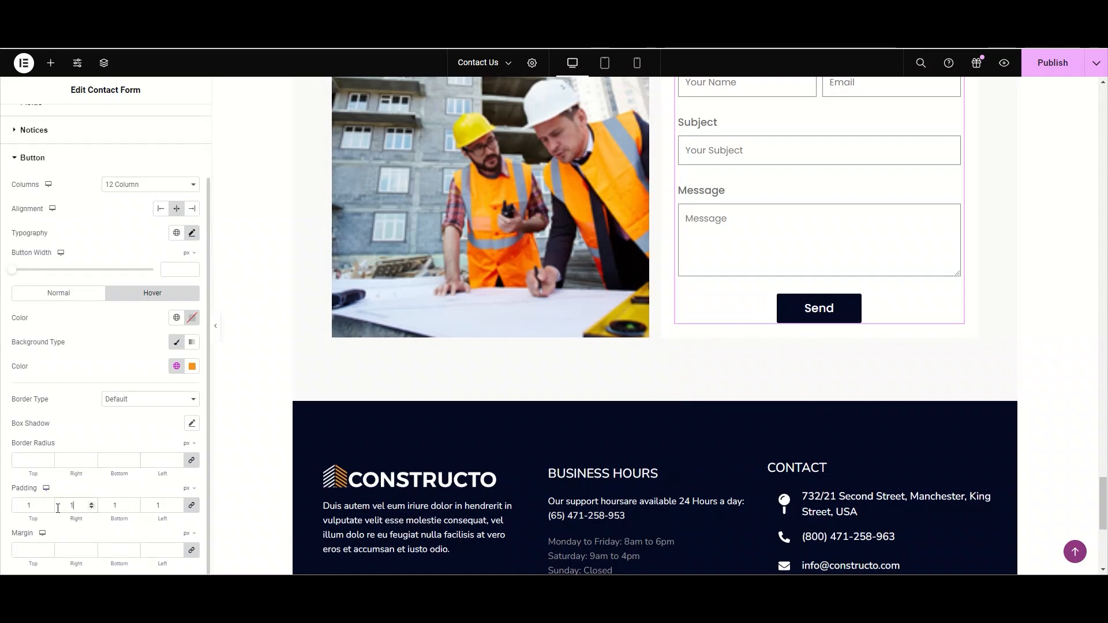
key("BackSpace")
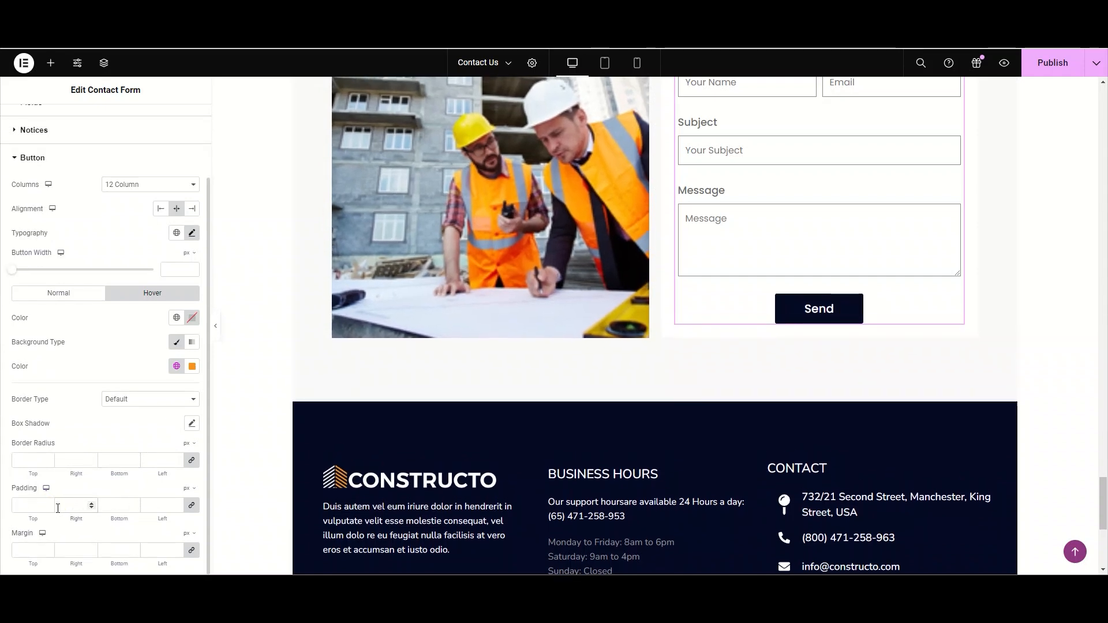
type("20")
key("BackSpace")
key("BackSpace")
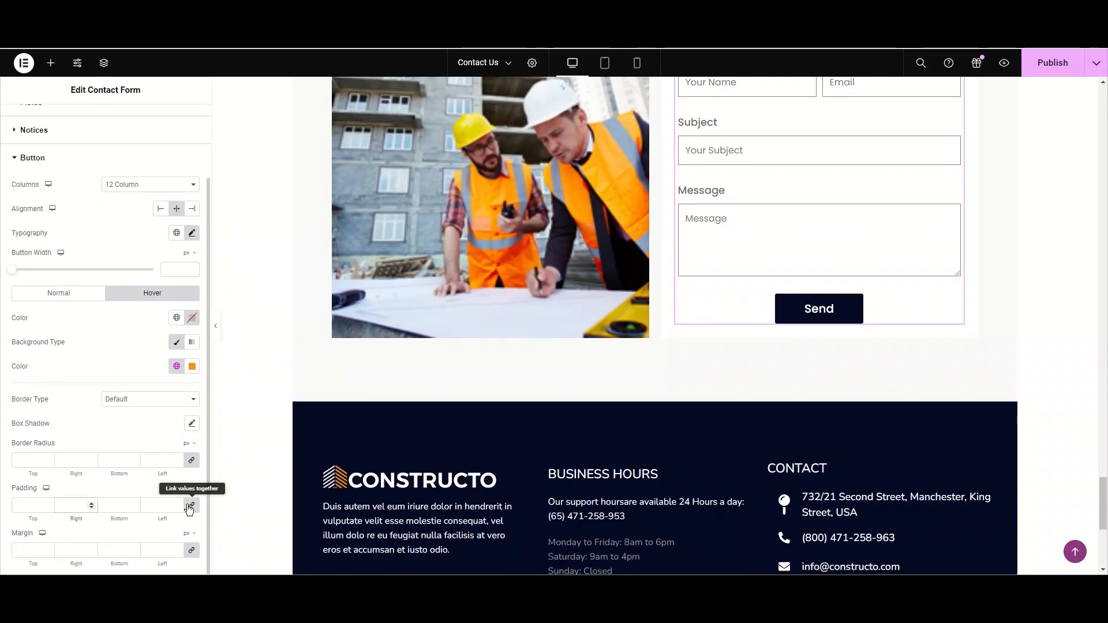
type("020")
key("Tab")
key("Tab")
type("20")
left_click(67, 506)
type("26")
left_click(149, 506)
type("26")
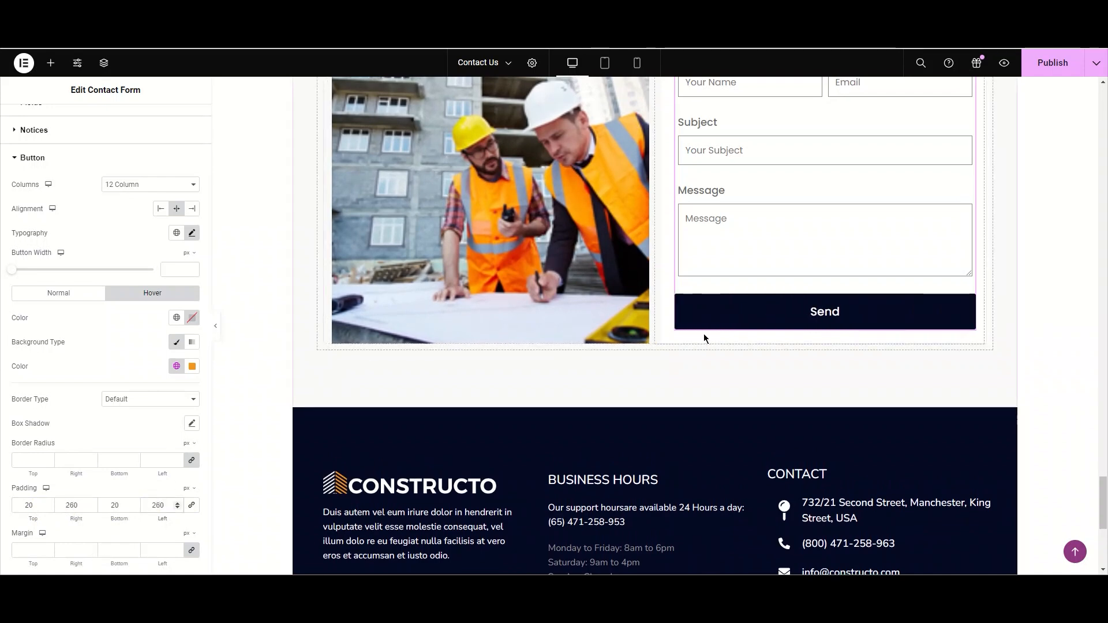
- Try a 22 px and then a 50 px top margin on the button, ending with all margins at 0
scroll(777, 326, "up", 2)
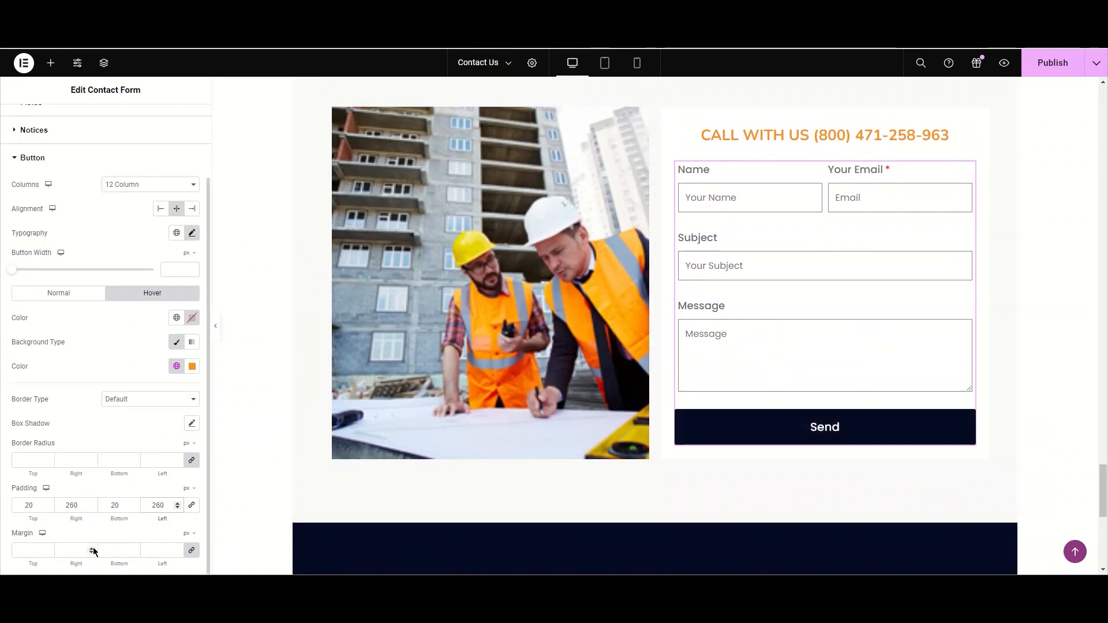
left_click(75, 554)
type("22")
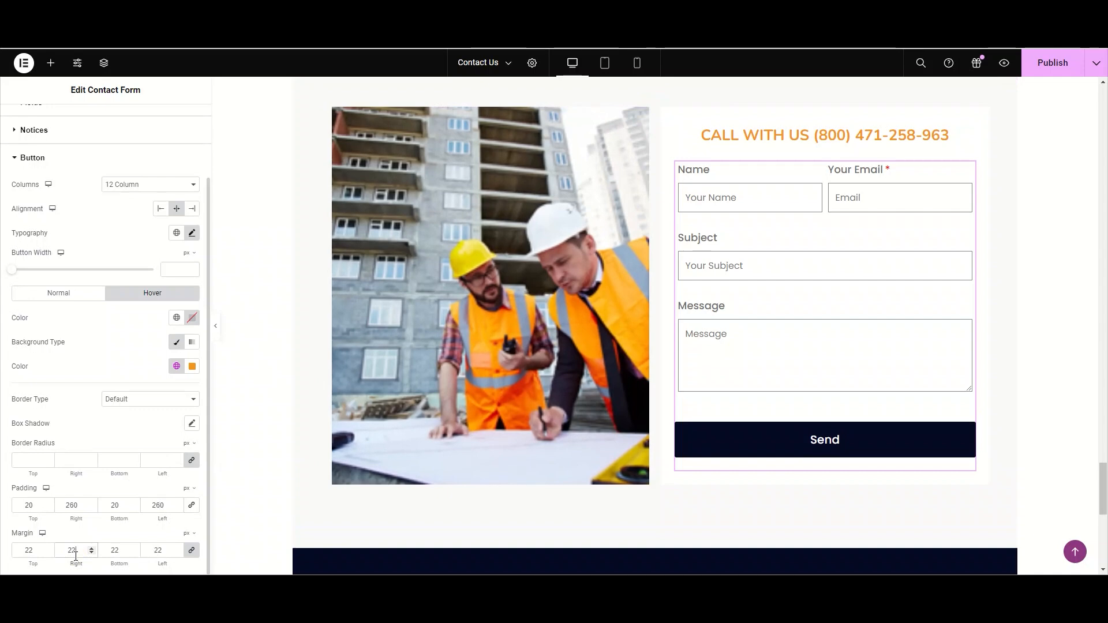
key("BackSpace")
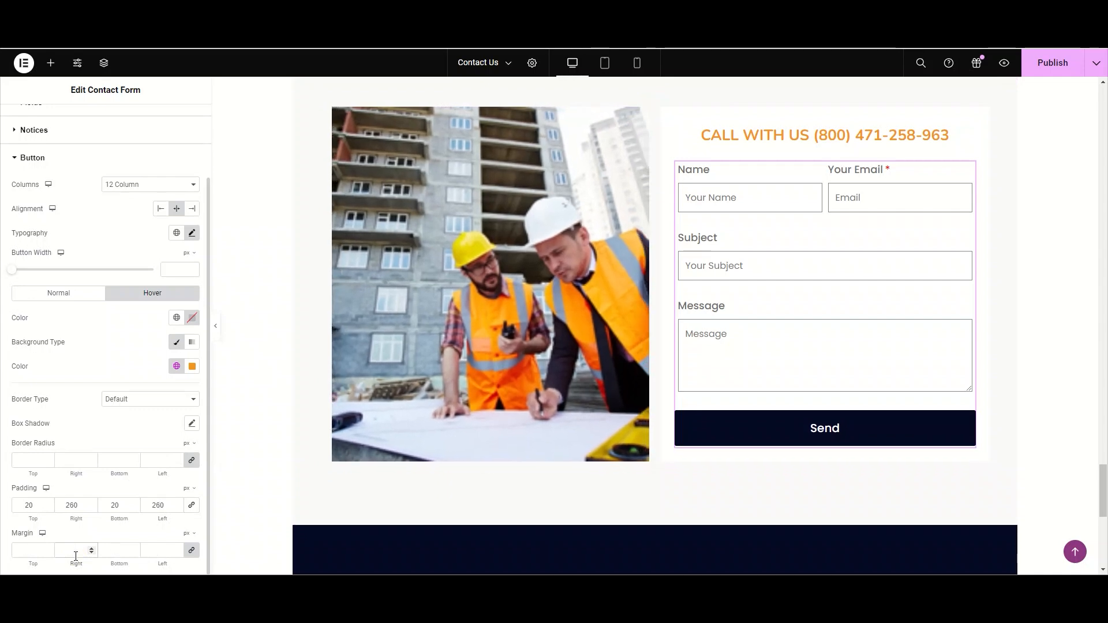
left_click(191, 556)
left_click(22, 557)
type("1")
key("BackSpace")
type("5")
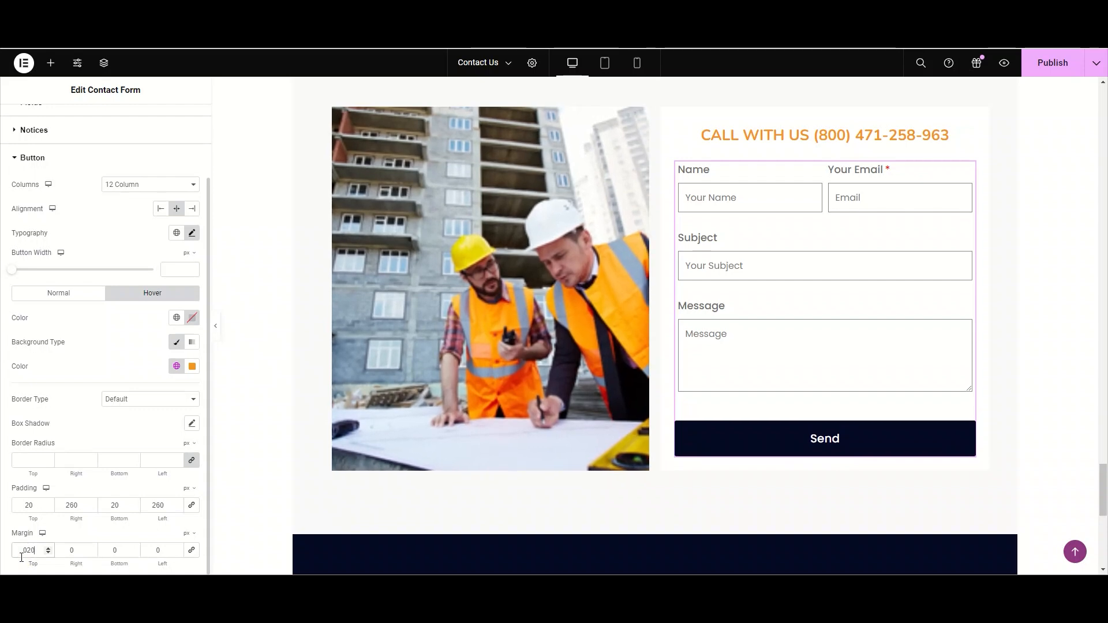
key("BackSpace")
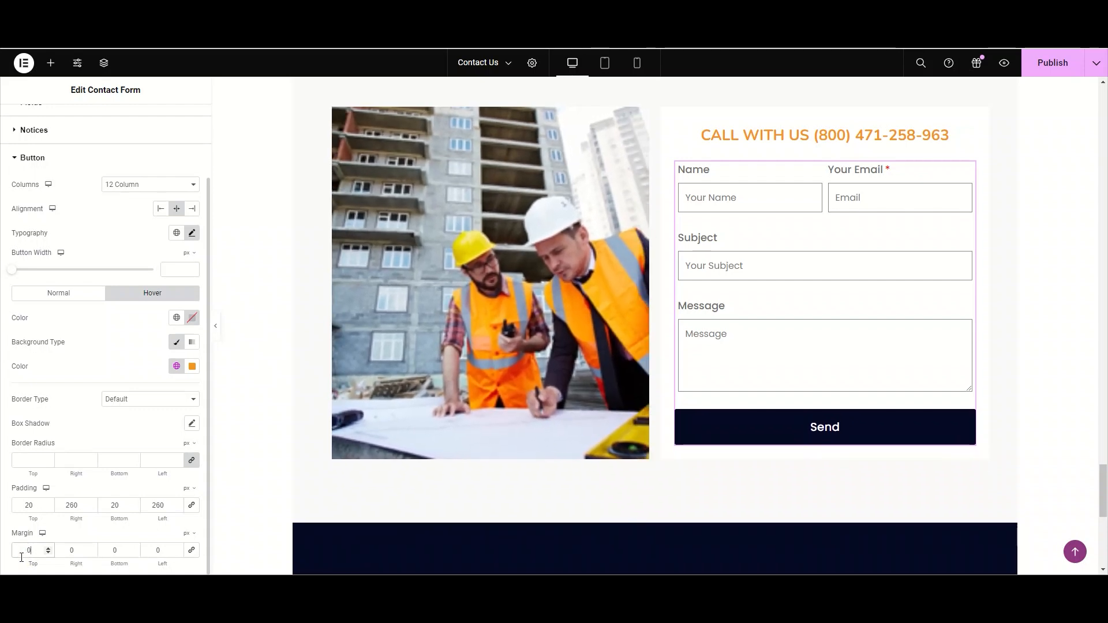
type("50")
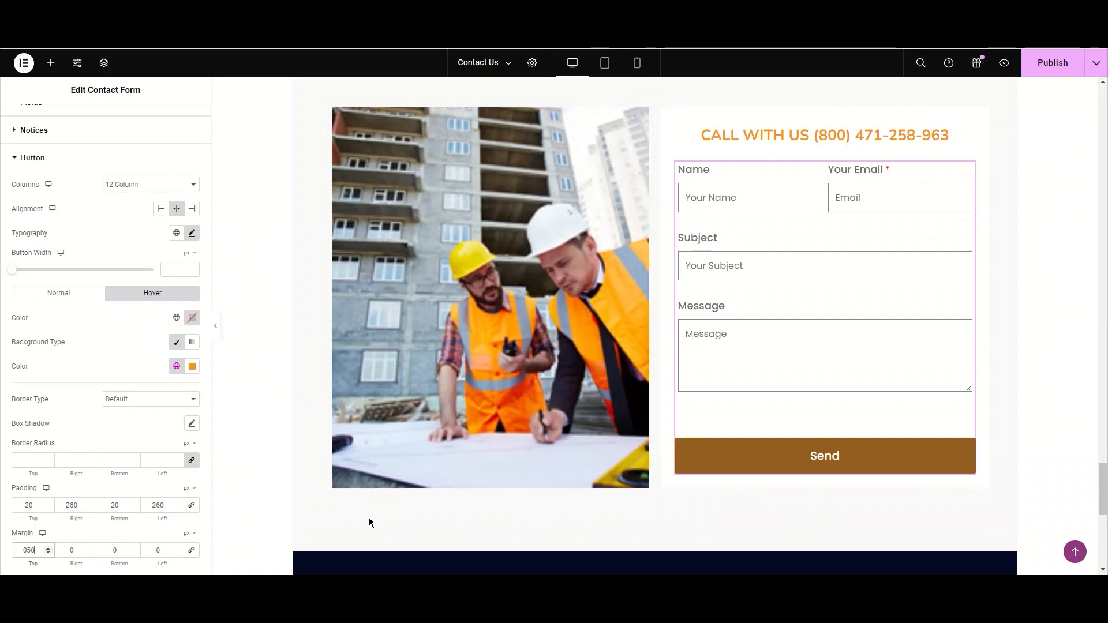
key("BackSpace")
key("BackSpace")
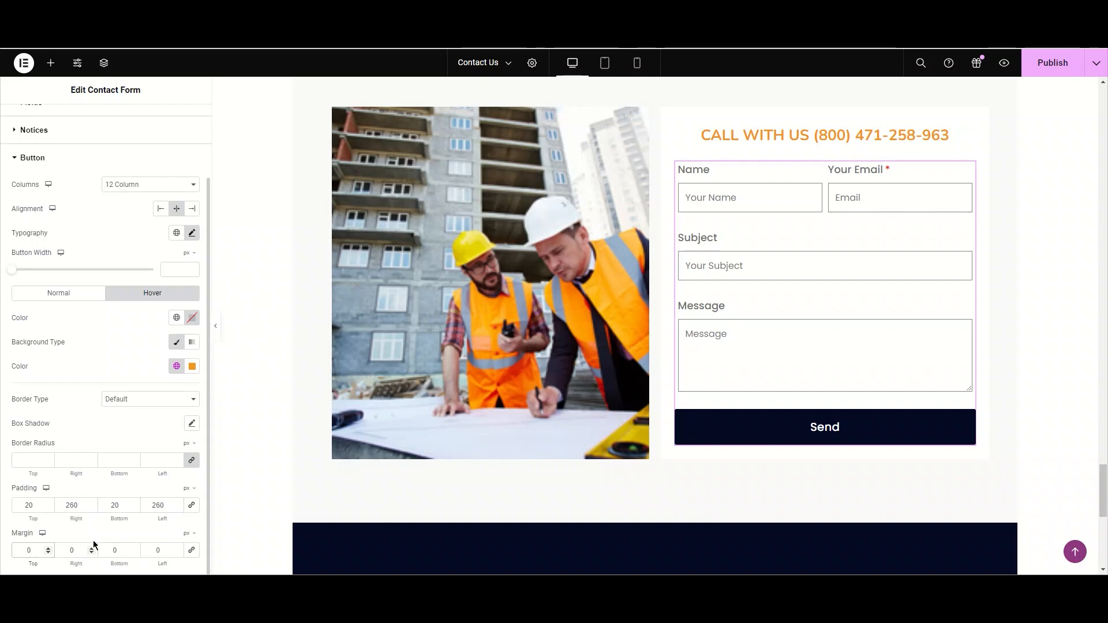
- Collapse the button settings, publish the page and hide the editor panel
left_click(86, 157)
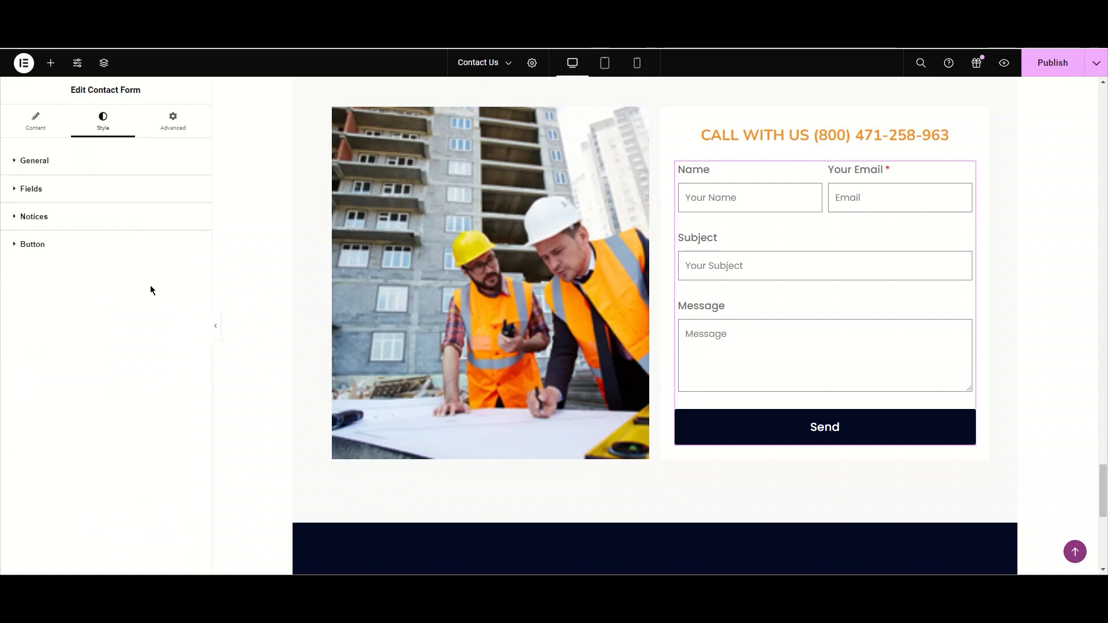
left_click(1053, 65)
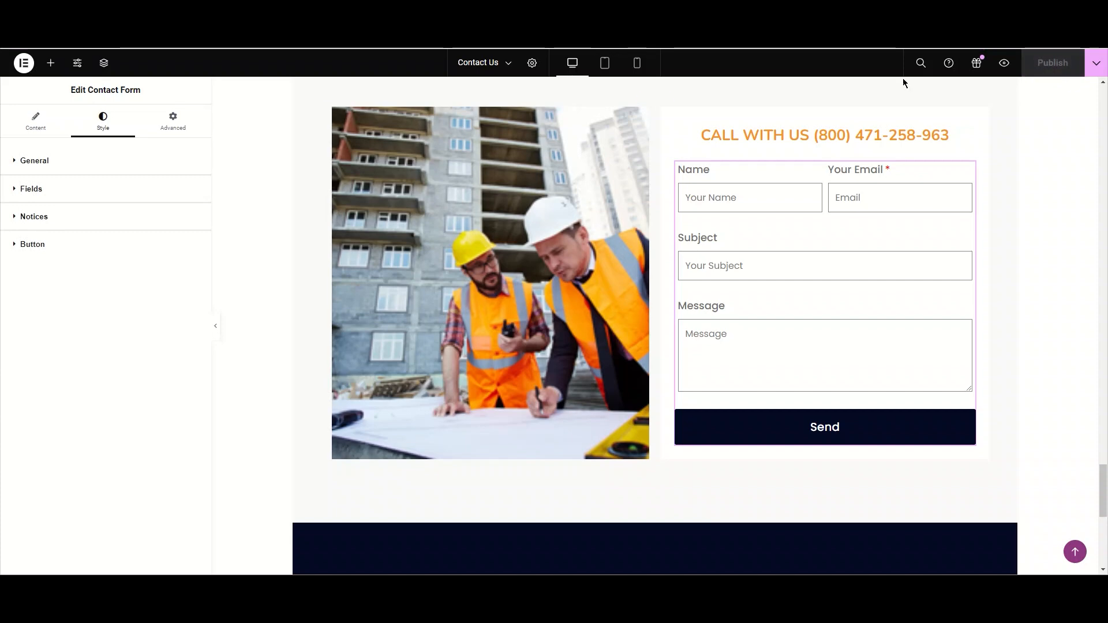
left_click(215, 326)
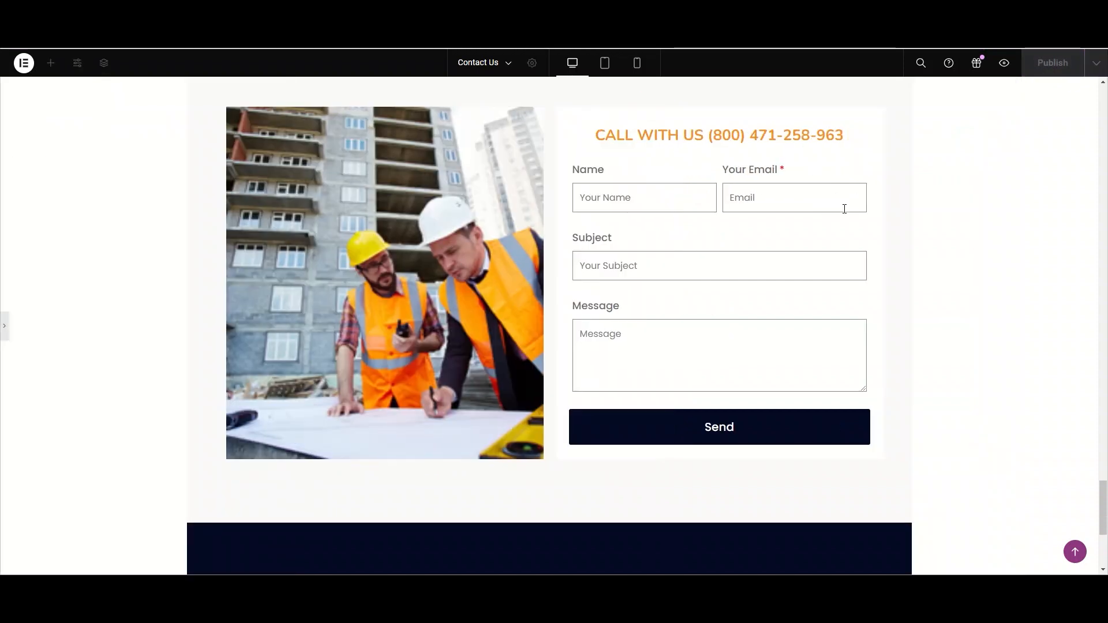